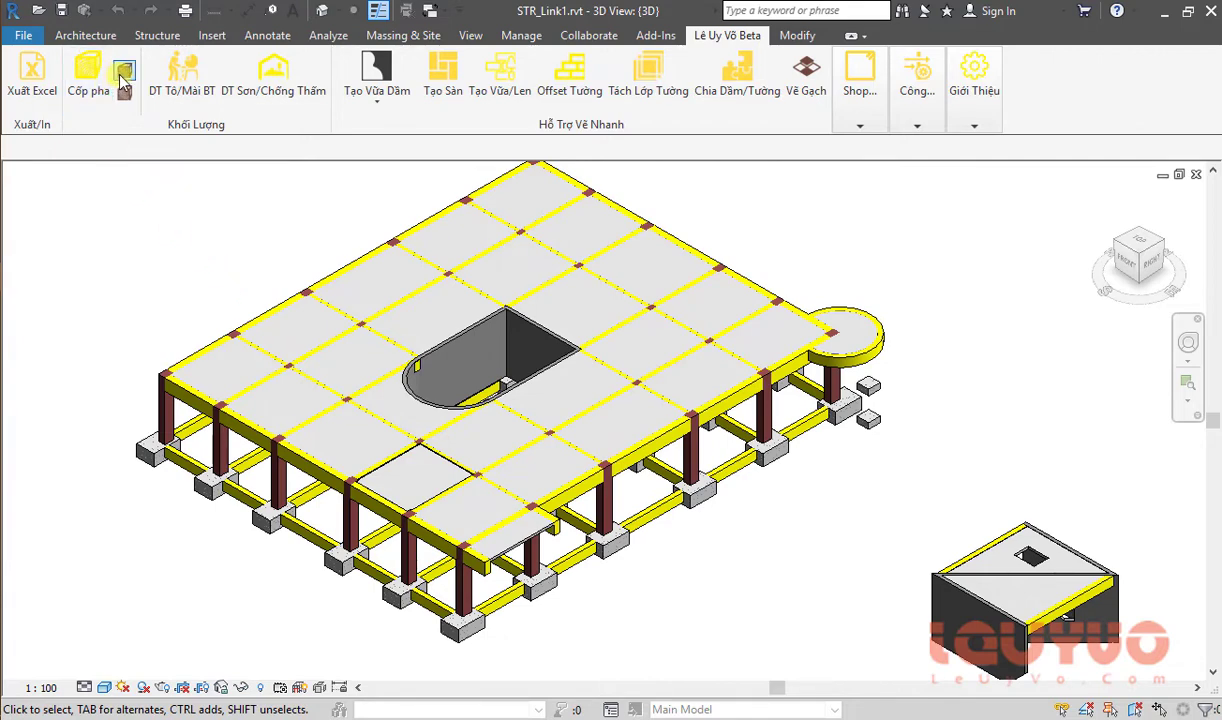
# Step: Inspect the model by selecting a concrete column and orbiting to another side
pyautogui.click(146, 118)
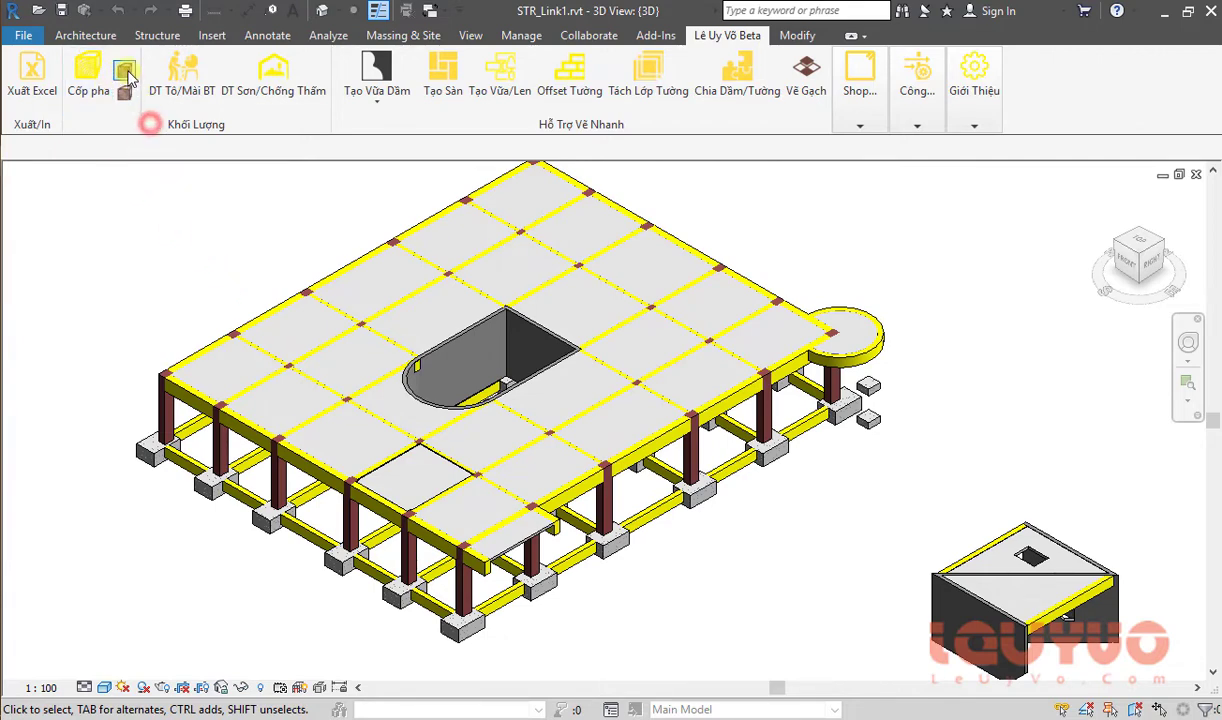
pyautogui.scroll(-1, 445, 440)
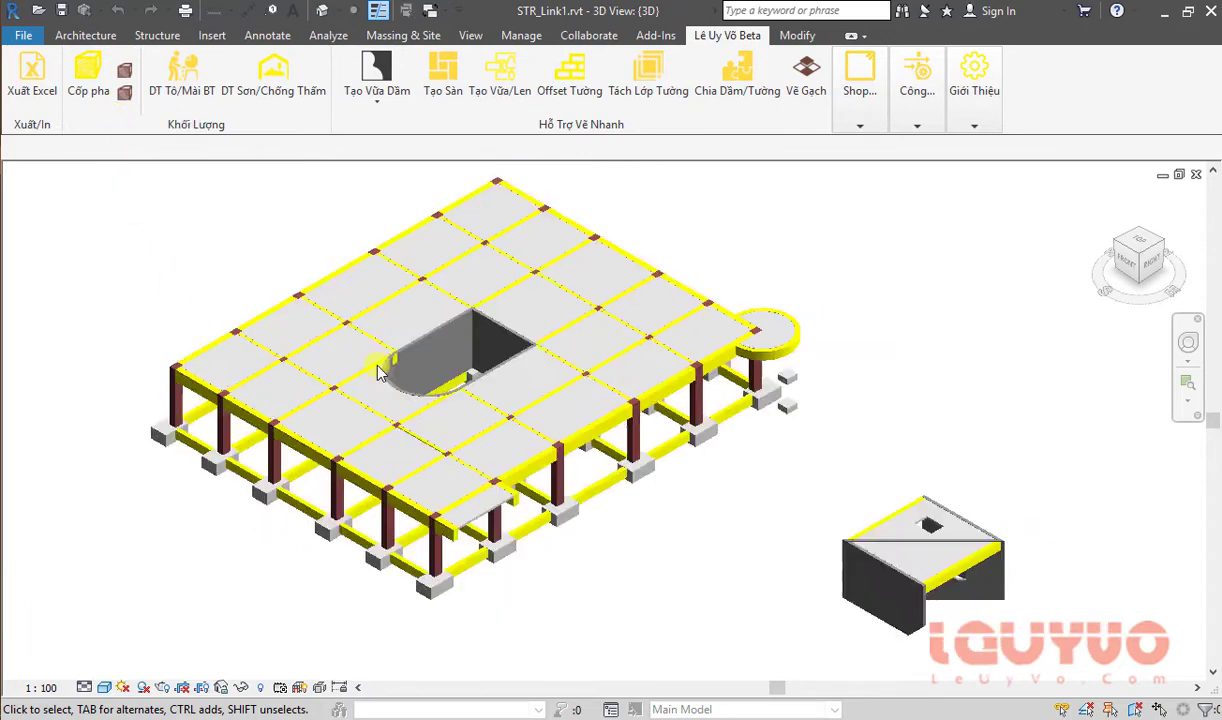
pyautogui.scroll(-2, 450, 455)
pyautogui.scroll(3, 430, 472)
pyautogui.click(372, 430)
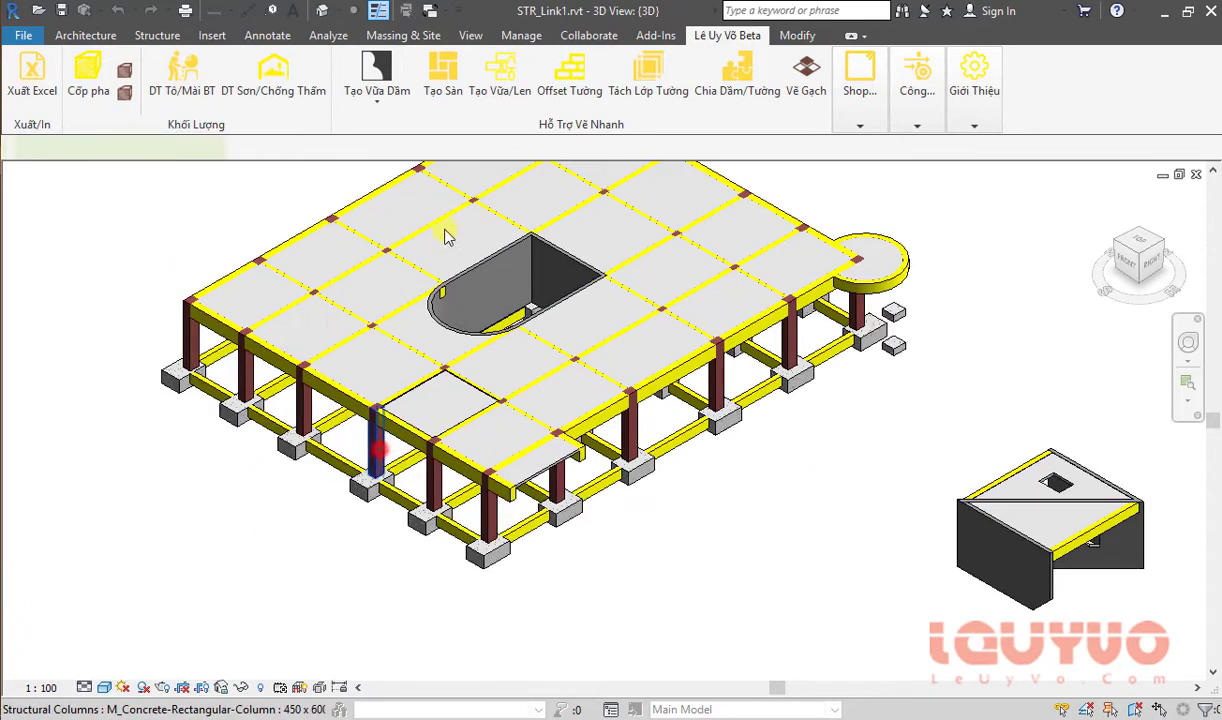
pyautogui.scroll(-1, 350, 320)
pyautogui.click(696, 455)
pyautogui.keyDown('shift'); pyautogui.moveTo(696, 455); pyautogui.dragTo(859, 295, button='middle'); pyautogui.keyUp('shift')
pyautogui.scroll(-2, 830, 315)
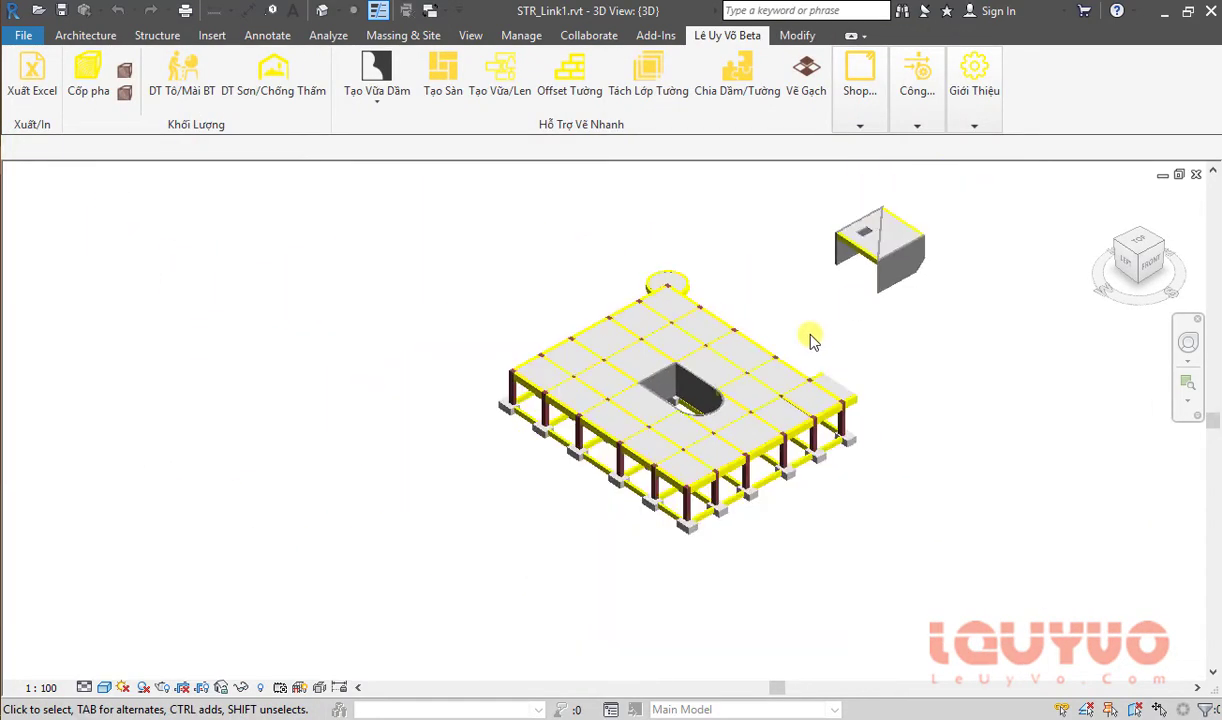
pyautogui.moveTo(940, 431); pyautogui.dragTo(968, 520, button='middle')
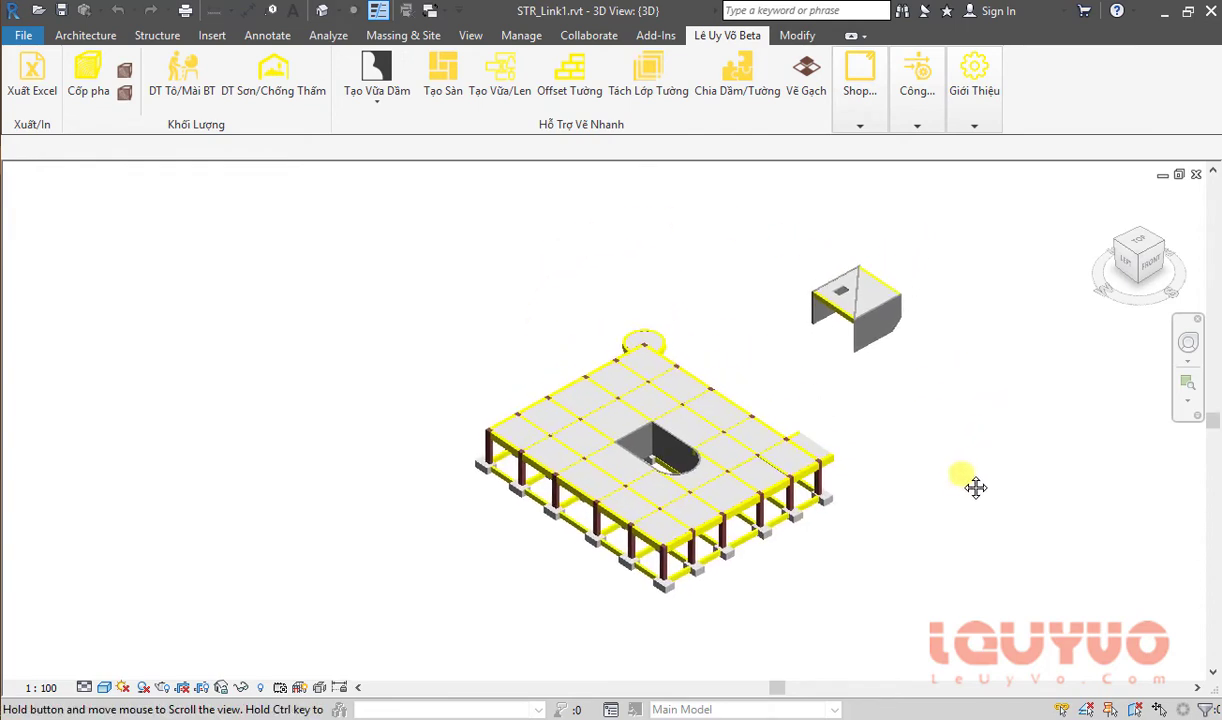
pyautogui.scroll(2, 655, 615)
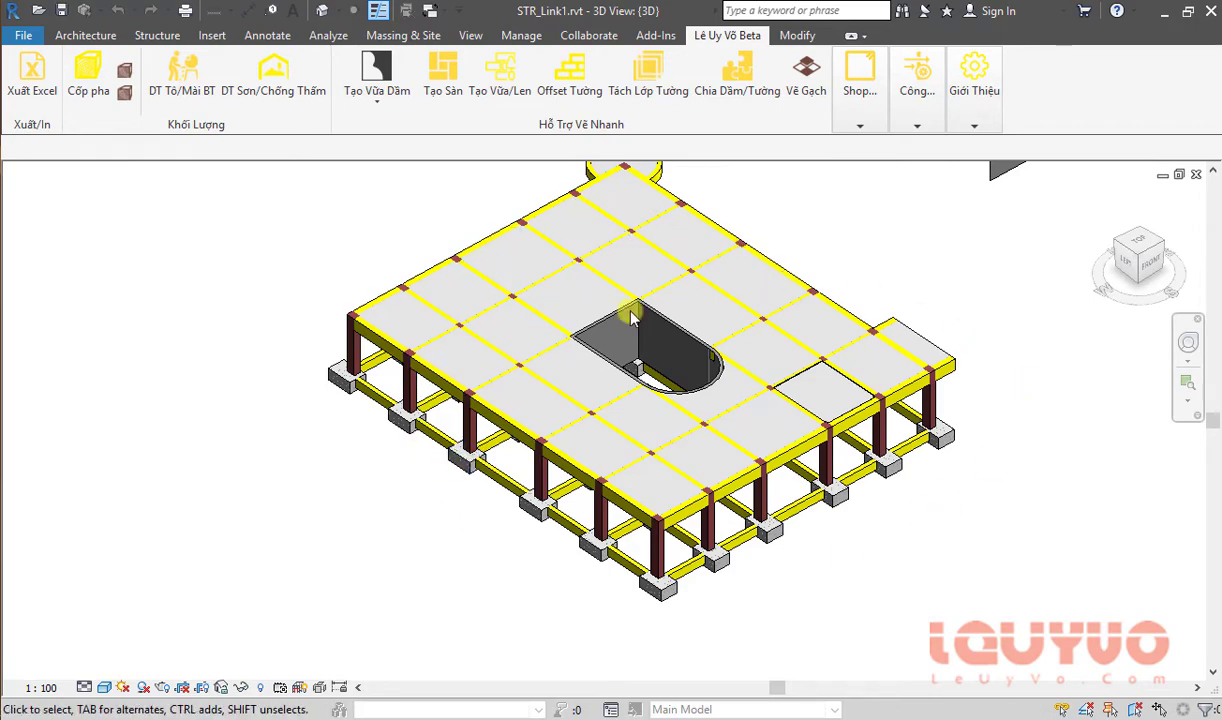
# Step: Select the footing inside the slab opening, then clear the selection and reposition the view
pyautogui.scroll(-1, 887, 349)
pyautogui.scroll(-2, 908, 268)
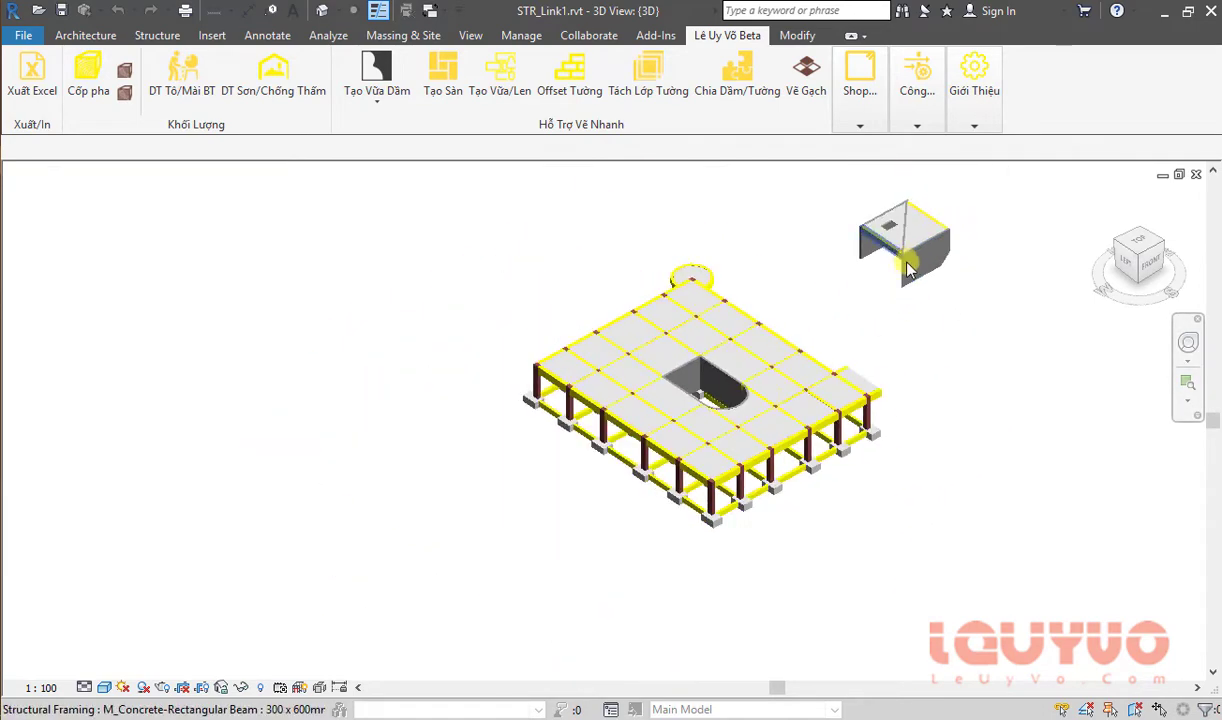
pyautogui.scroll(2, 685, 427)
pyautogui.scroll(2, 704, 409)
pyautogui.scroll(1, 690, 375)
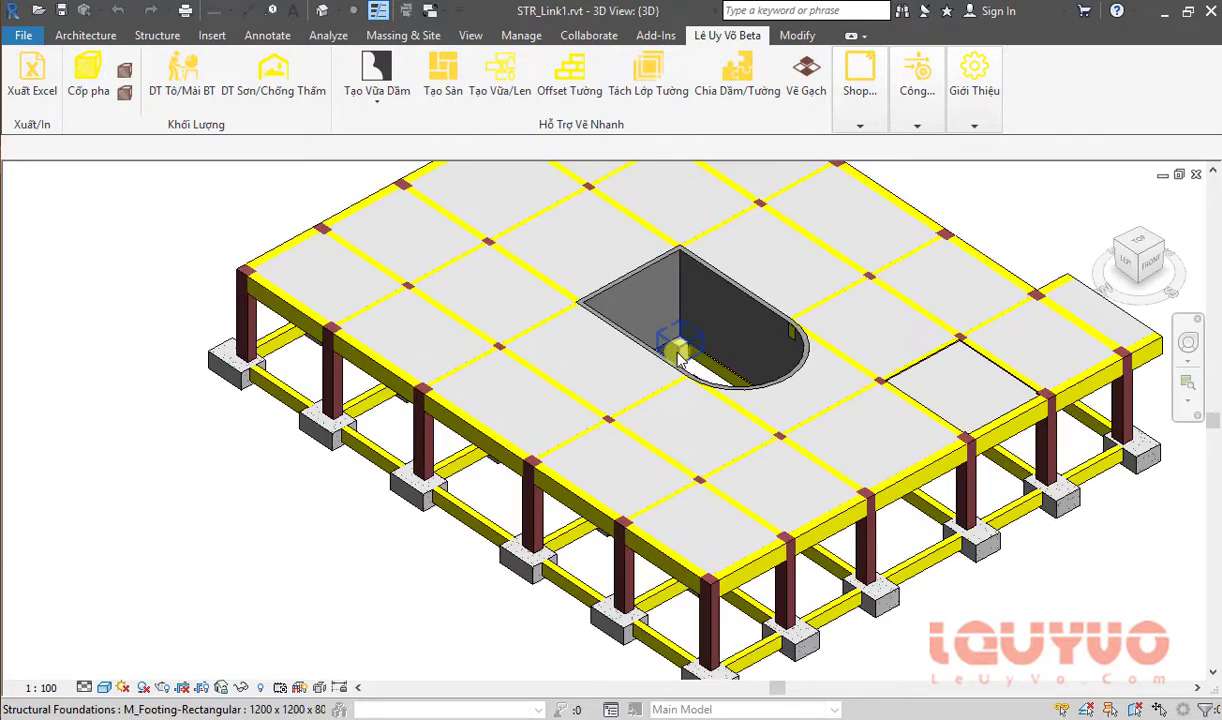
pyautogui.click(679, 355)
pyautogui.scroll(-3, 674, 349)
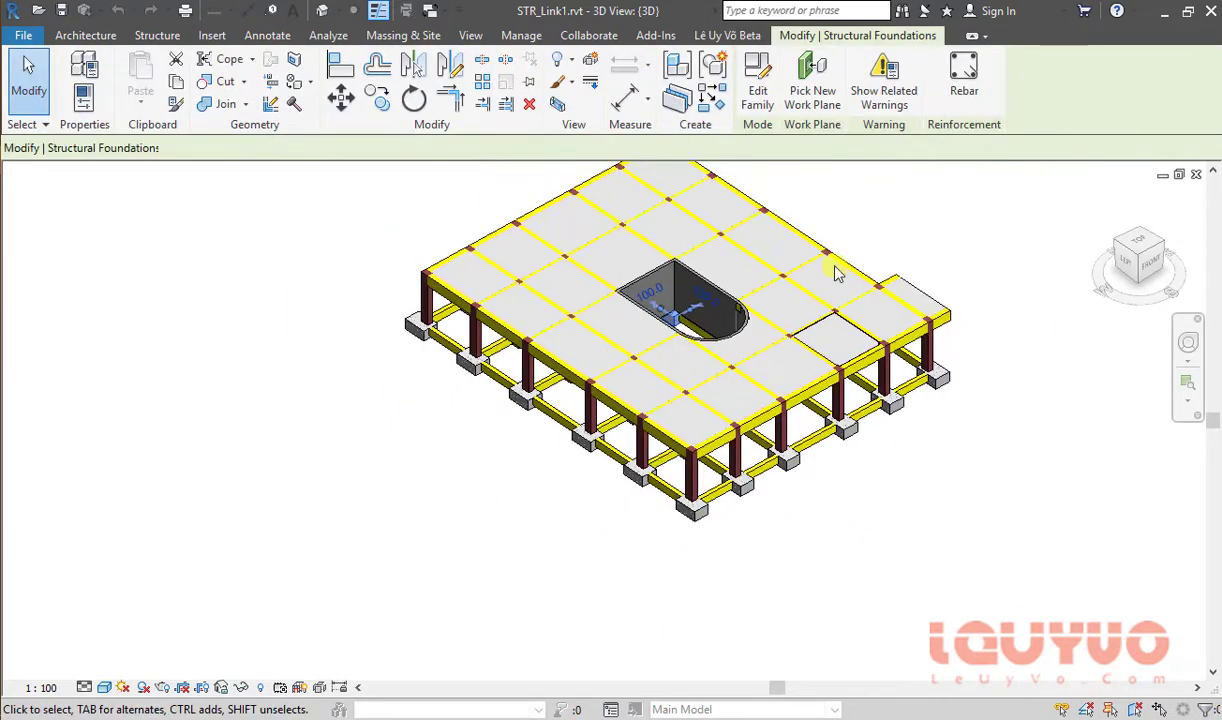
pyautogui.scroll(-2, 900, 262)
pyautogui.click(988, 350)
pyautogui.moveTo(990, 364); pyautogui.dragTo(943, 396, button='middle')
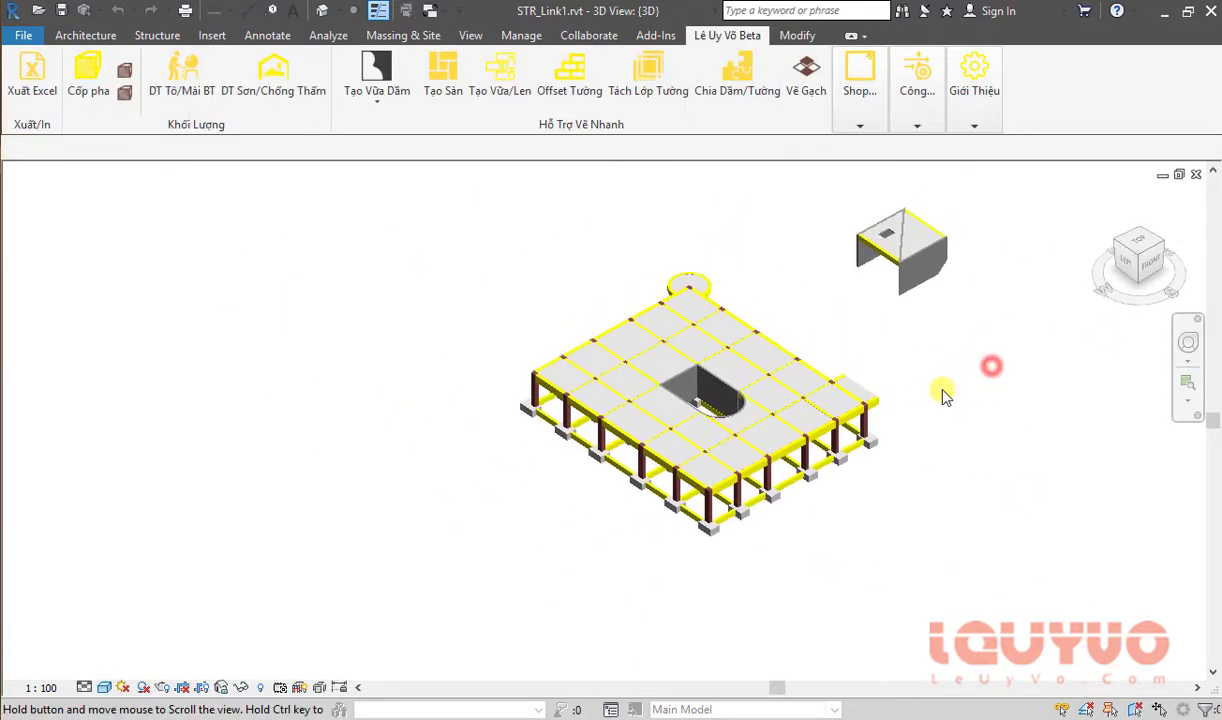
pyautogui.scroll(2, 943, 396)
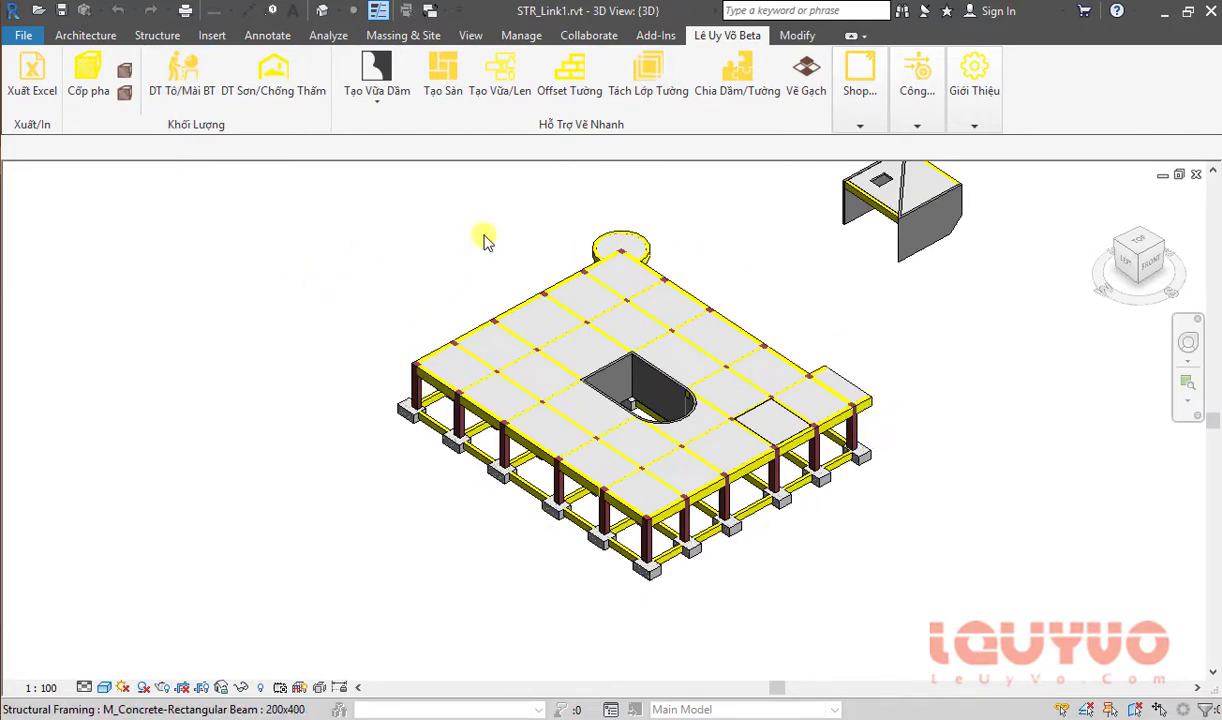
# Step: Run Vẽ cốp pha, dismiss the no-active-linked-file error, and open the File menu
pyautogui.click(126, 70)
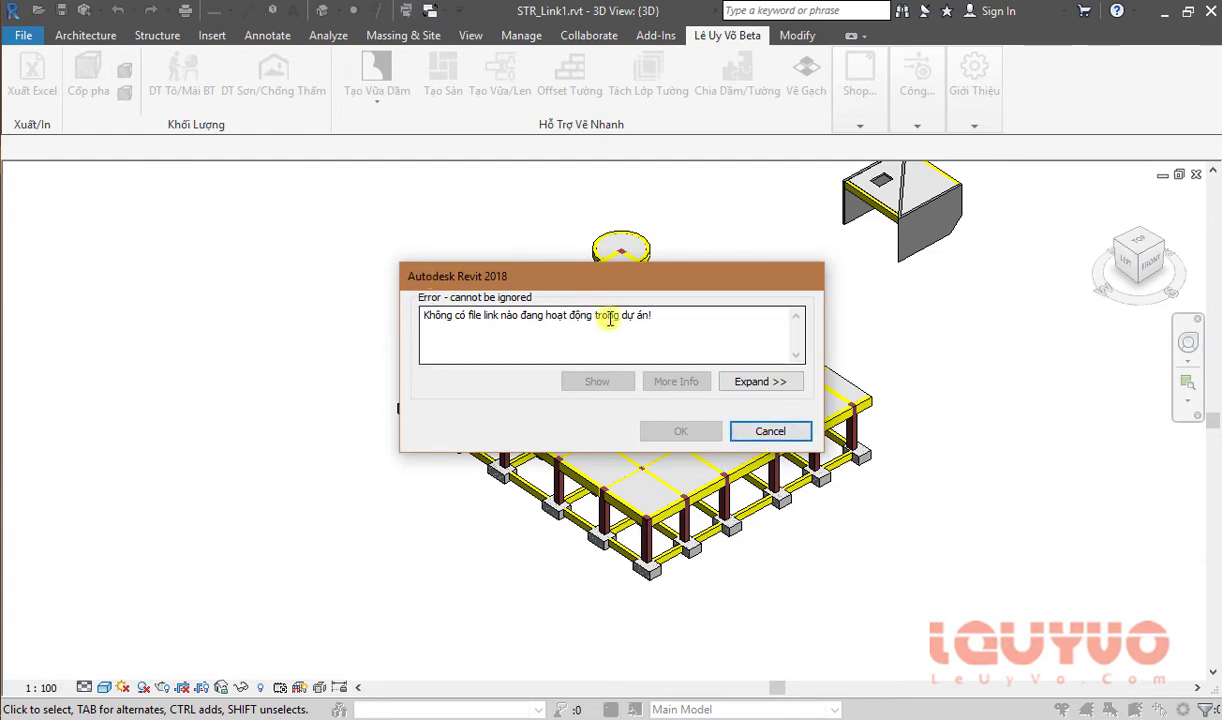
pyautogui.moveTo(689, 322); pyautogui.dragTo(423, 318)
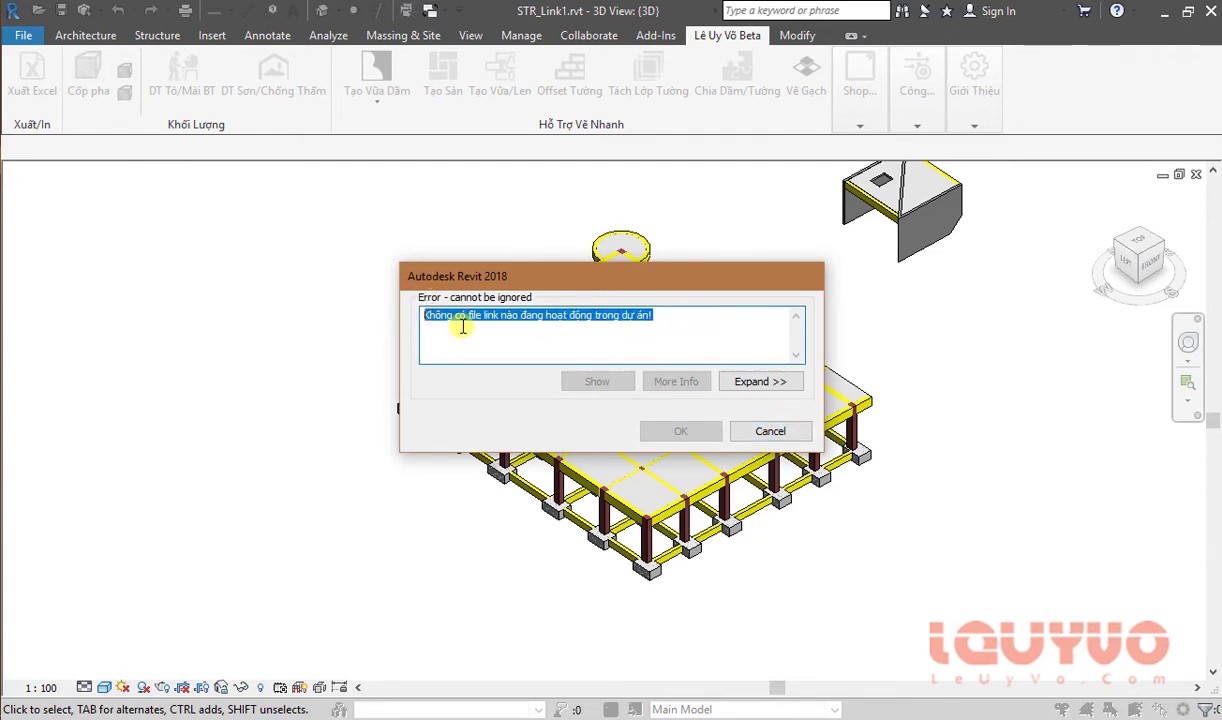
pyautogui.moveTo(715, 334); pyautogui.dragTo(423, 313)
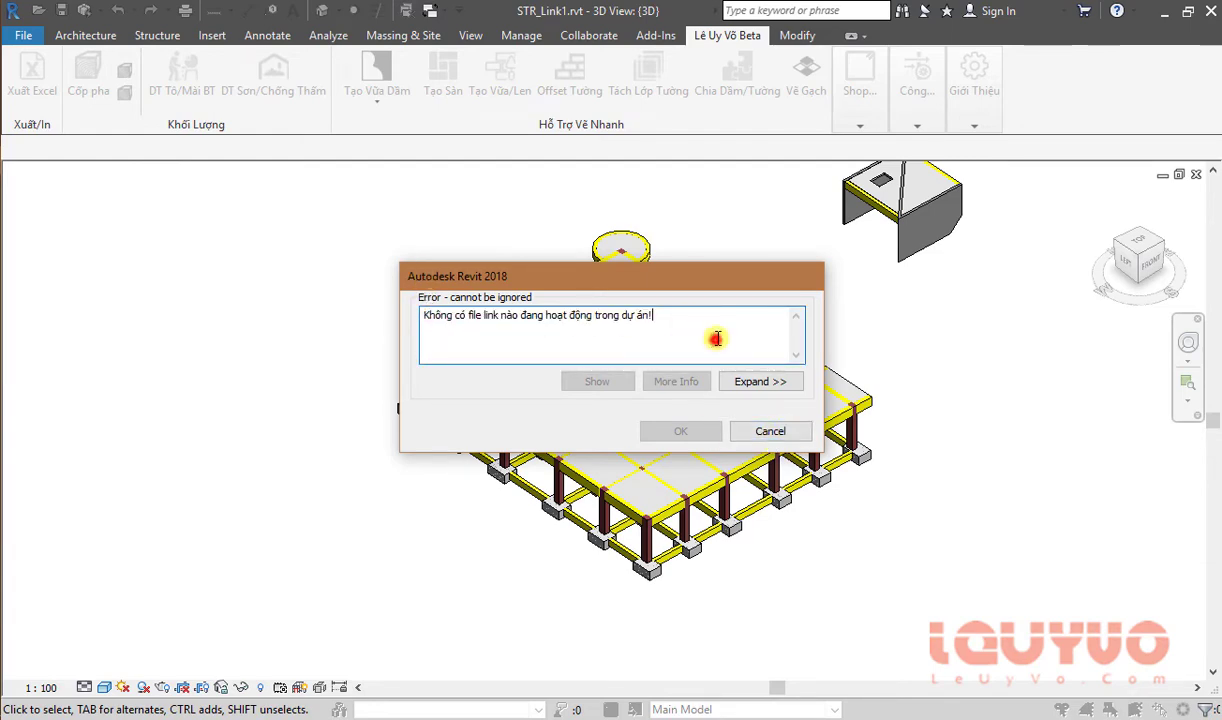
pyautogui.click(770, 429)
pyautogui.click(593, 356)
pyautogui.click(960, 355)
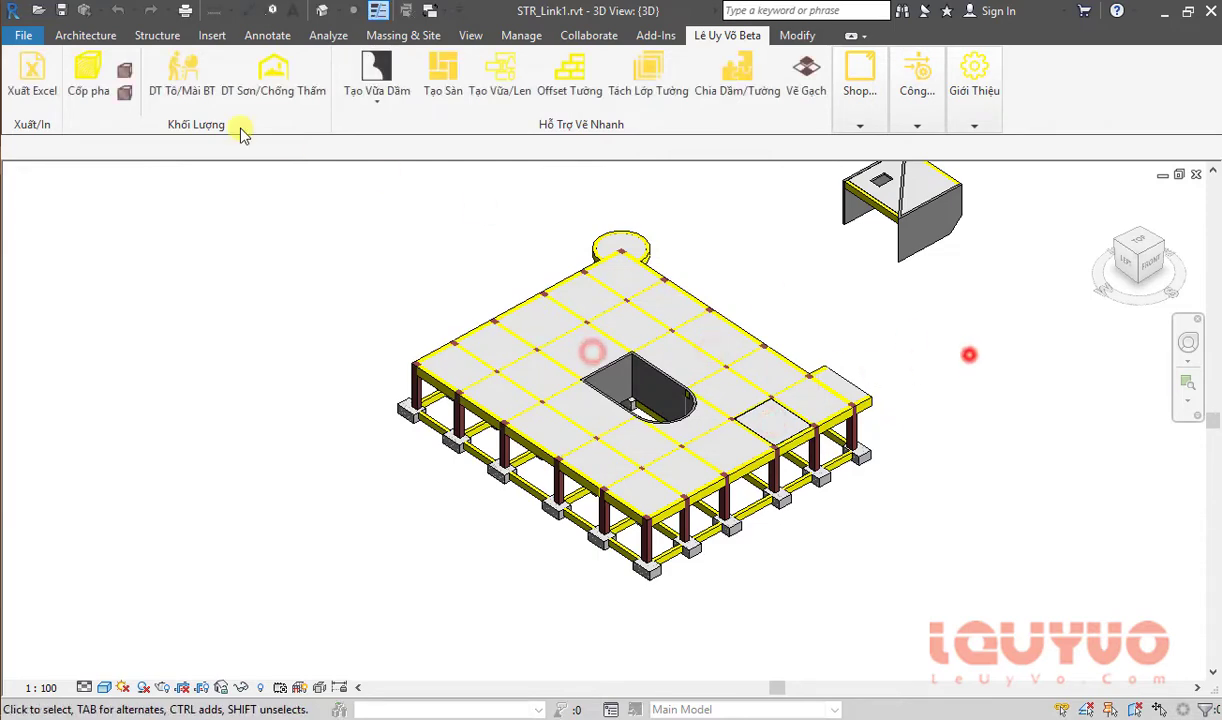
pyautogui.click(28, 40)
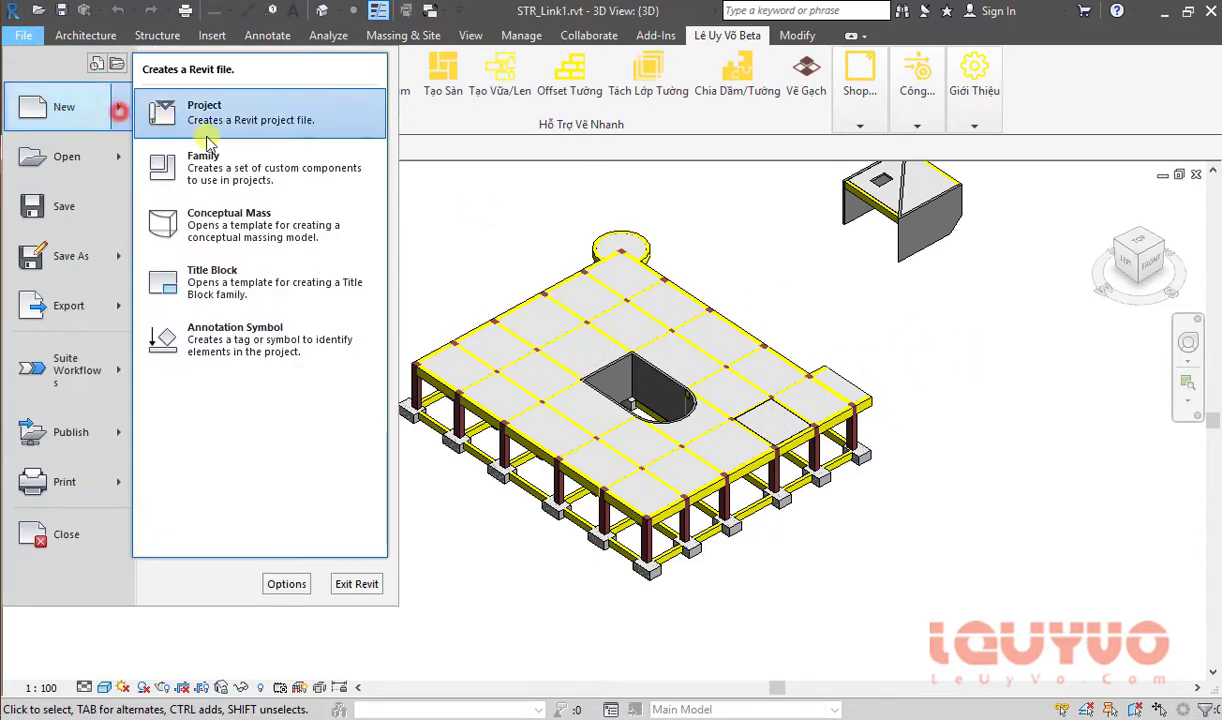
# Step: Create a new project from the Construction Template
pyautogui.click(247, 129)
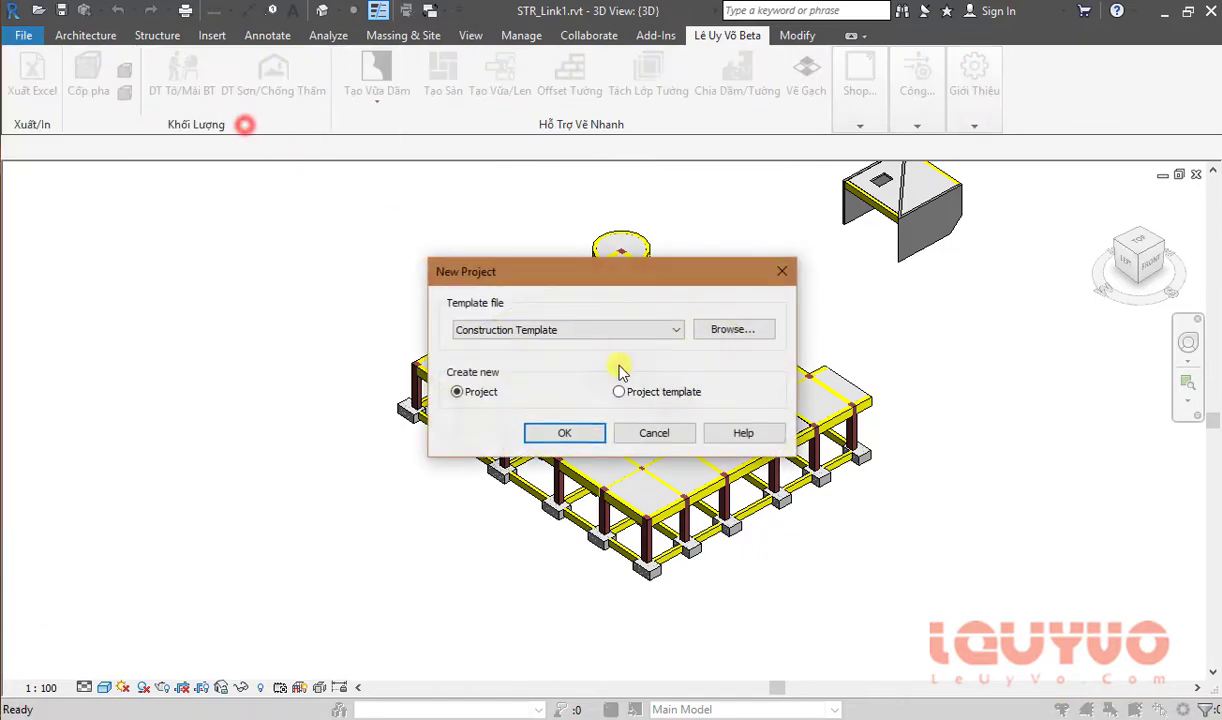
pyautogui.click(582, 430)
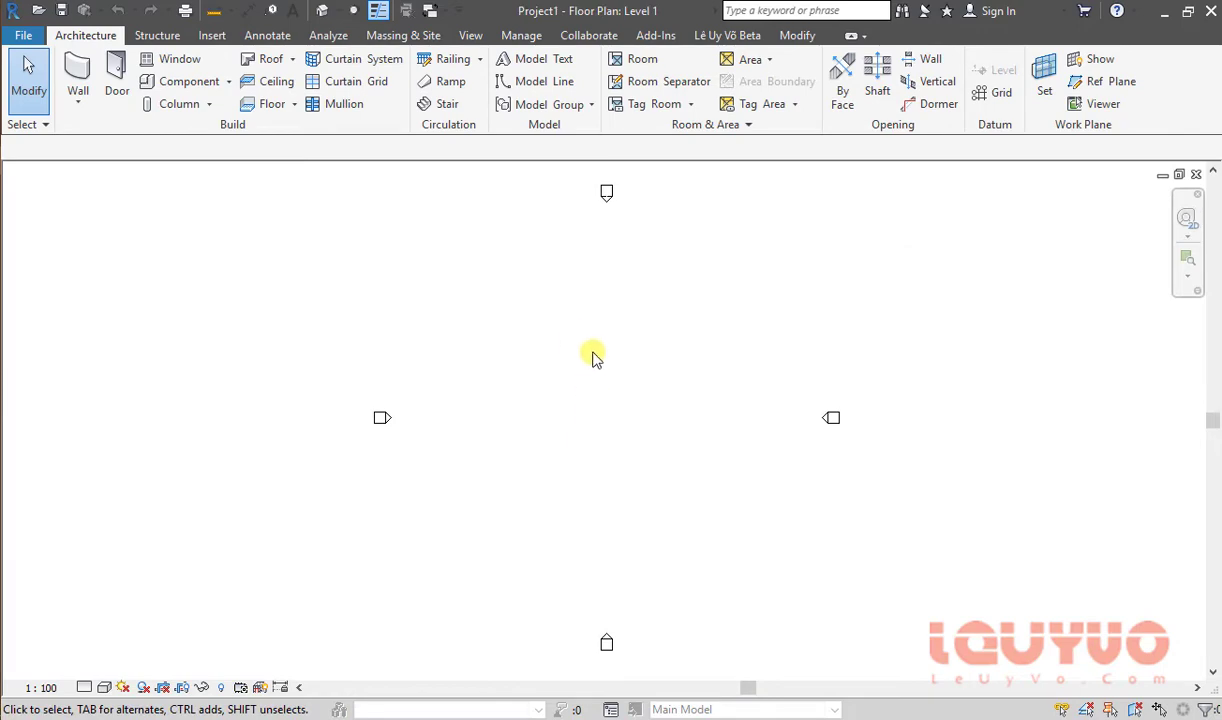
pyautogui.click(438, 266)
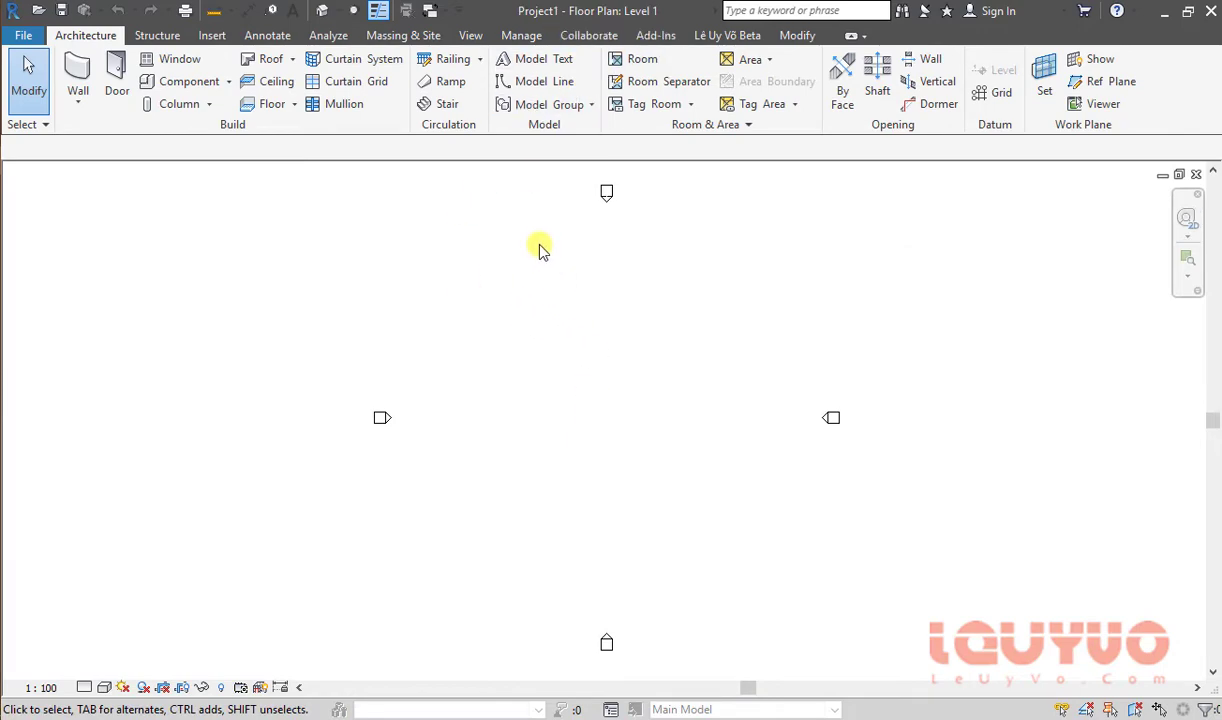
# Step: Switch to the STR_Link1 3D view and close it
pyautogui.click(521, 37)
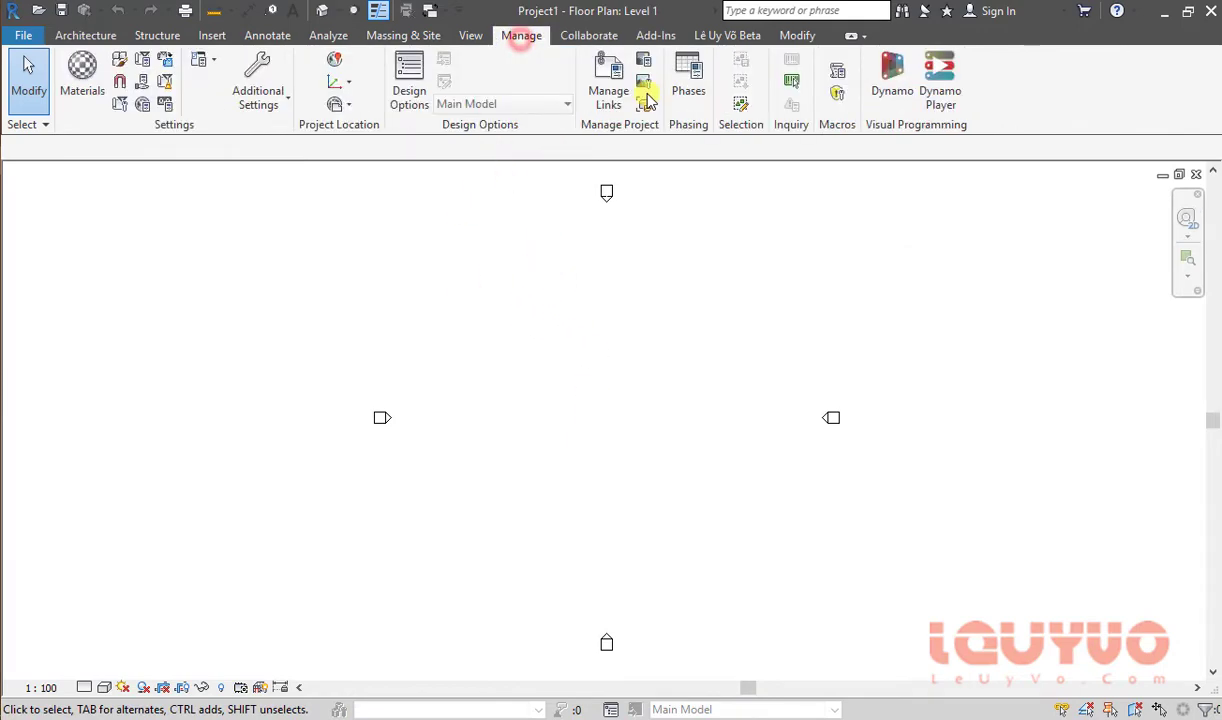
pyautogui.click(430, 11)
pyautogui.click(445, 57)
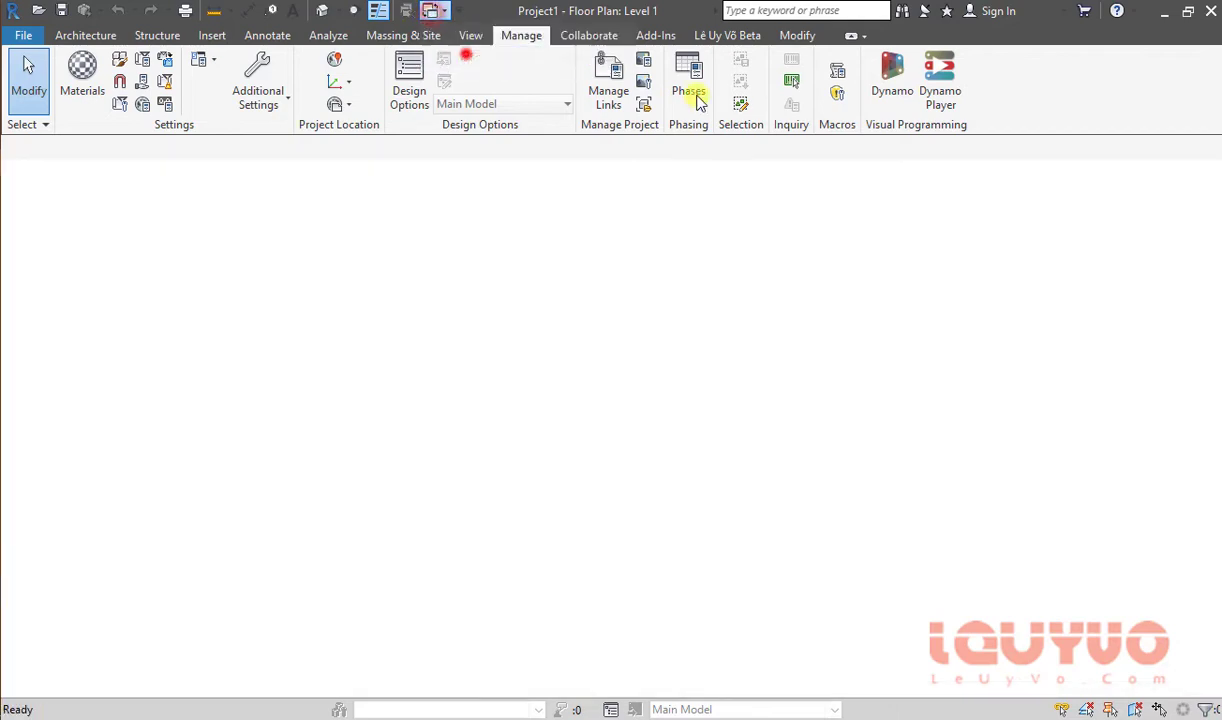
pyautogui.click(1197, 175)
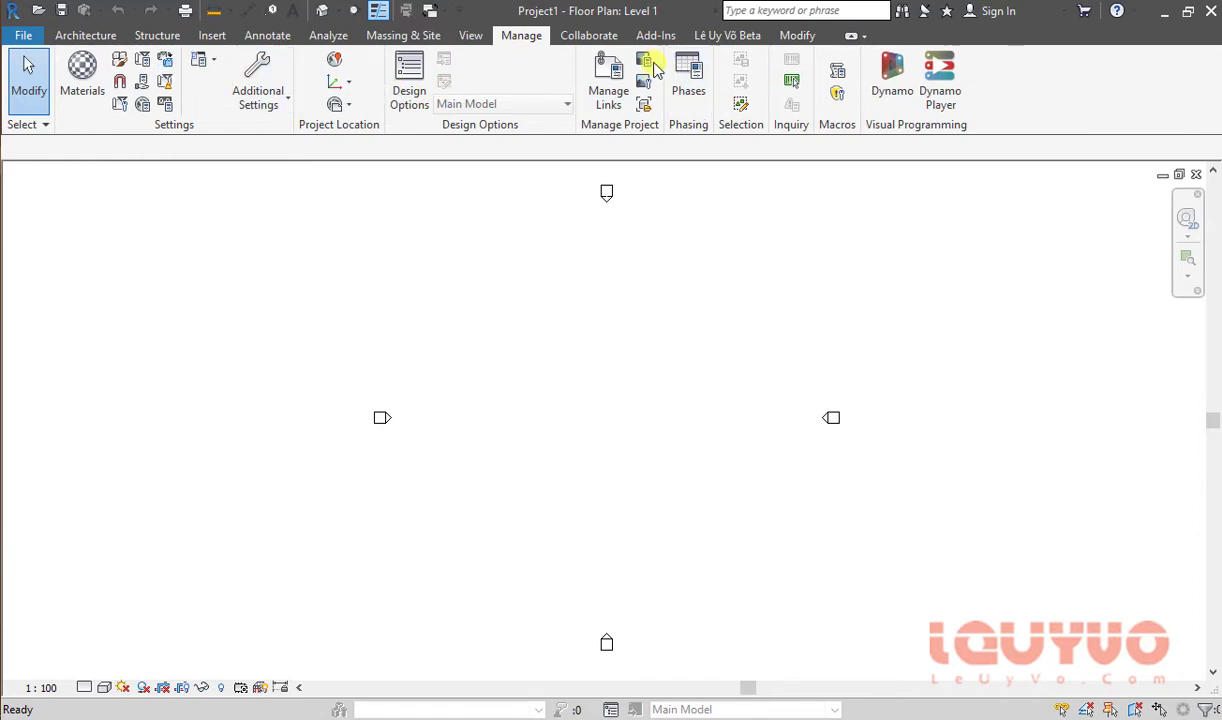
# Step: Link STR_Link1.rvt from the TEST Project > Links folder and select the linked model
pyautogui.click(608, 88)
pyautogui.click(814, 535)
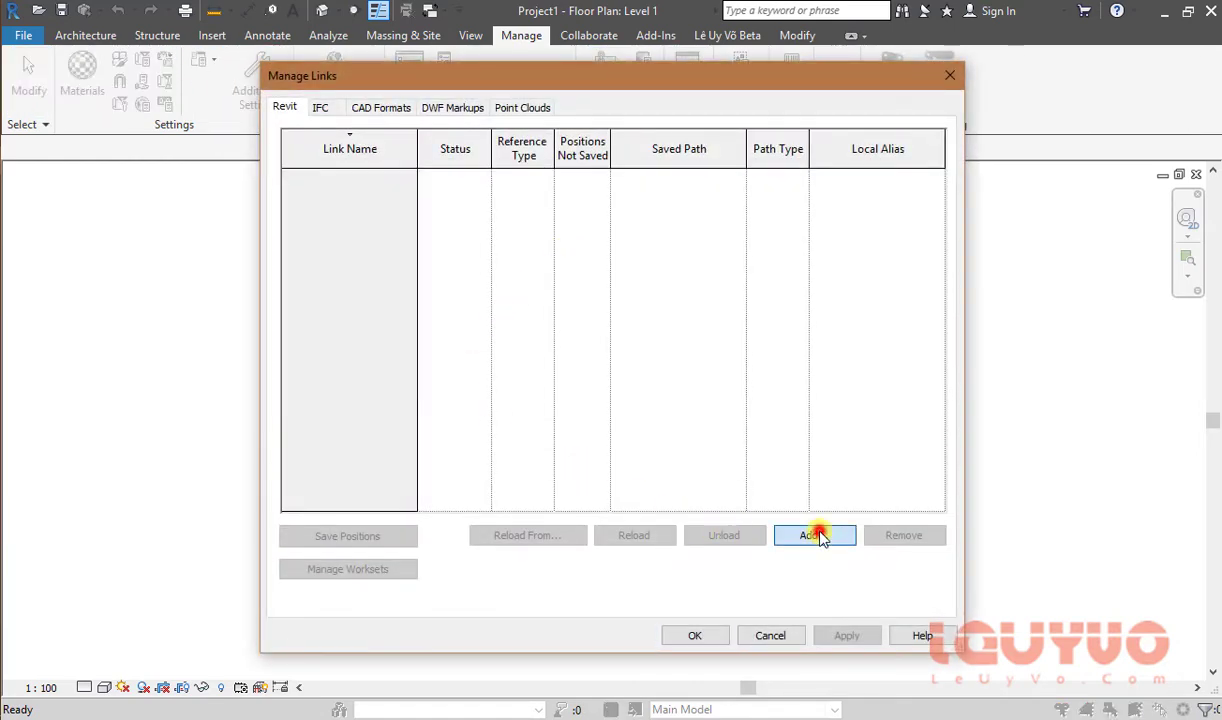
pyautogui.doubleClick(690, 364)
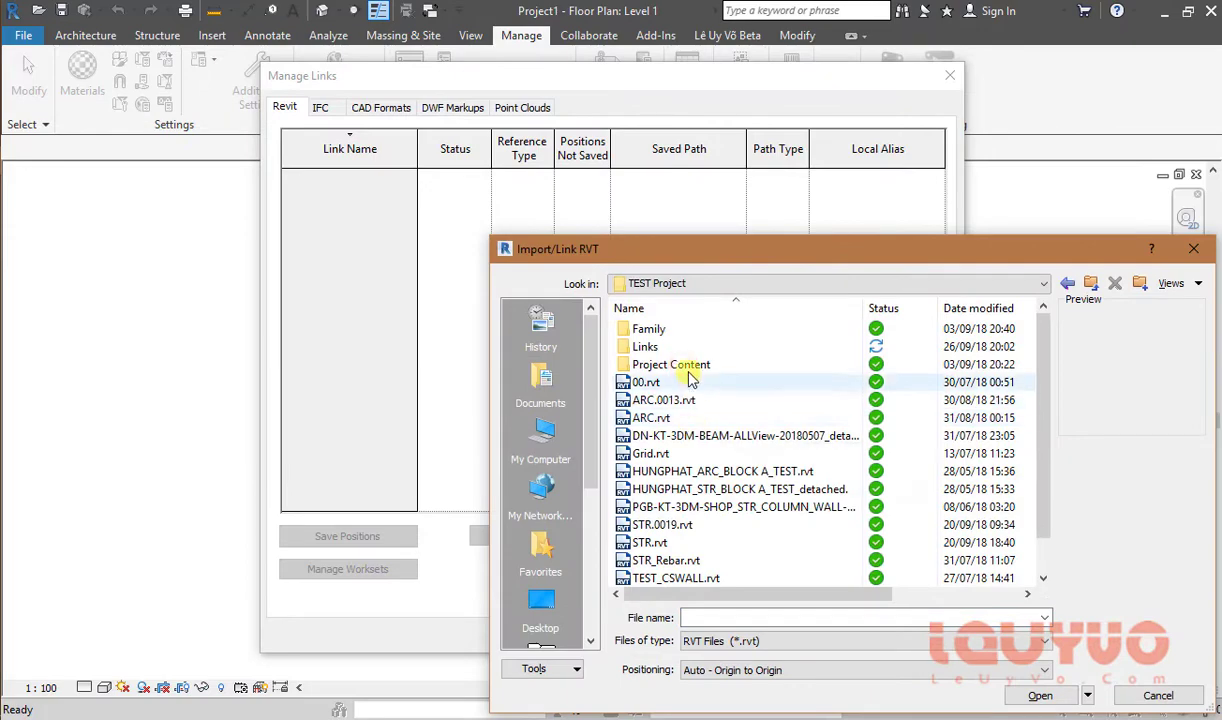
pyautogui.doubleClick(690, 346)
pyautogui.click(688, 420)
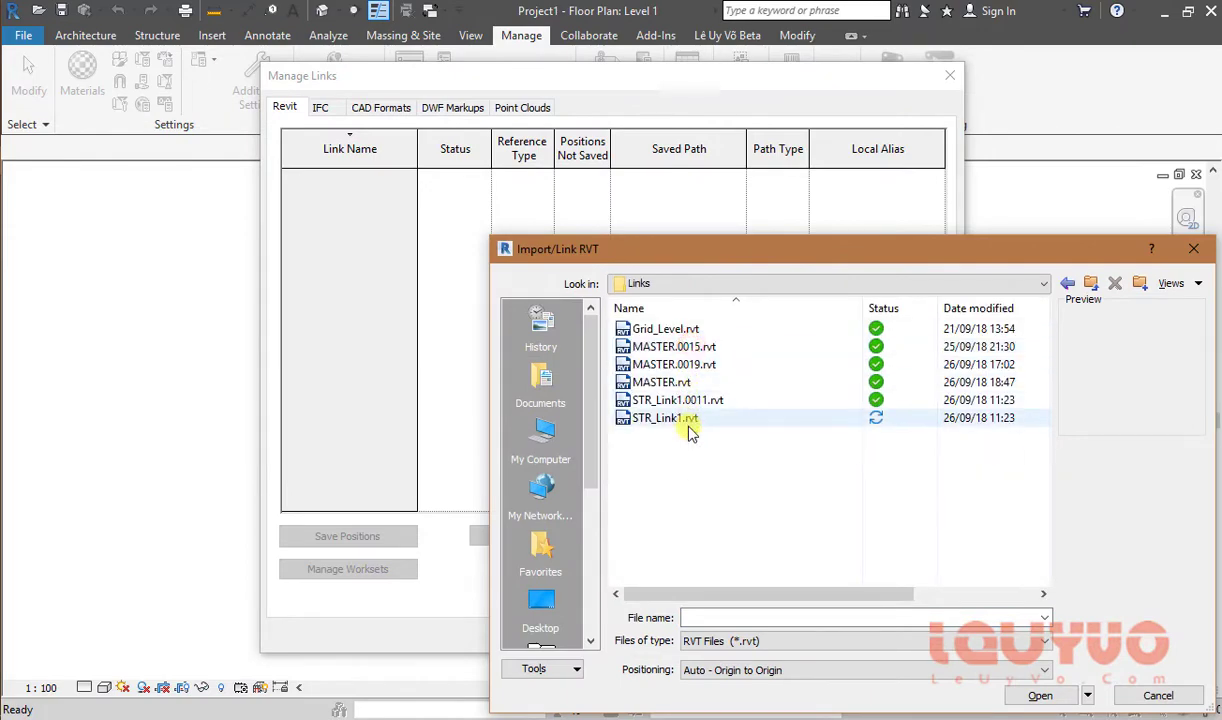
pyautogui.doubleClick(688, 420)
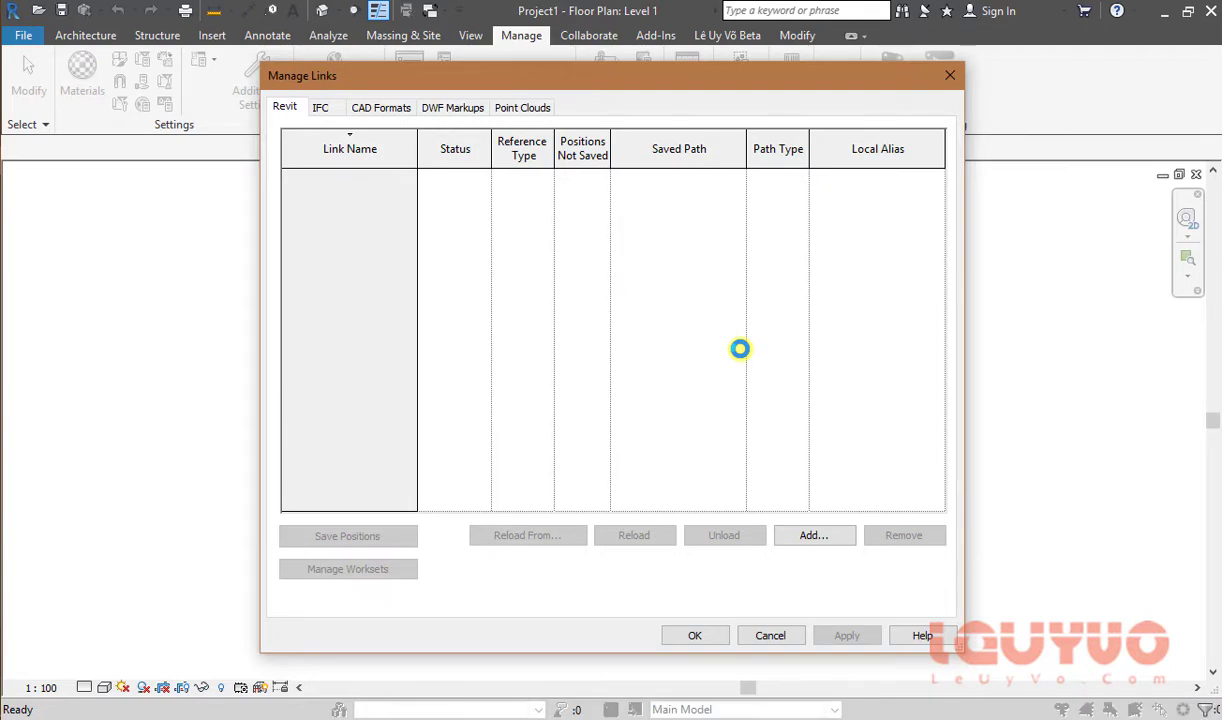
pyautogui.click(709, 634)
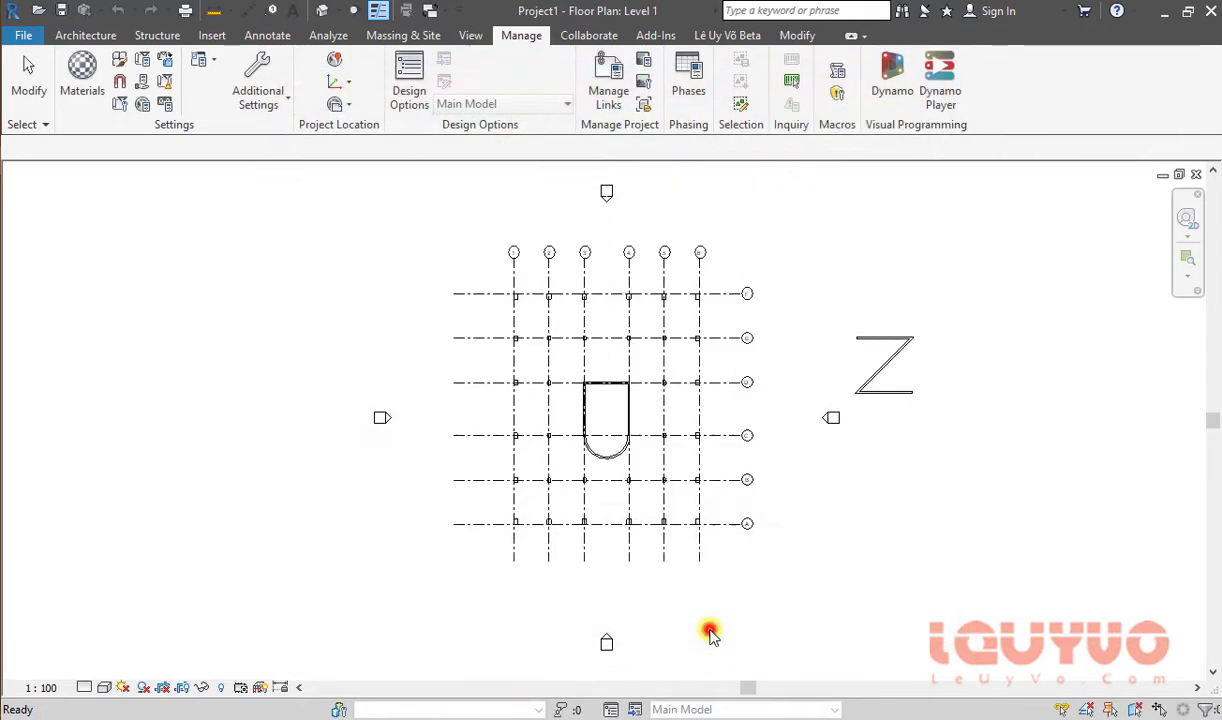
pyautogui.click(669, 372)
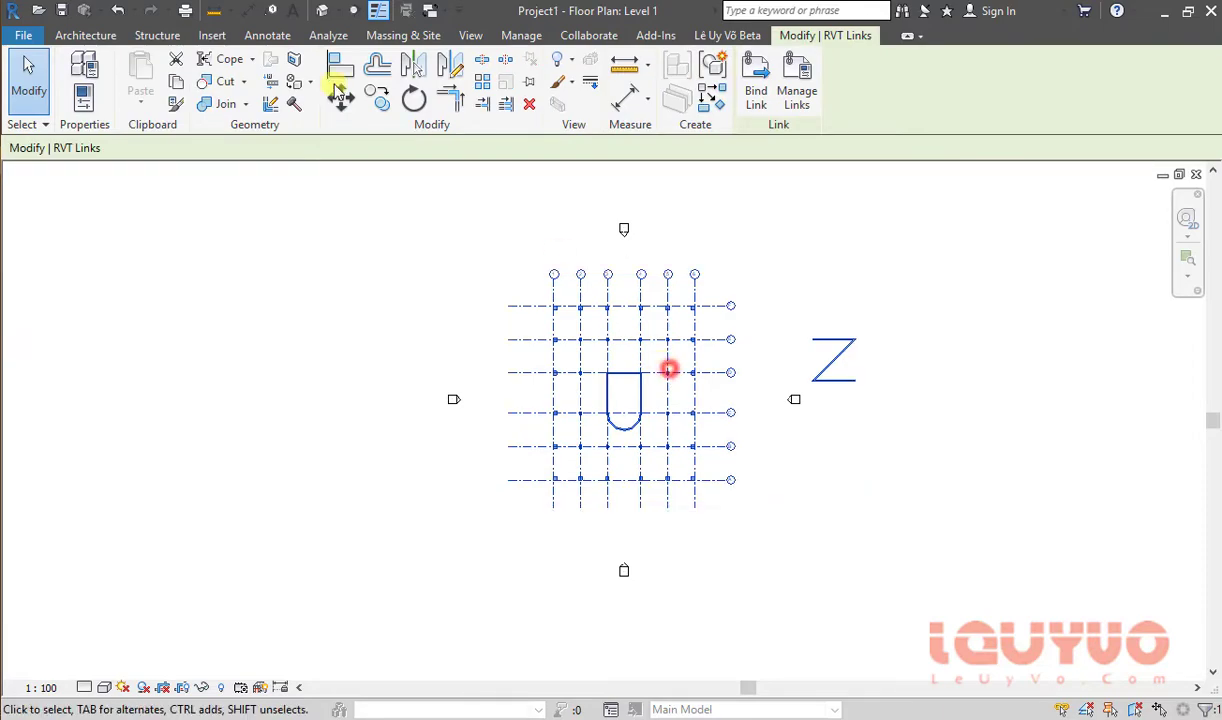
pyautogui.click(320, 12)
# Step: Show the 3D view Shaded, zoom in on the linked model, and open the Lê Uy Võ Beta tab
pyautogui.press('Escape')
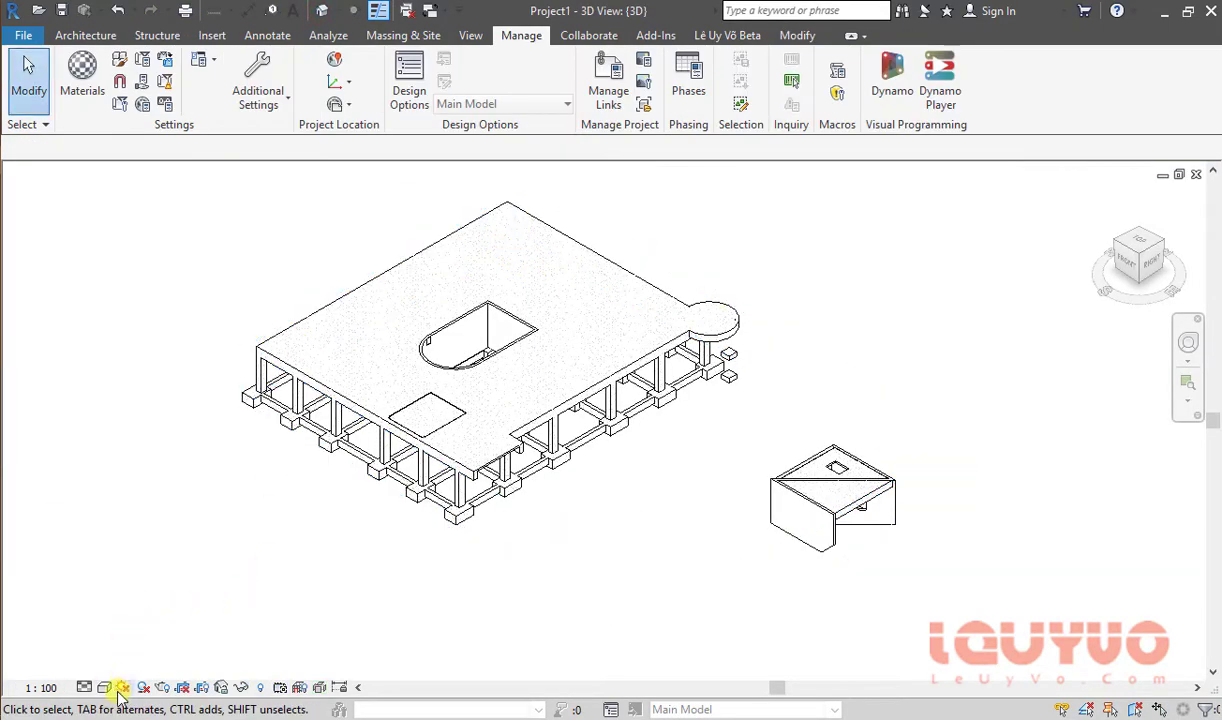
pyautogui.click(122, 687)
pyautogui.click(120, 612)
pyautogui.moveTo(418, 463); pyautogui.dragTo(695, 495, button='middle')
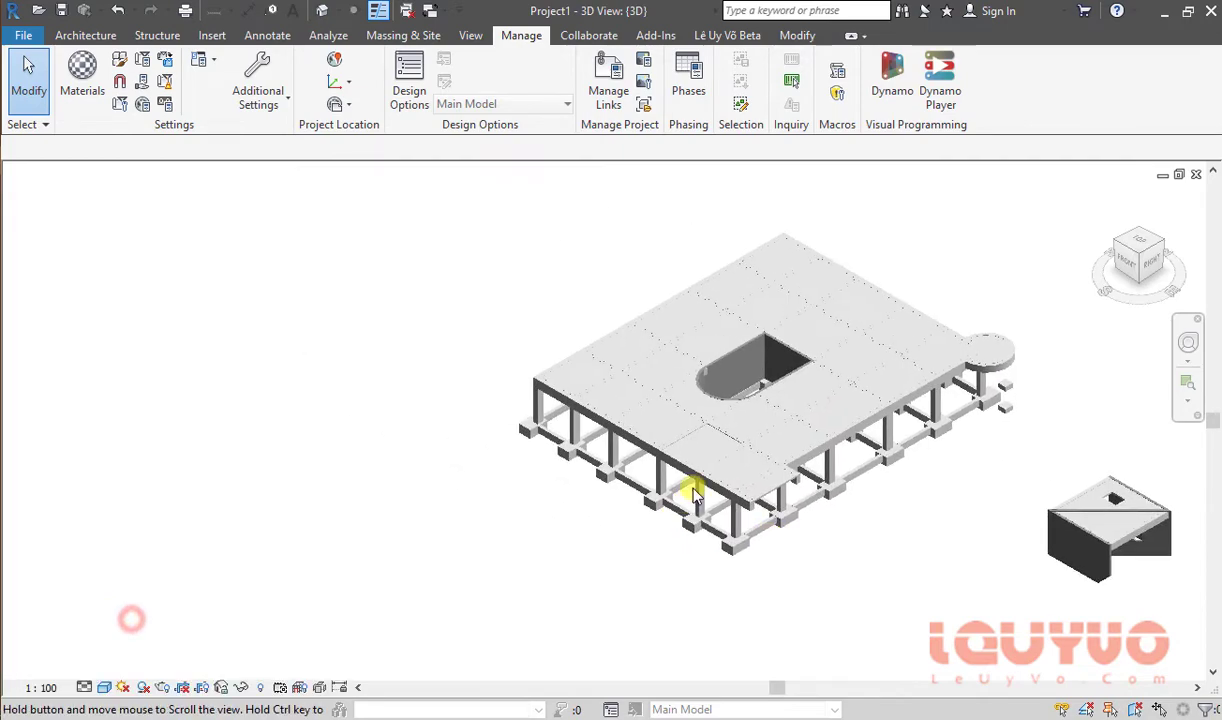
pyautogui.scroll(2, 715, 344)
pyautogui.scroll(2, 696, 336)
pyautogui.scroll(-3, 460, 510)
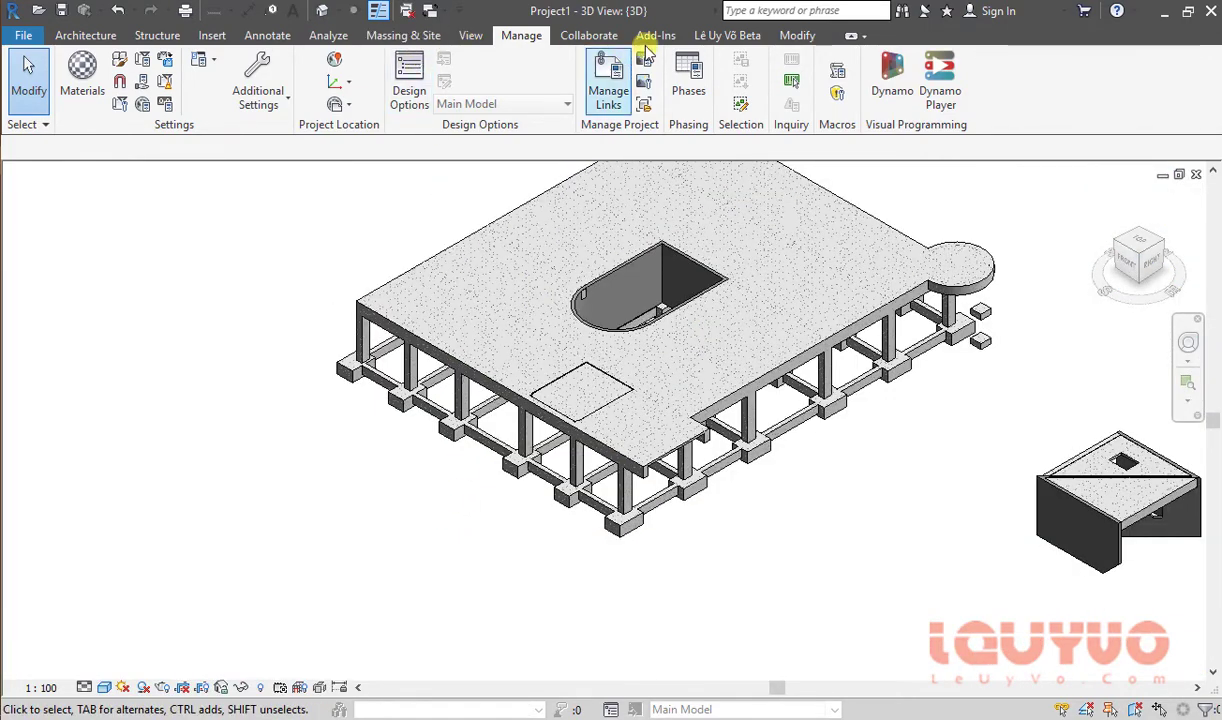
pyautogui.click(748, 35)
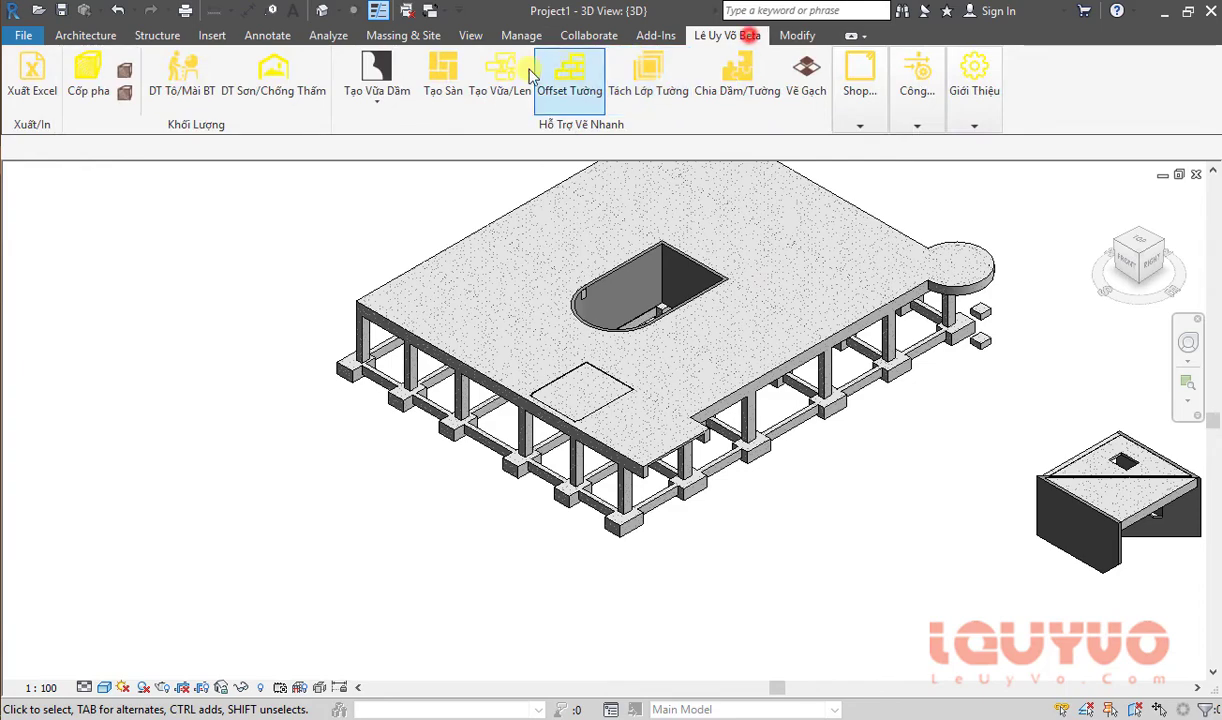
# Step: Open the Cốp pha formwork settings, move the window aside, then close it
pyautogui.click(127, 74)
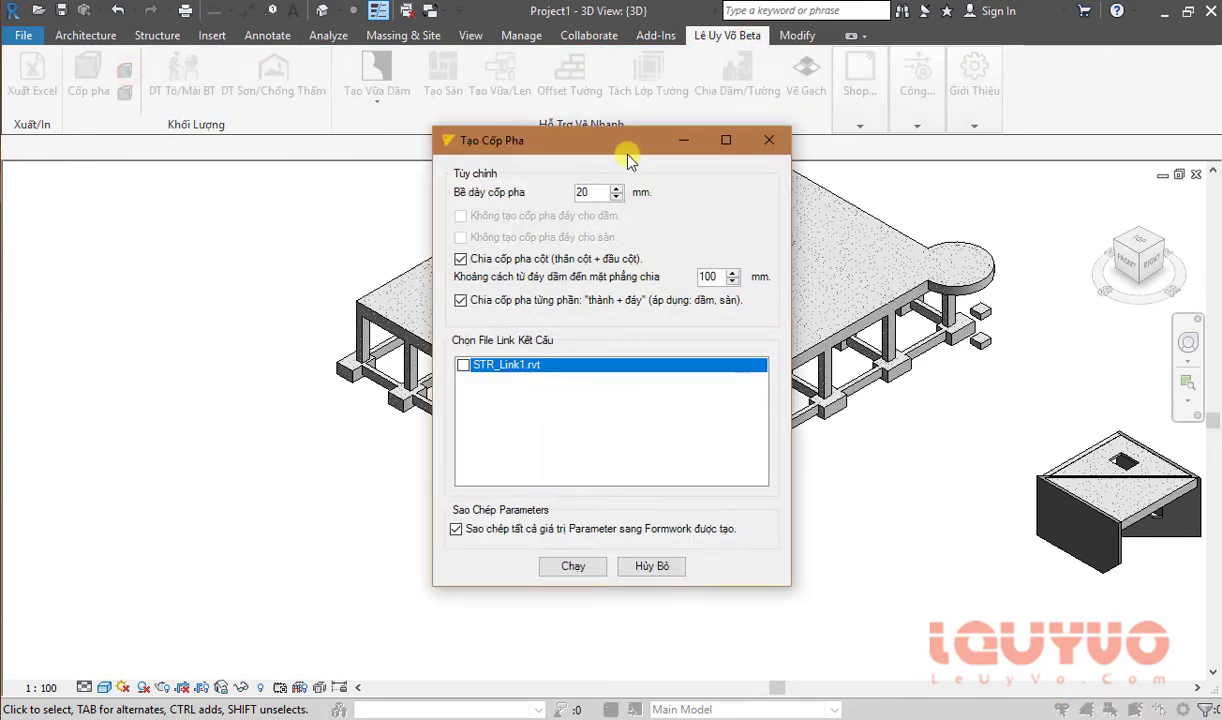
pyautogui.moveTo(618, 145); pyautogui.dragTo(246, 140)
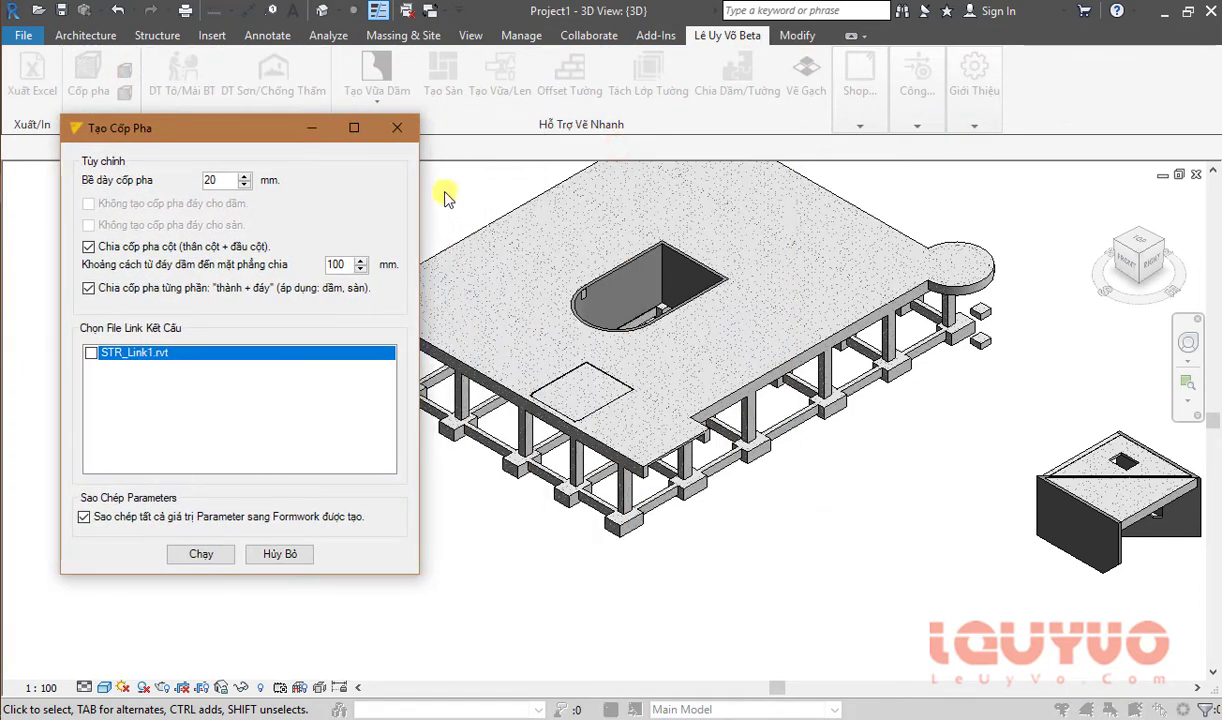
pyautogui.scroll(-3, 810, 480)
pyautogui.click(808, 447)
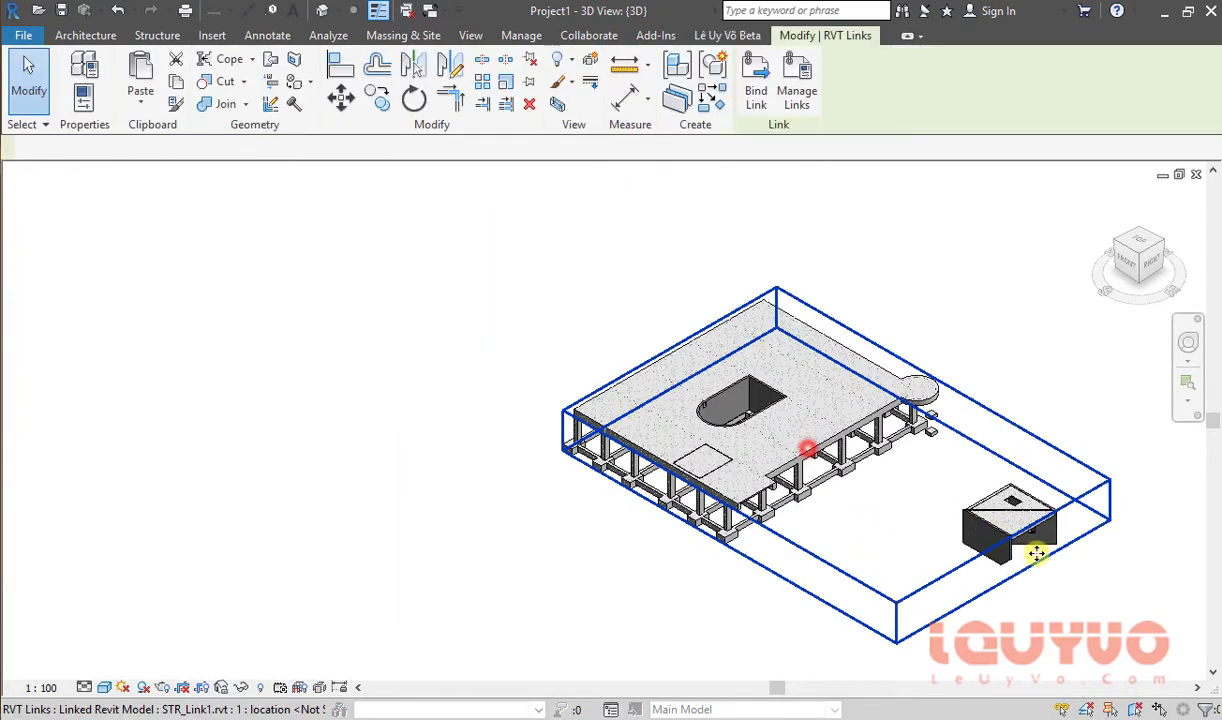
pyautogui.moveTo(1014, 588); pyautogui.dragTo(970, 585, button='middle')
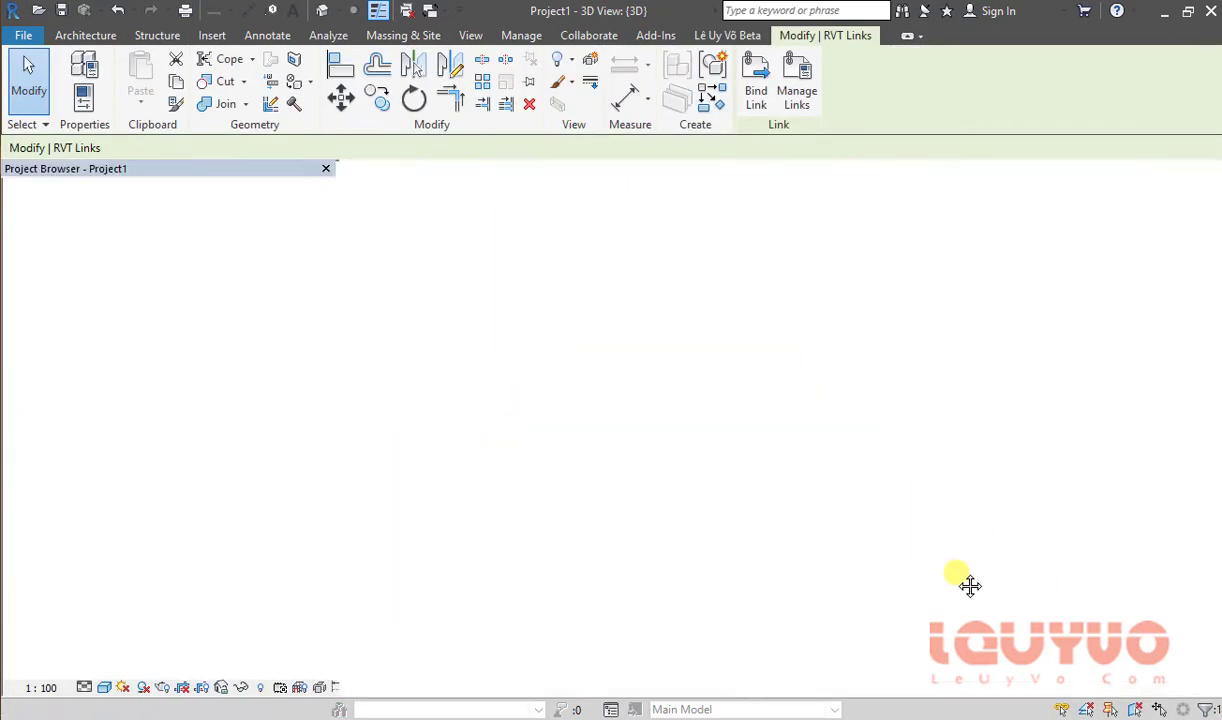
pyautogui.press('Escape')
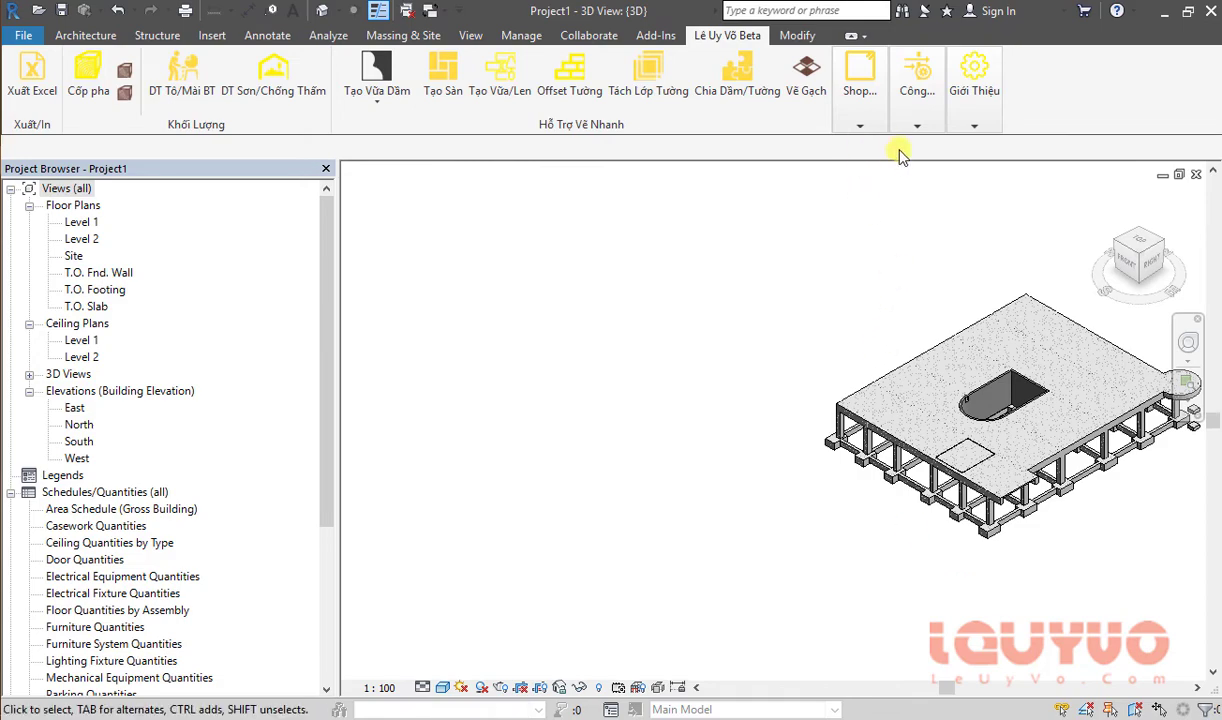
# Step: Show the Properties palette with Ctrl+1 and select the linked STR_Link1.rvt model
pyautogui.click(862, 221)
pyautogui.hotkey('ctrl', '1')
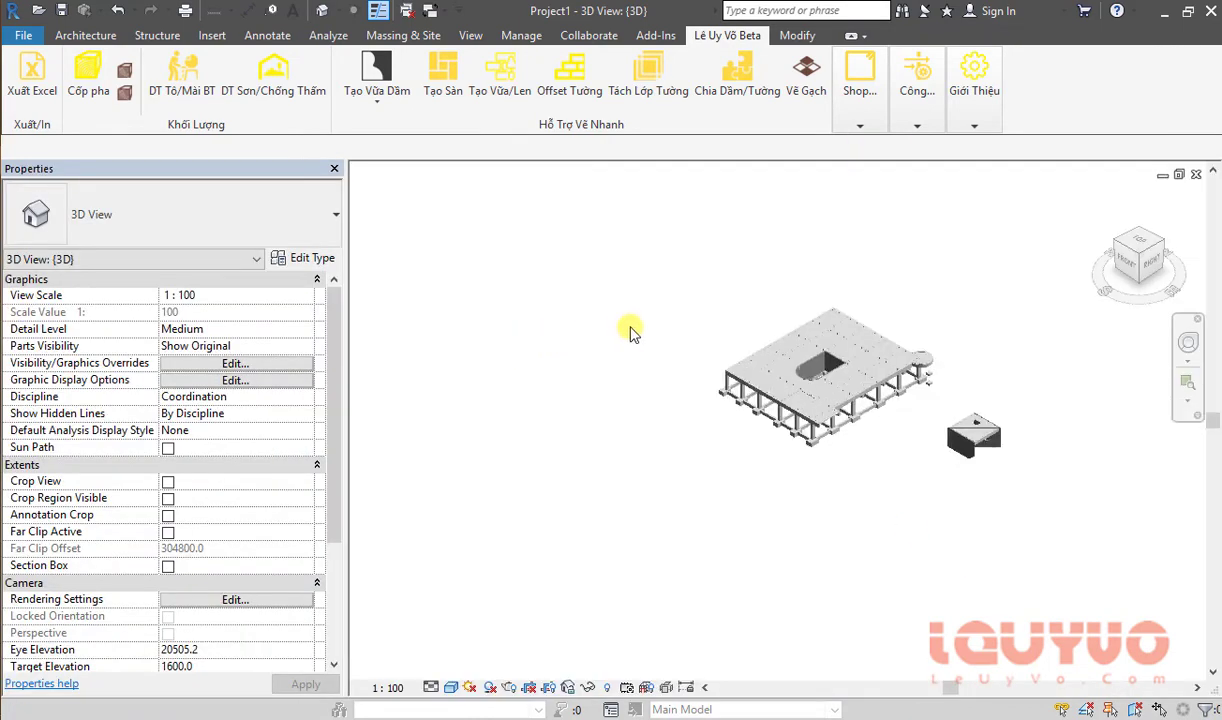
pyautogui.click(669, 461)
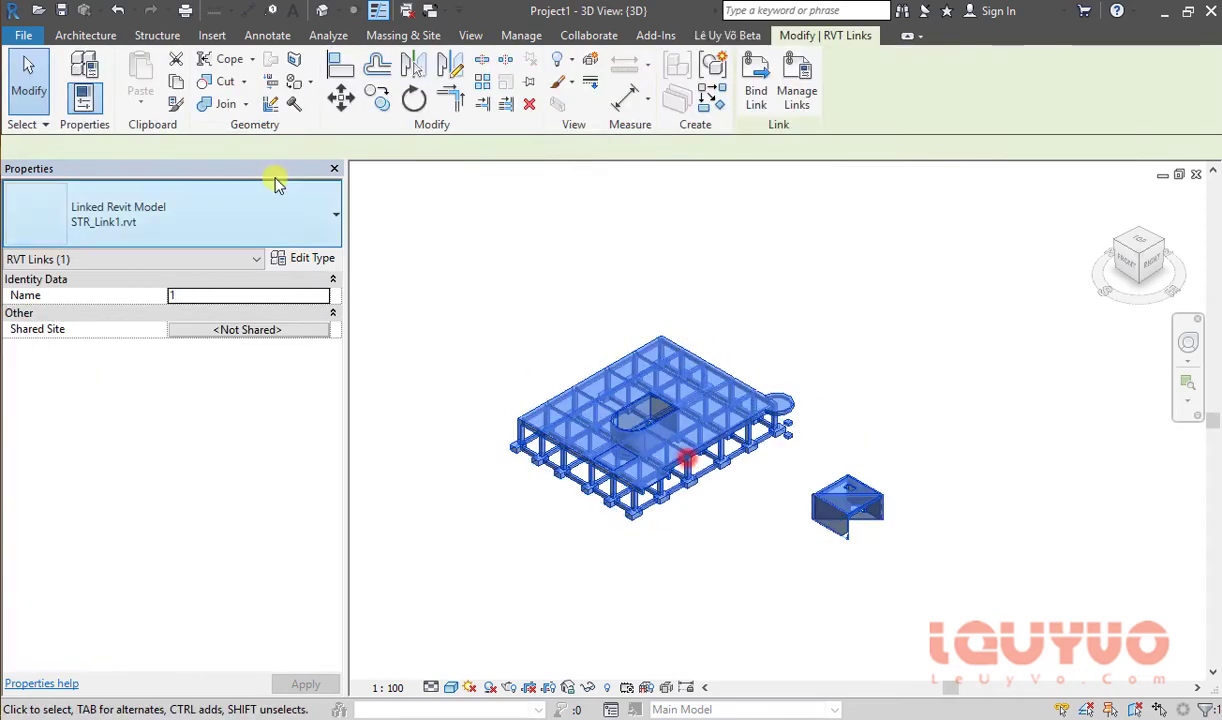
pyautogui.click(722, 35)
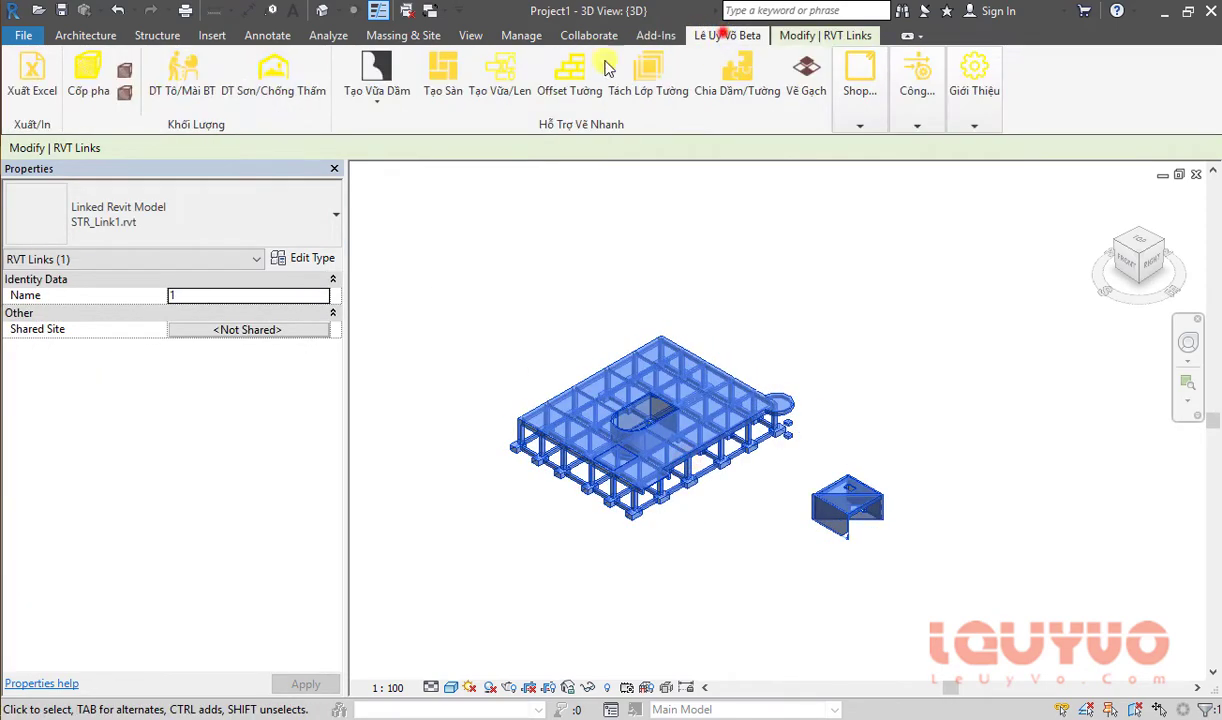
# Step: Run Cốp pha on STR_Link1.rvt with 20 mm thickness, 50 mm split distance and Sao chép checked
pyautogui.click(125, 72)
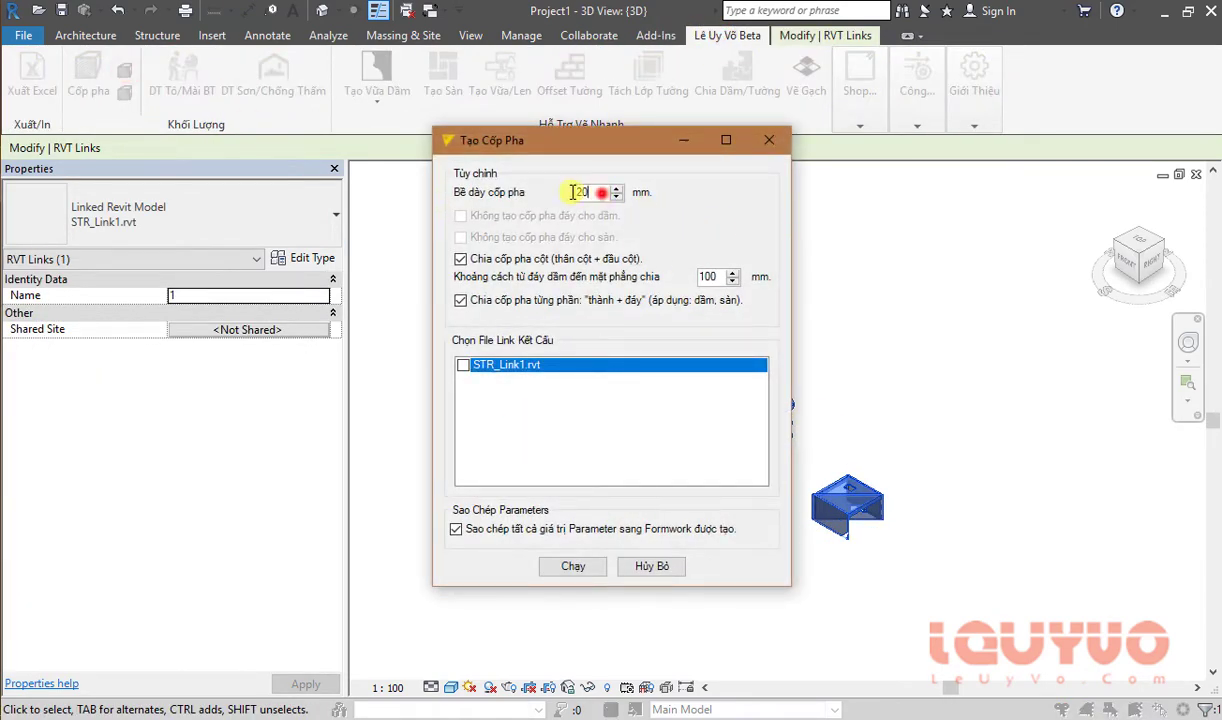
pyautogui.moveTo(597, 192); pyautogui.dragTo(513, 192)
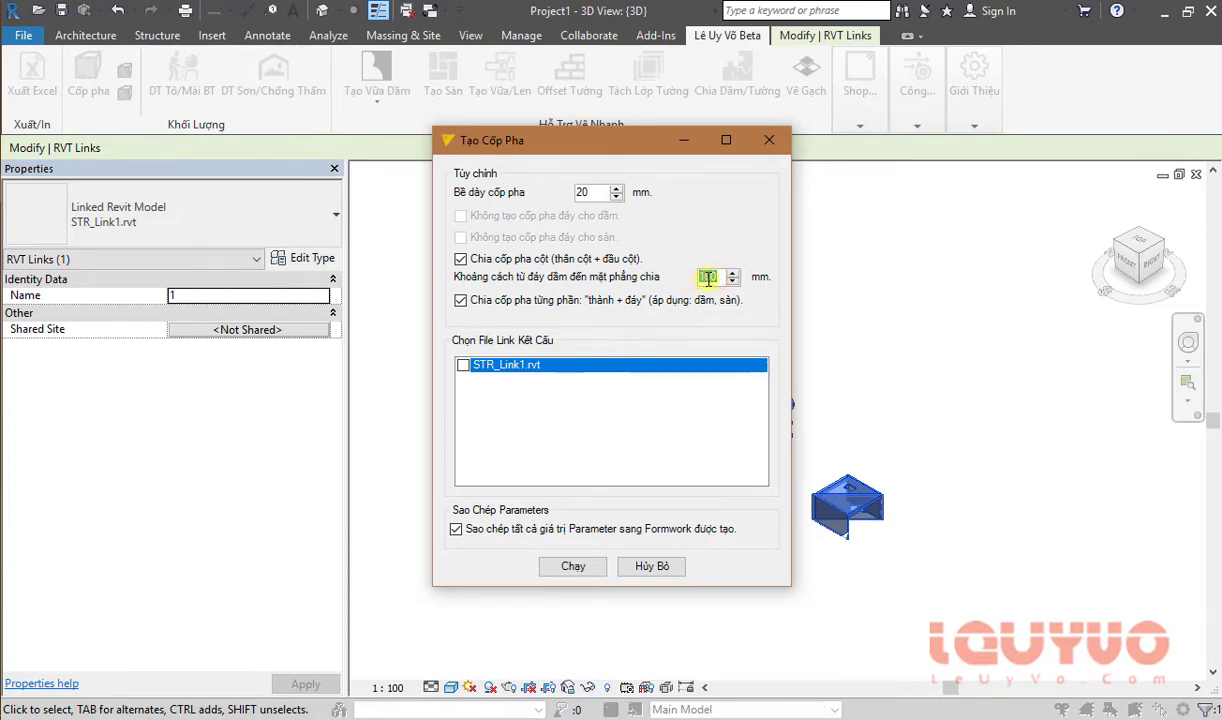
pyautogui.moveTo(712, 277); pyautogui.dragTo(690, 276)
pyautogui.write('50')
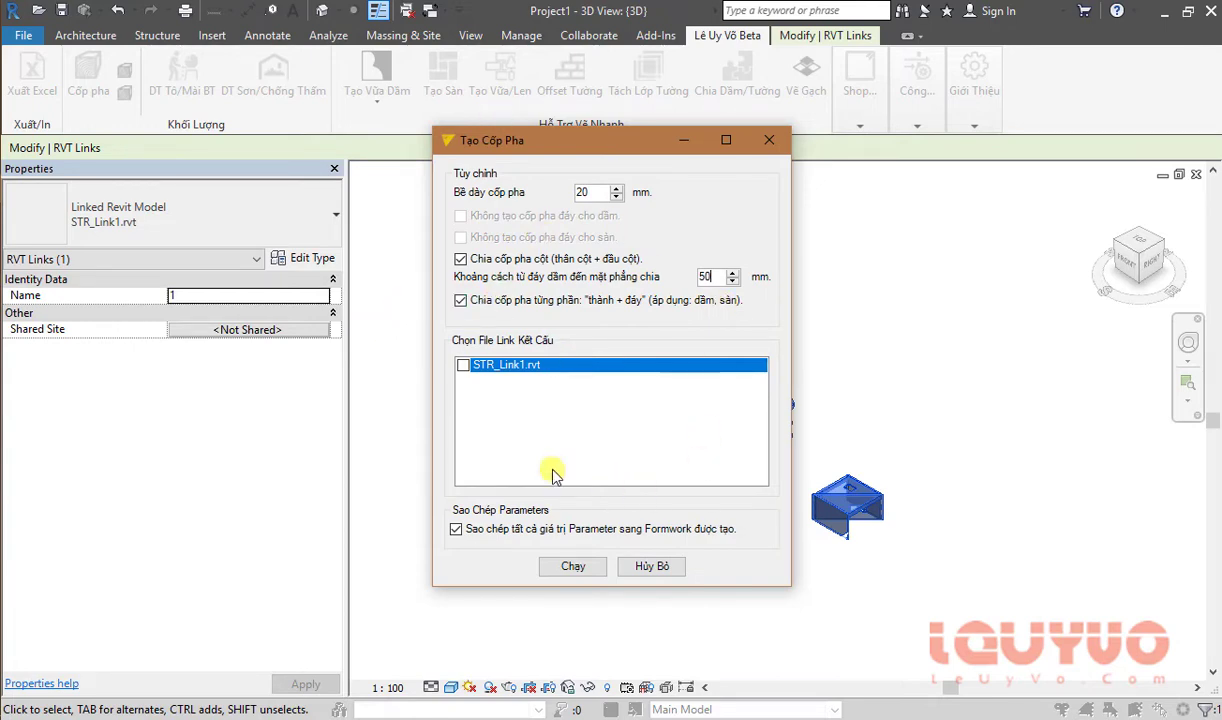
pyautogui.click(463, 366)
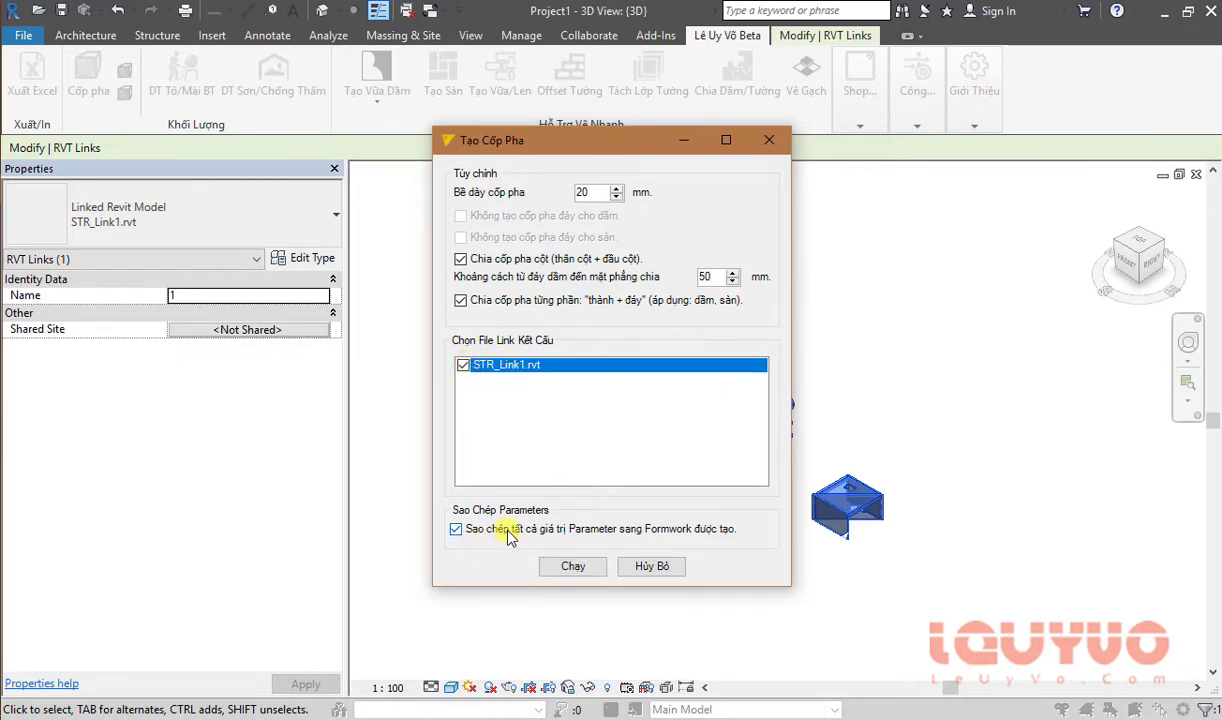
pyautogui.click(454, 530)
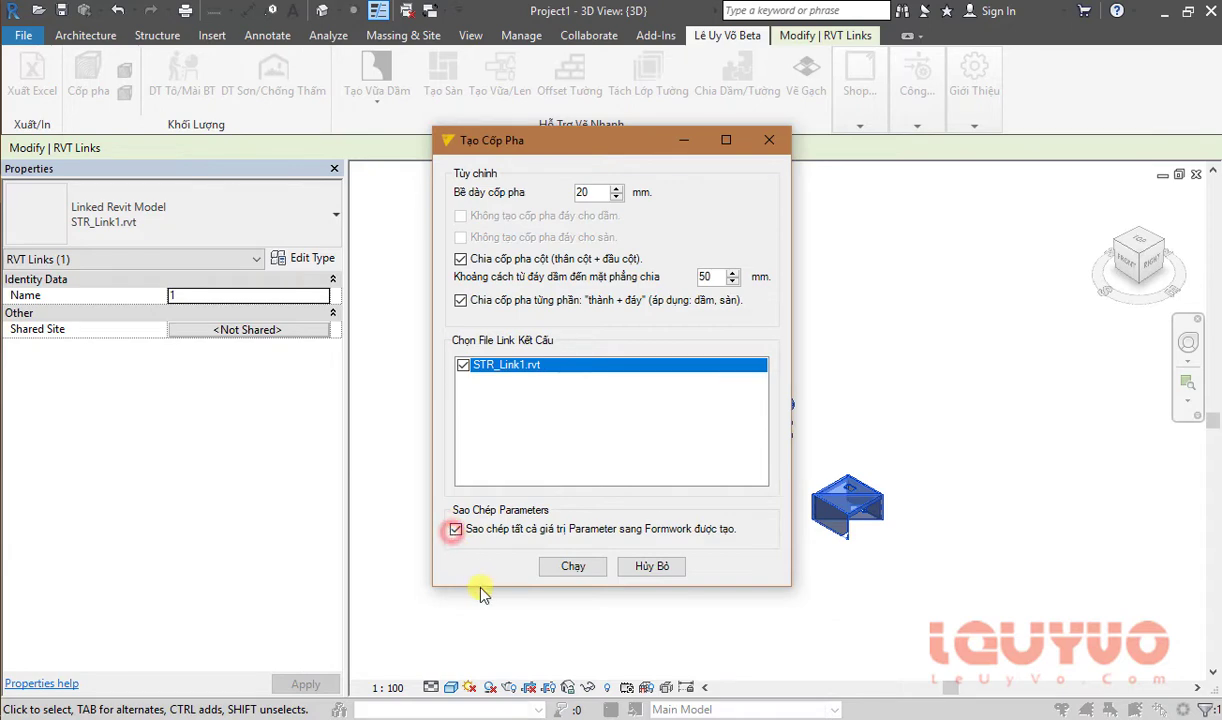
pyautogui.click(577, 566)
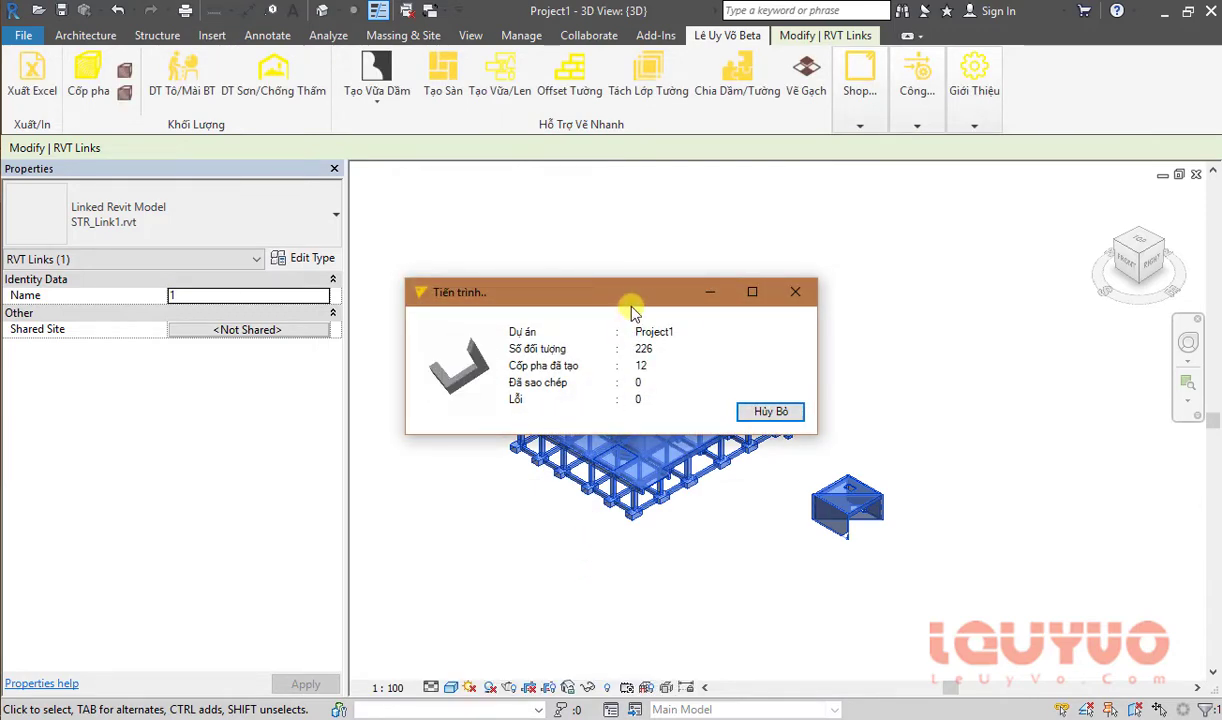
# Step: Wait for the run to finish, then close the error list flagging beams 403295 and 403299
pyautogui.moveTo(620, 303); pyautogui.dragTo(273, 234)
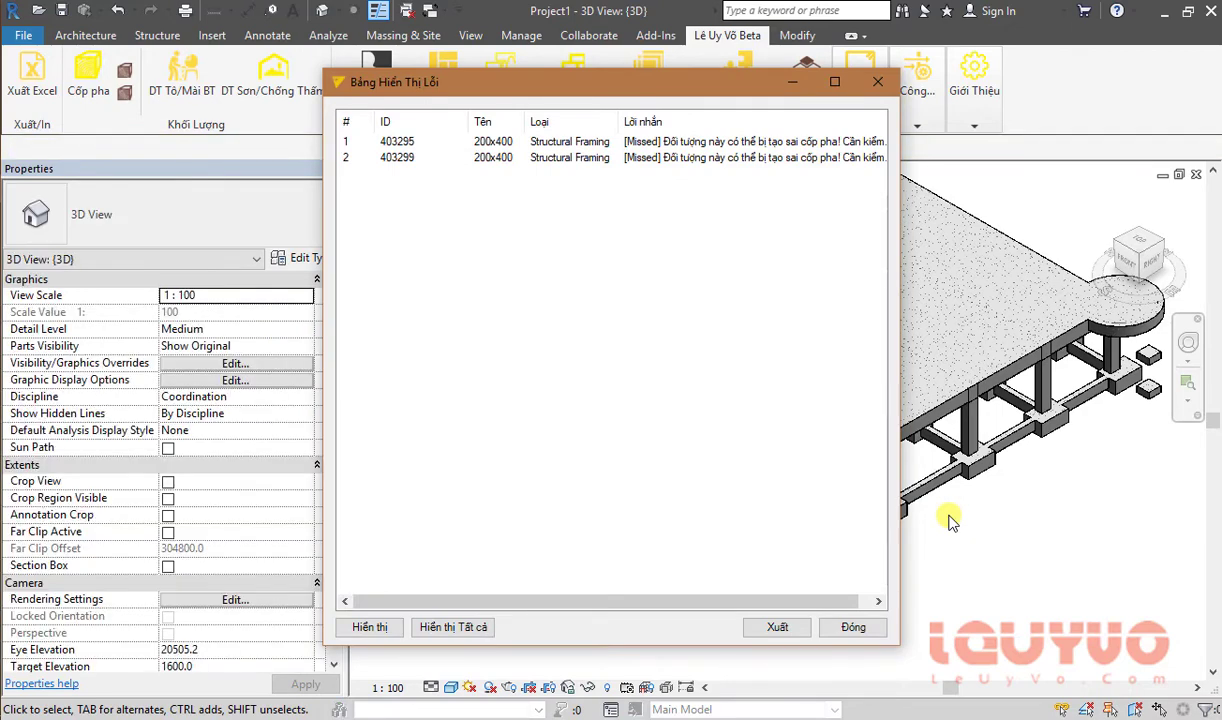
pyautogui.moveTo(612, 594); pyautogui.dragTo(677, 600)
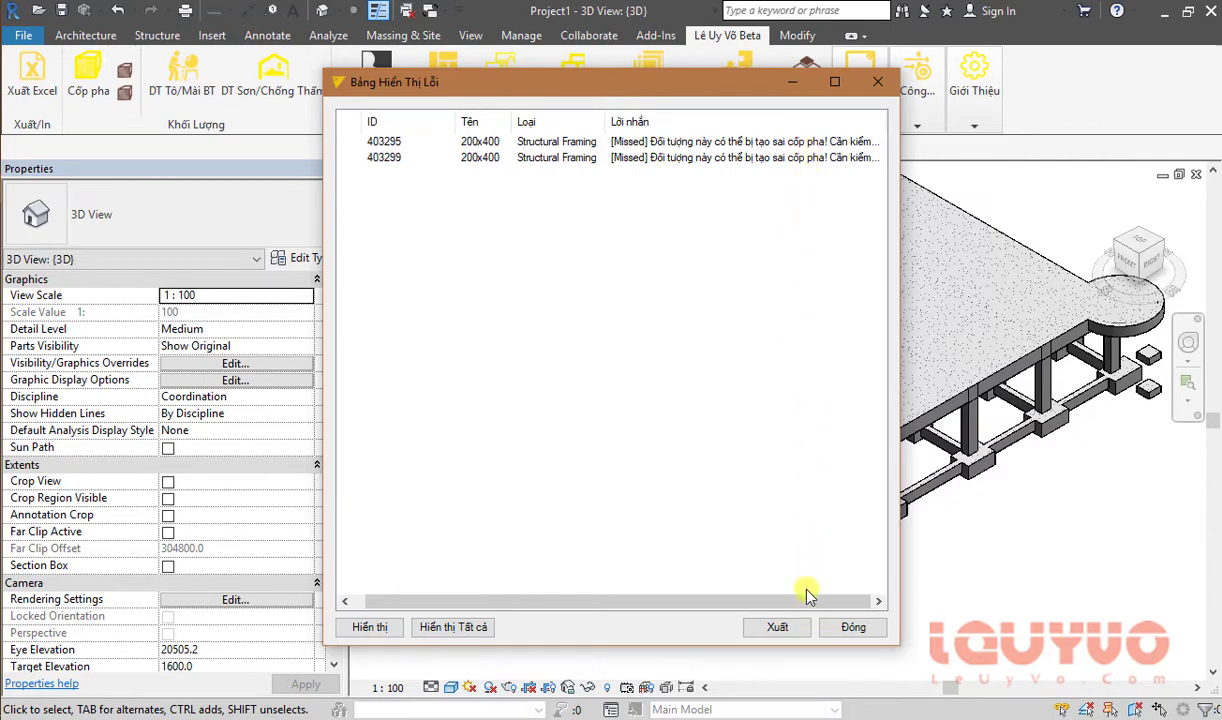
pyautogui.moveTo(808, 594); pyautogui.dragTo(722, 600)
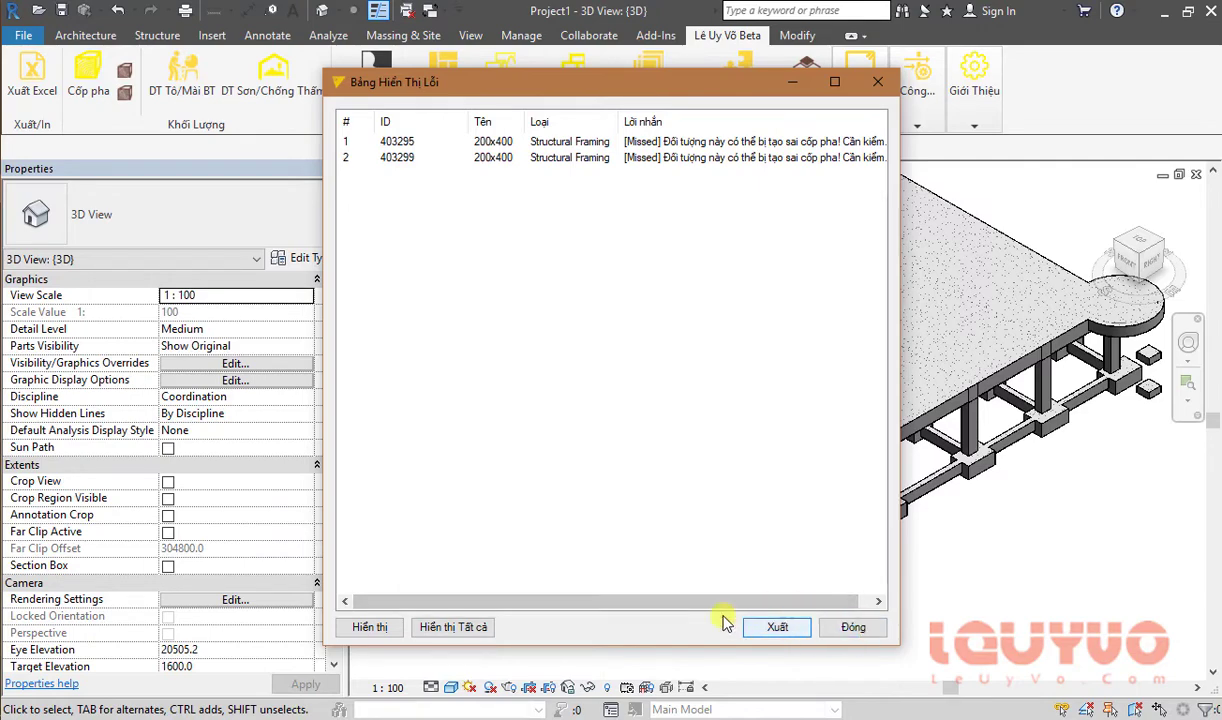
pyautogui.click(850, 632)
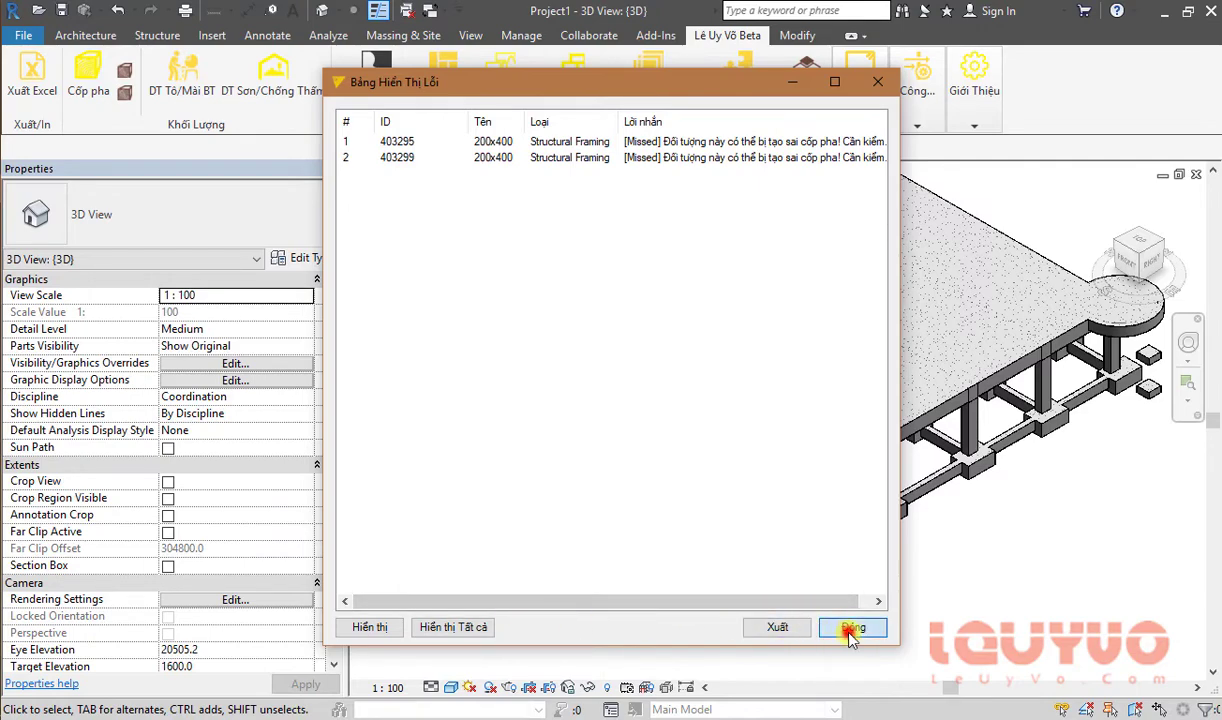
# Step: Zoom in and select a beam formwork piece showing a 2.495 m² formwork area, then zoom out
pyautogui.scroll(3, 745, 532)
pyautogui.scroll(2, 742, 538)
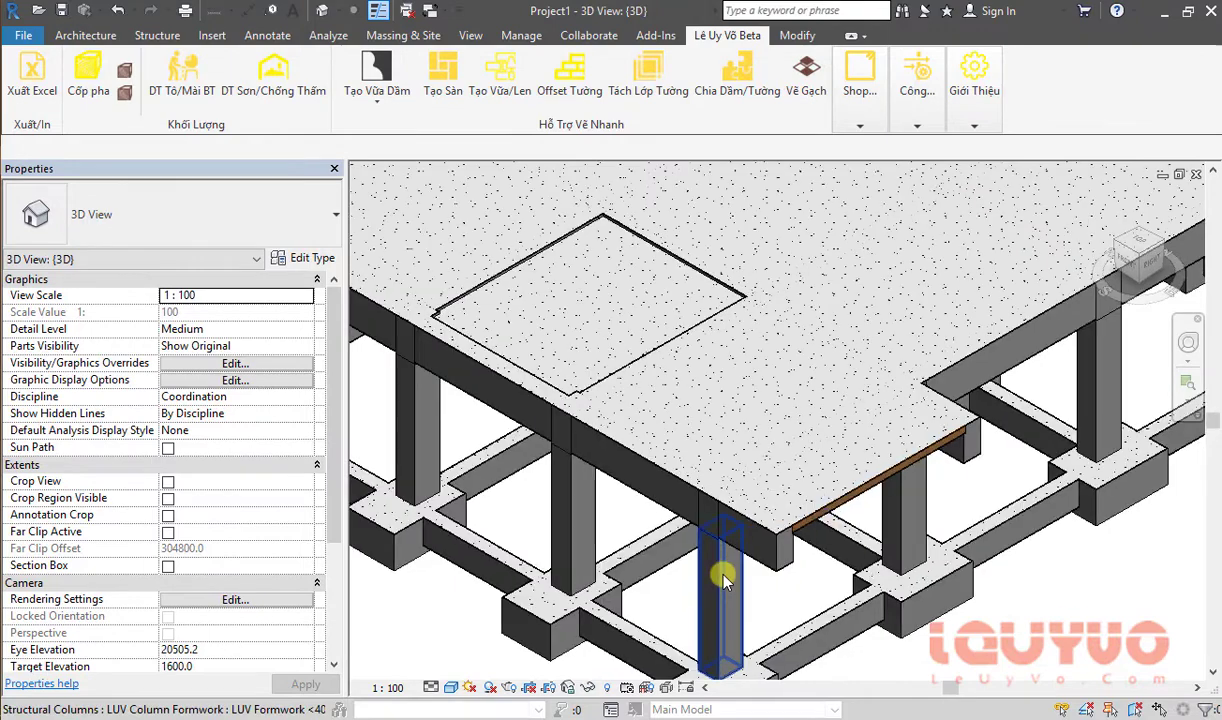
pyautogui.scroll(2, 742, 540)
pyautogui.scroll(1, 740, 545)
pyautogui.click(724, 549)
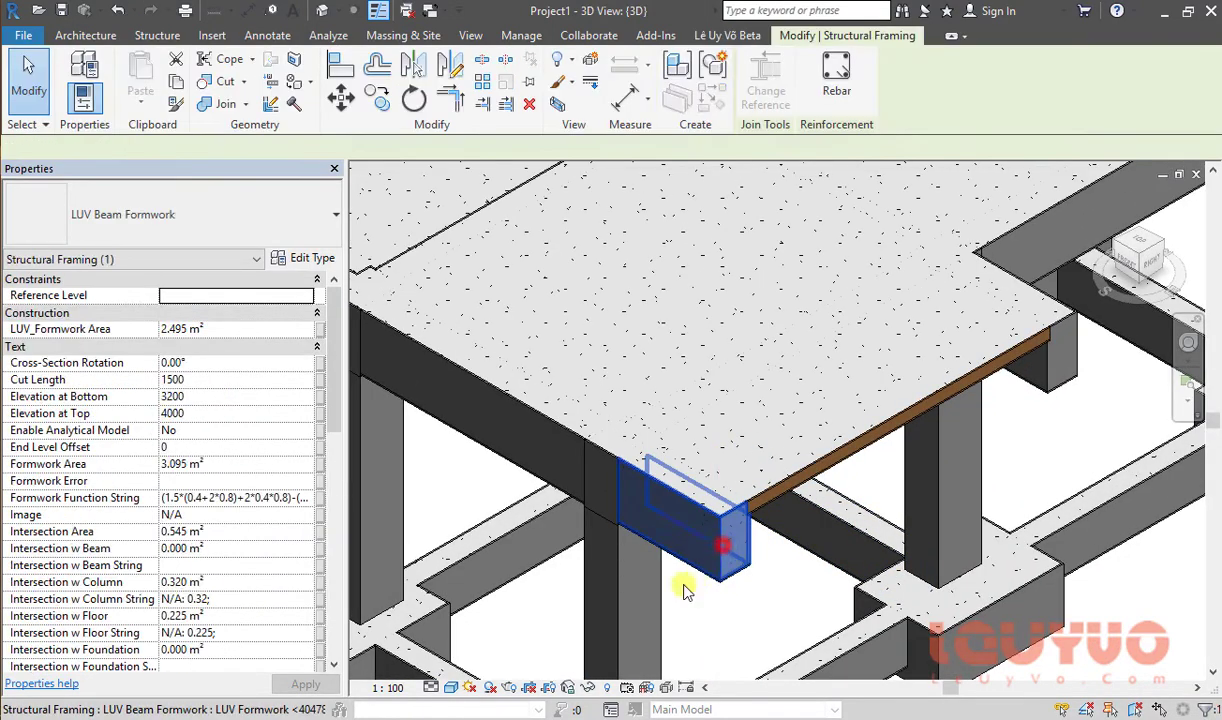
pyautogui.moveTo(854, 510); pyautogui.dragTo(960, 401, button='middle')
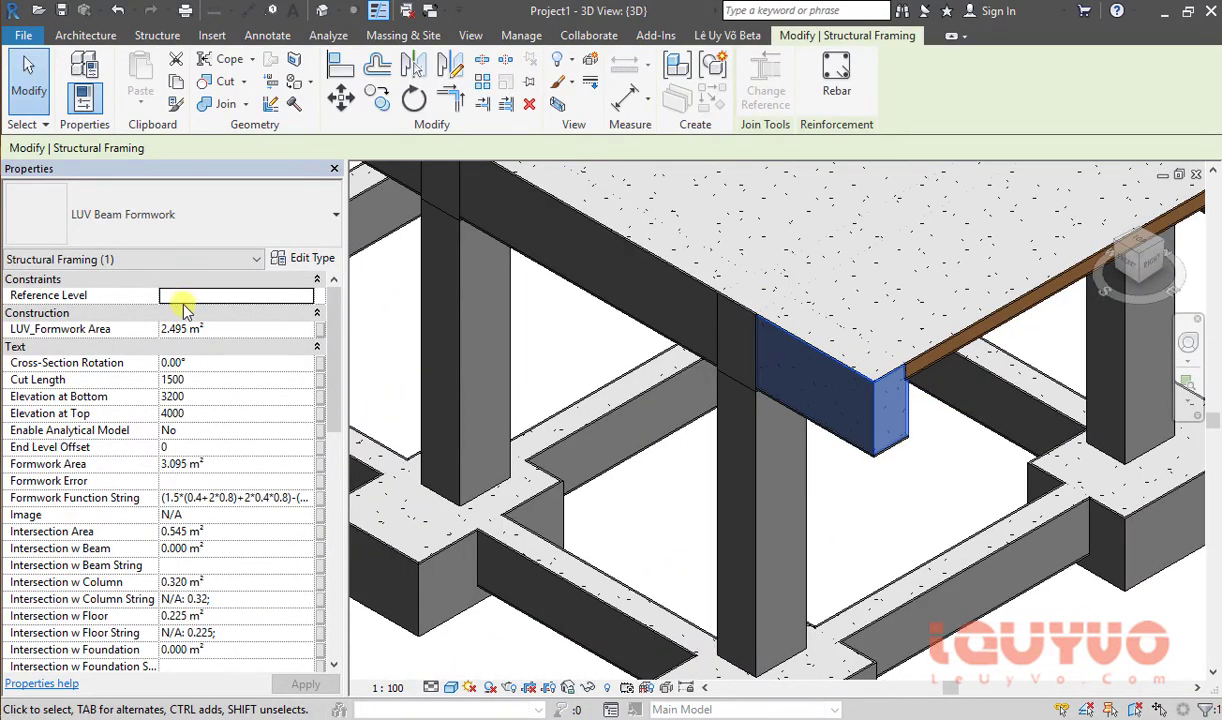
pyautogui.scroll(-1, 450, 494)
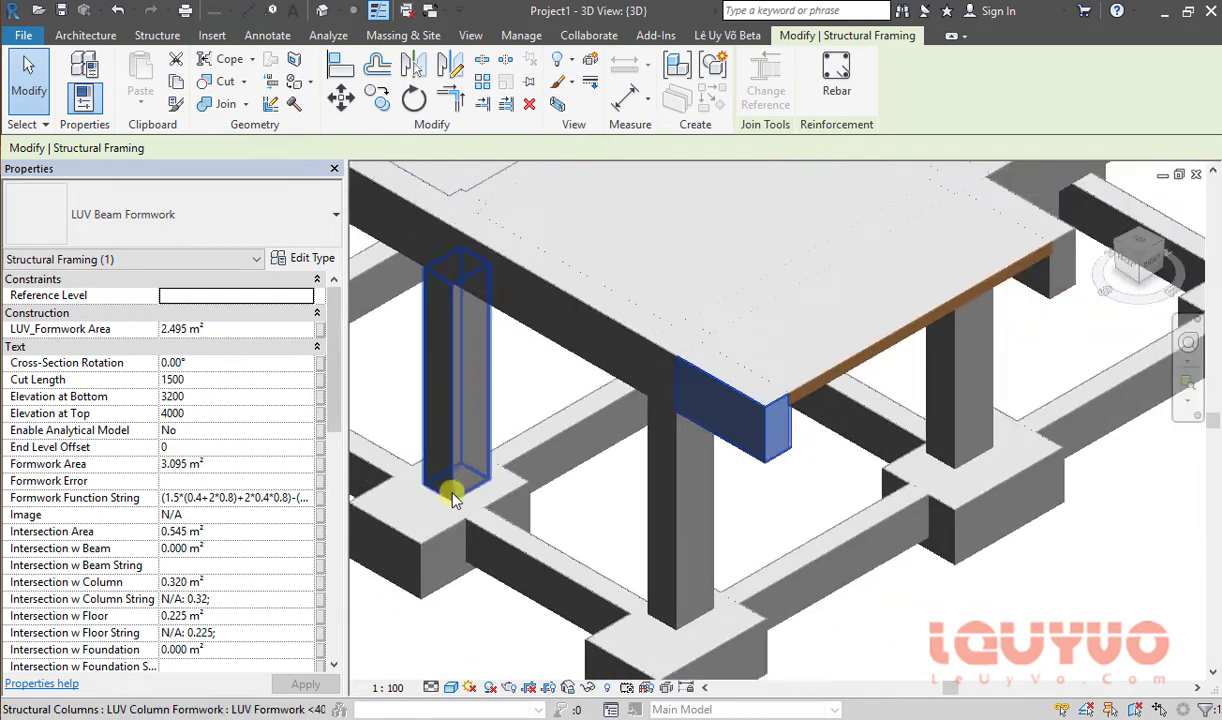
pyautogui.scroll(-1, 622, 502)
pyautogui.scroll(-1, 704, 404)
pyautogui.scroll(-1, 743, 390)
pyautogui.scroll(-1, 743, 390)
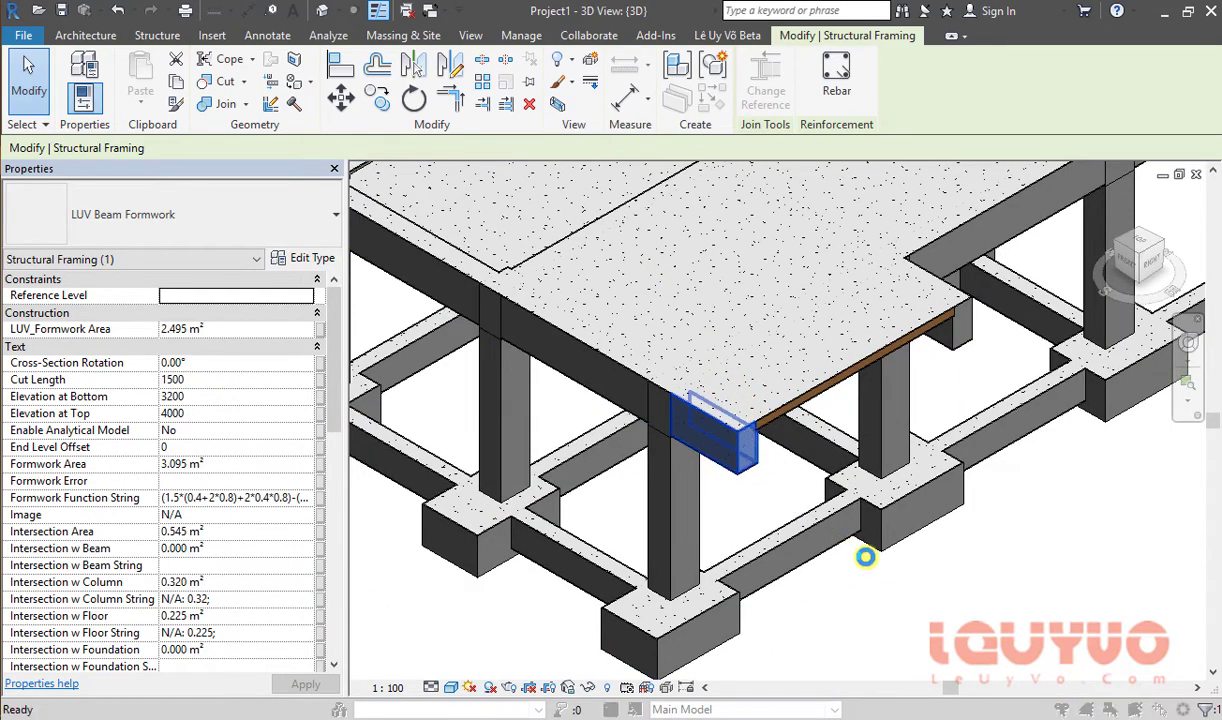
# Step: Open Visibility/Graphic Overrides with VG and apply the formwork filter colours
pyautogui.press('v')
pyautogui.press('g')
pyautogui.click(668, 191)
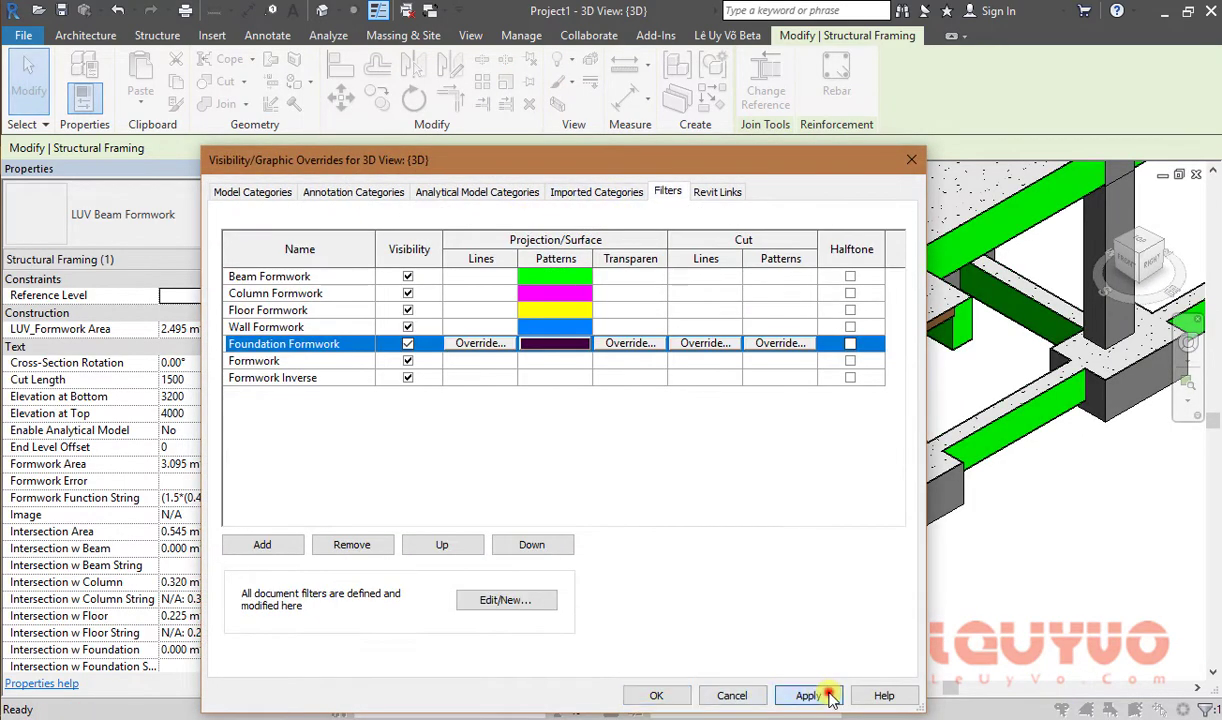
pyautogui.click(808, 695)
pyautogui.click(656, 695)
# Step: Orbit to view the colour-coded formwork and select the linked STR_Link1.rvt model
pyautogui.scroll(-4, 770, 357)
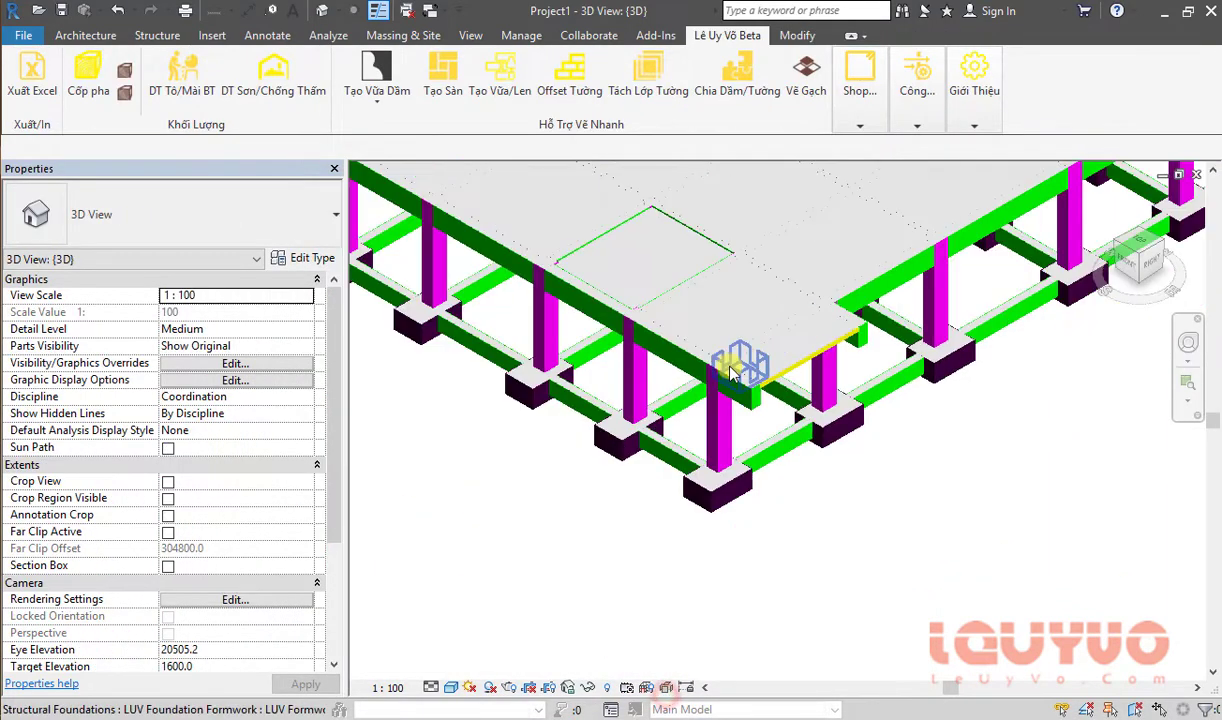
pyautogui.scroll(-2, 780, 420)
pyautogui.moveTo(795, 480)
pyautogui.keyDown('shift'); pyautogui.mouseDown(button='middle')
pyautogui.moveTo(812, 503)
pyautogui.moveTo(827, 431)
pyautogui.moveTo(791, 477)
pyautogui.moveTo(1064, 491)
pyautogui.moveTo(762, 381)
pyautogui.mouseUp(button='middle'); pyautogui.keyUp('shift')
pyautogui.scroll(3, 762, 381)
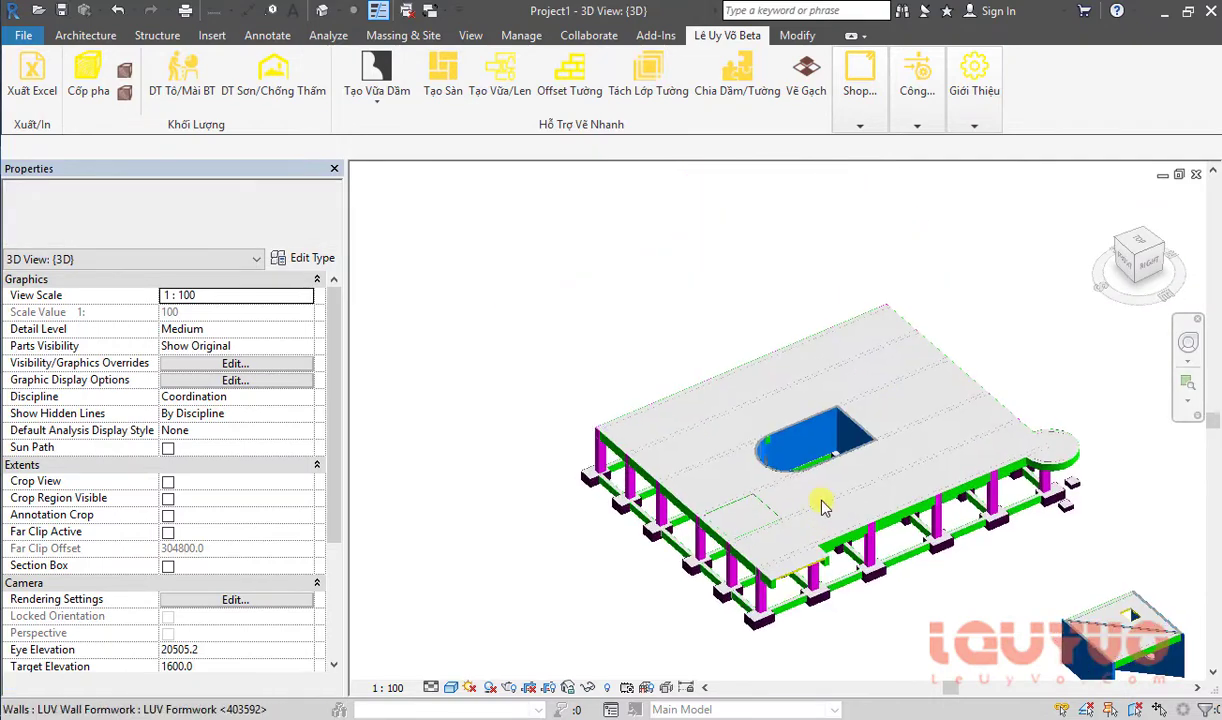
pyautogui.scroll(2, 700, 390)
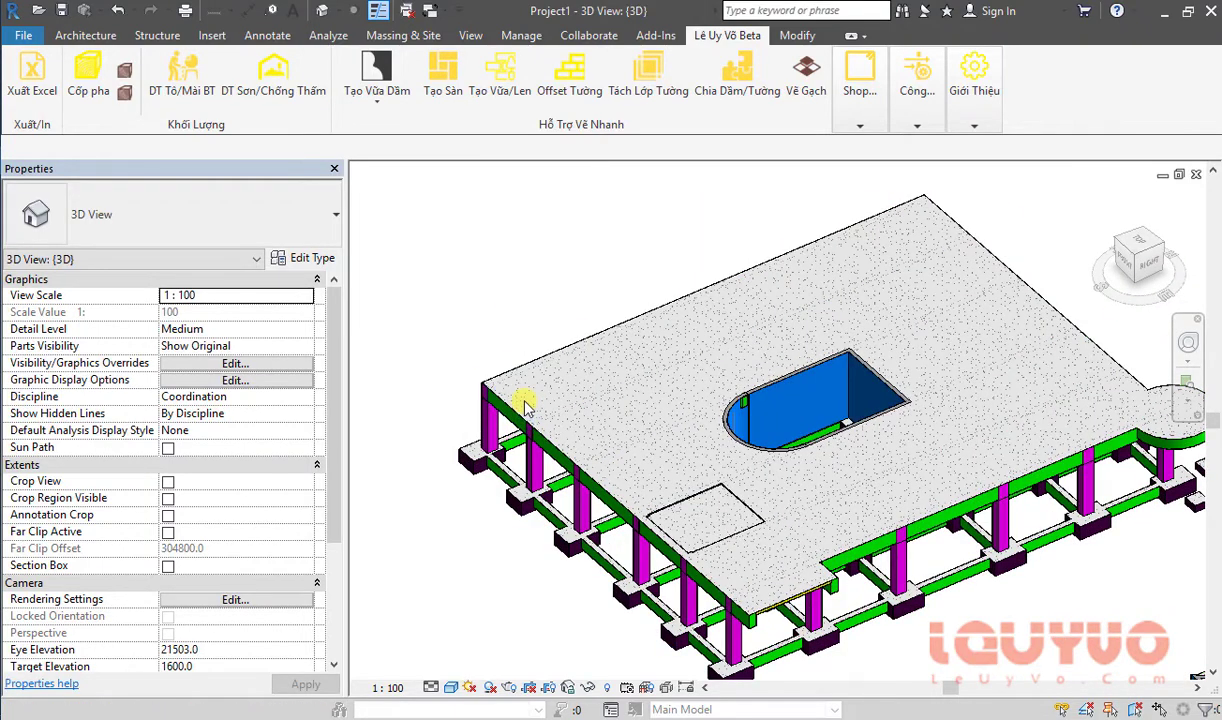
pyautogui.click(521, 404)
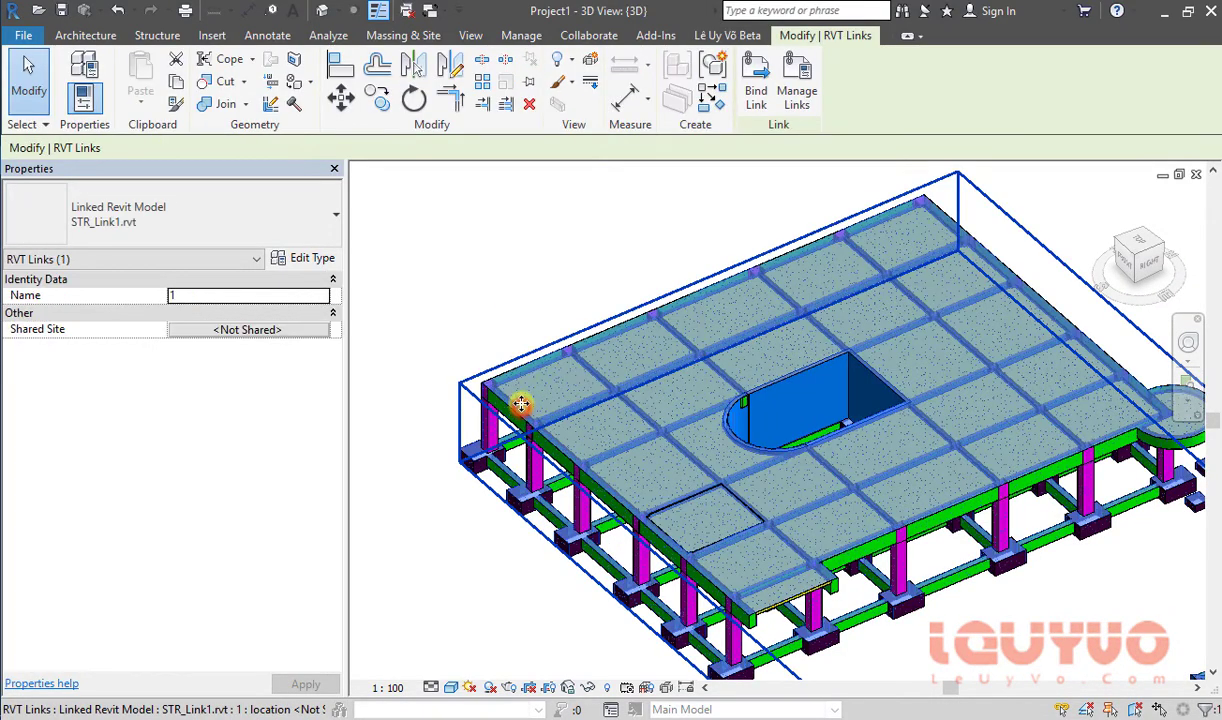
# Step: Temporarily hide the linked model with HH and orbit around the remaining formwork
pyautogui.press('h')
pyautogui.press('h')
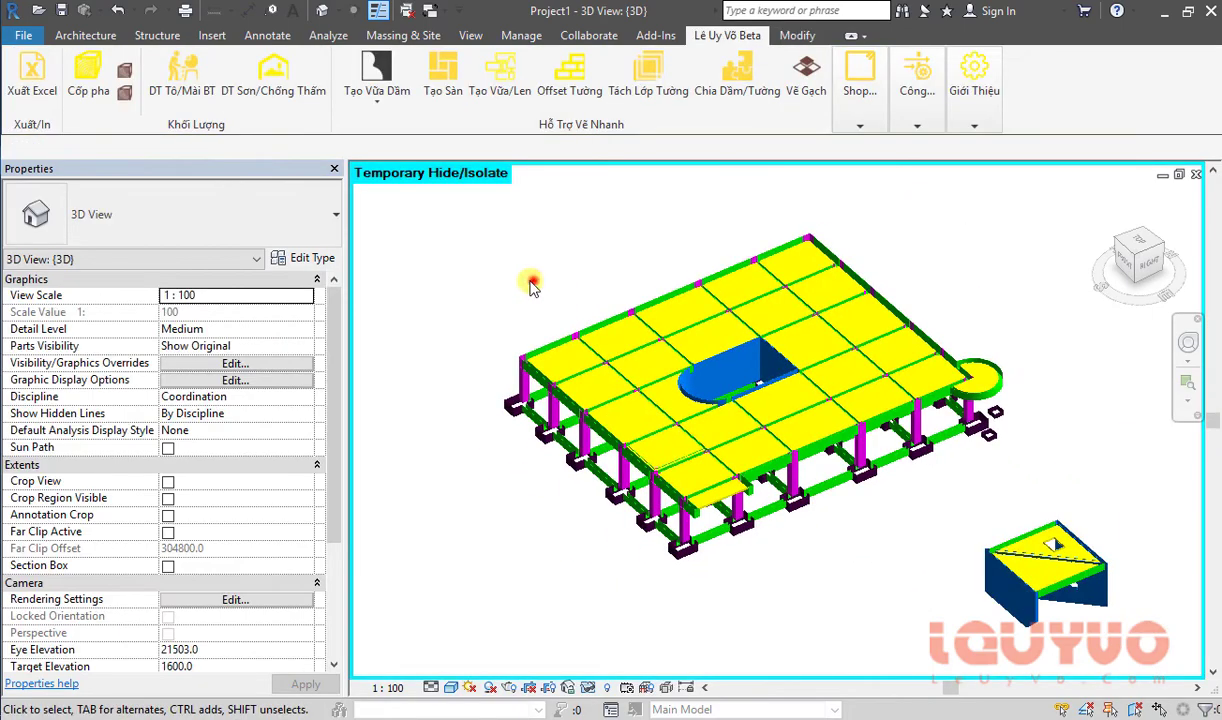
pyautogui.keyDown('shift'); pyautogui.moveTo(531, 286); pyautogui.dragTo(843, 371, button='middle'); pyautogui.keyUp('shift')
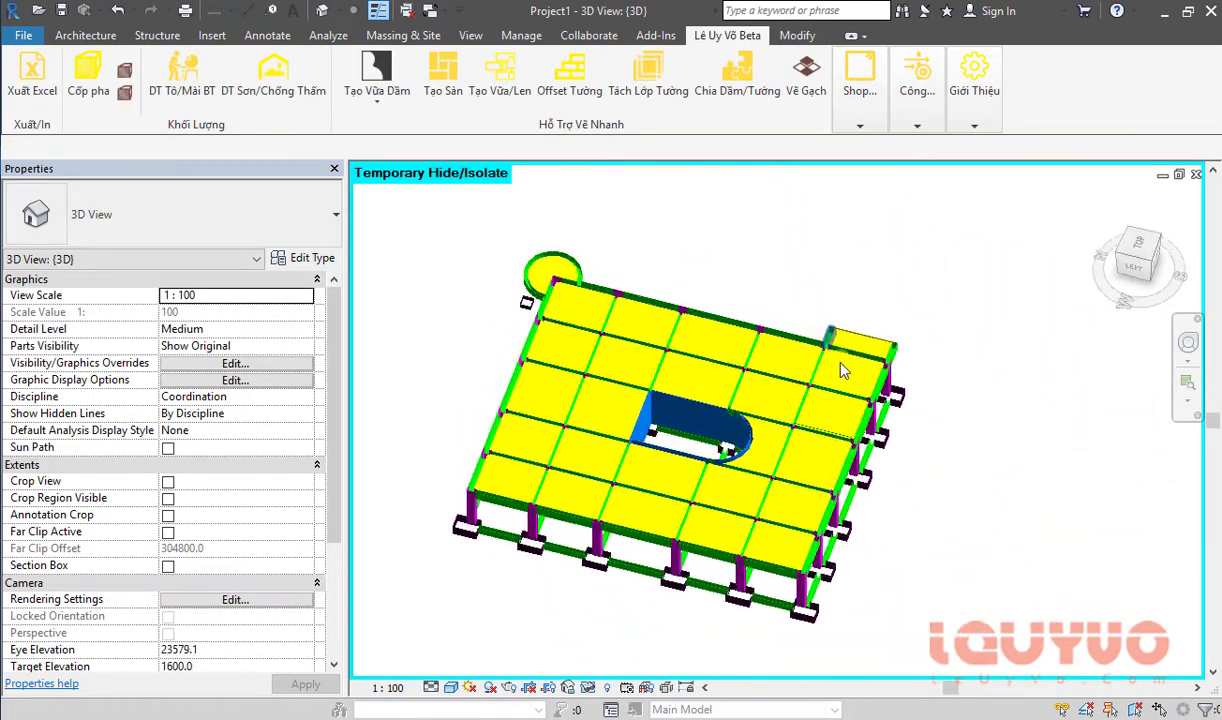
pyautogui.scroll(2, 843, 371)
pyautogui.scroll(2, 873, 373)
pyautogui.scroll(1, 910, 368)
pyautogui.scroll(-4, 615, 328)
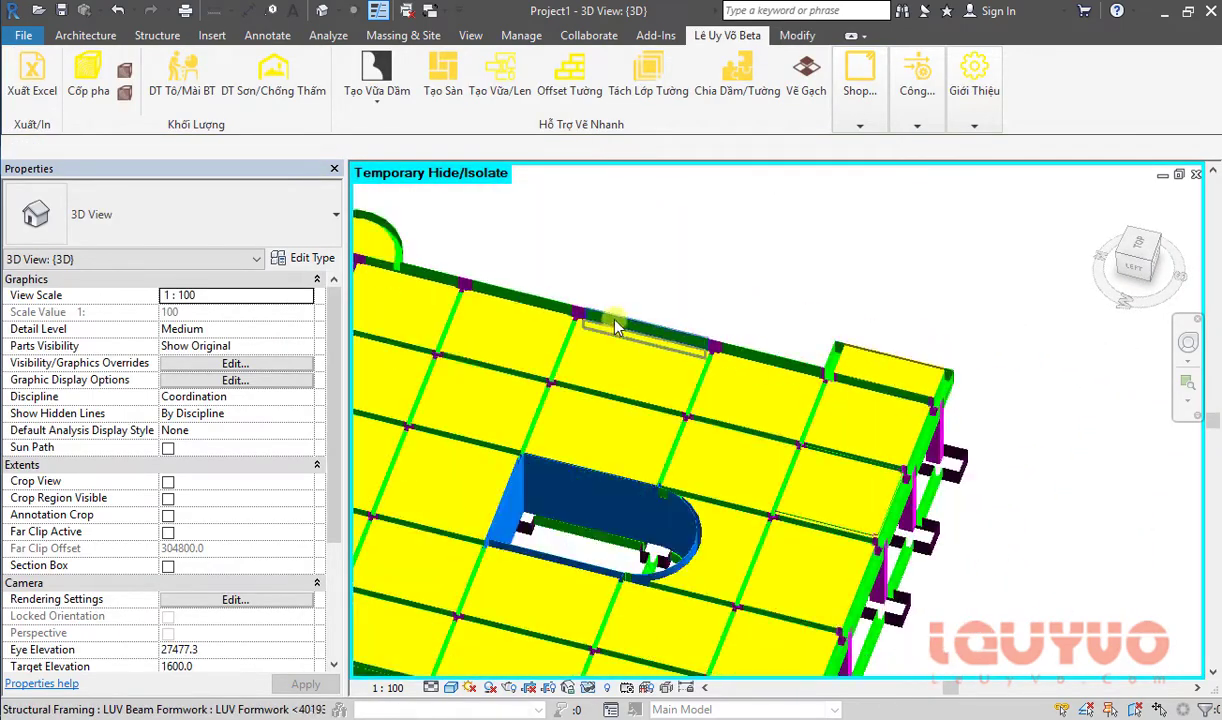
pyautogui.scroll(2, 615, 328)
pyautogui.scroll(2, 605, 485)
pyautogui.scroll(1, 559, 382)
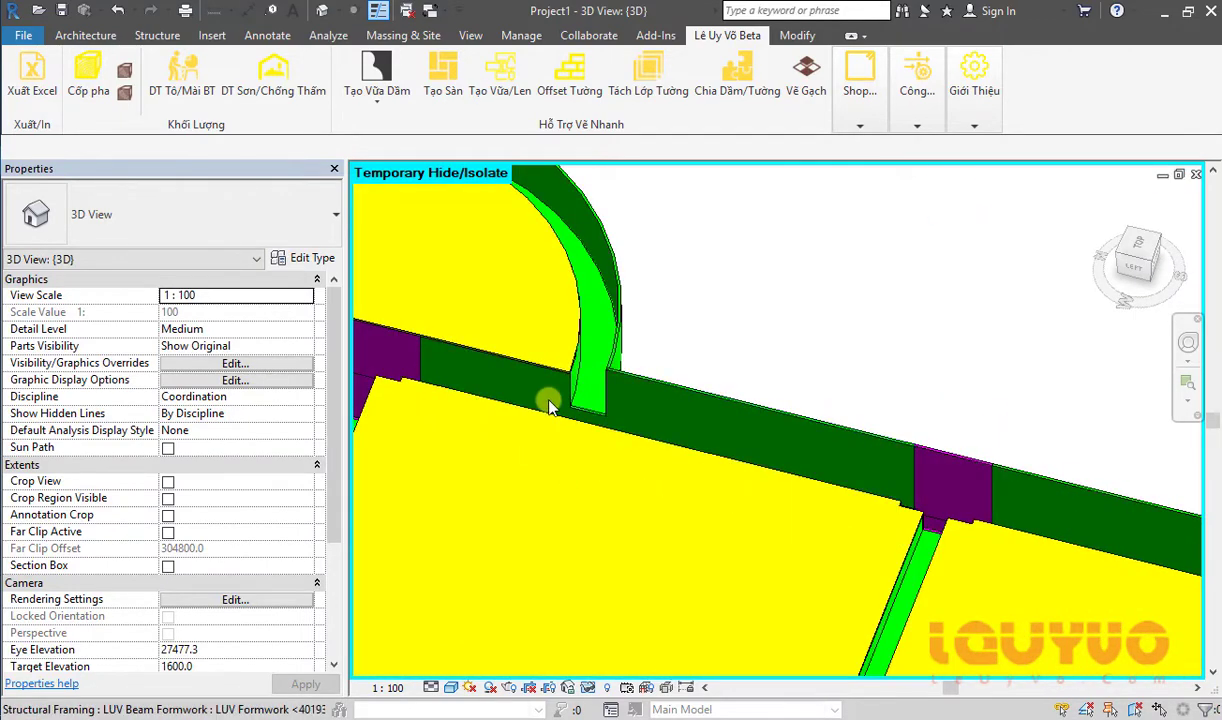
pyautogui.scroll(-3, 548, 405)
pyautogui.scroll(2, 559, 275)
pyautogui.scroll(1, 559, 268)
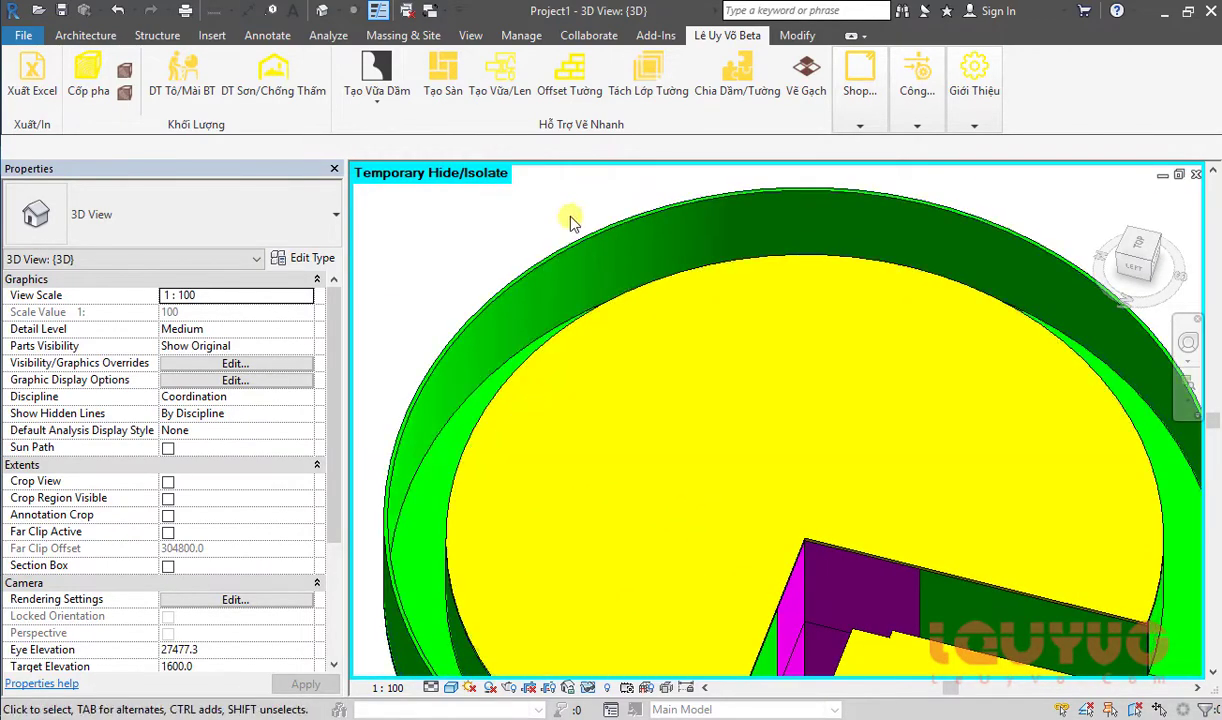
pyautogui.scroll(-3, 570, 222)
pyautogui.scroll(-2, 555, 229)
pyautogui.moveTo(555, 229)
pyautogui.keyDown('shift'); pyautogui.mouseDown(button='middle')
pyautogui.moveTo(723, 567)
pyautogui.moveTo(624, 345)
pyautogui.mouseUp(button='middle'); pyautogui.keyUp('shift')
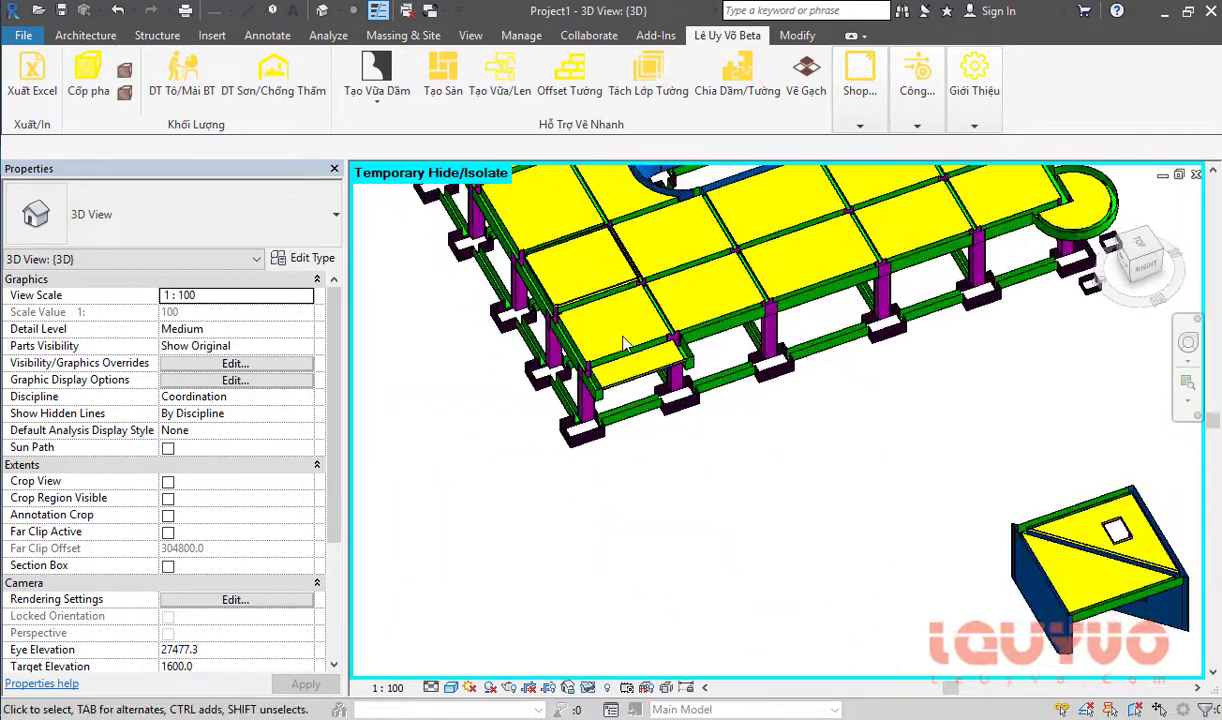
pyautogui.scroll(3, 624, 343)
# Step: Select a beam formwork piece and add its bottom beam formwork to the selection
pyautogui.click(788, 239)
pyautogui.scroll(-1, 887, 342)
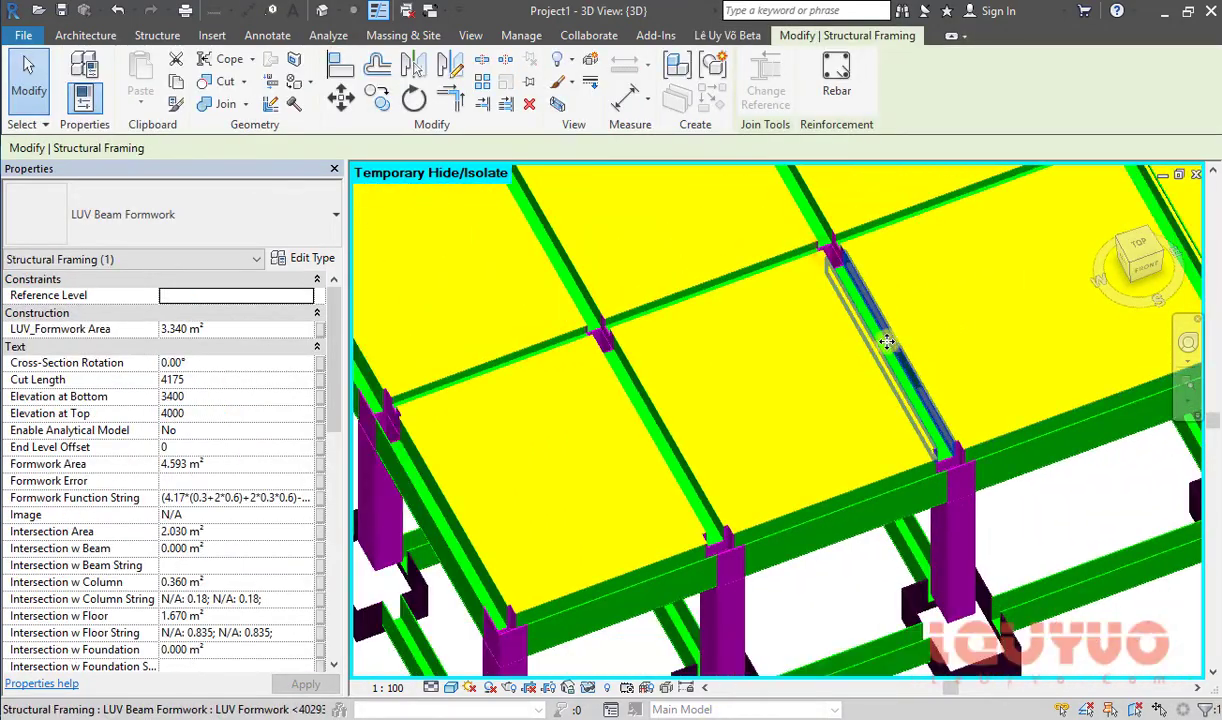
pyautogui.scroll(-2, 887, 342)
pyautogui.moveTo(1072, 532)
pyautogui.keyDown('shift'); pyautogui.mouseDown(button='middle')
pyautogui.moveTo(900, 330)
pyautogui.moveTo(886, 224)
pyautogui.moveTo(918, 407)
pyautogui.mouseUp(button='middle'); pyautogui.keyUp('shift')
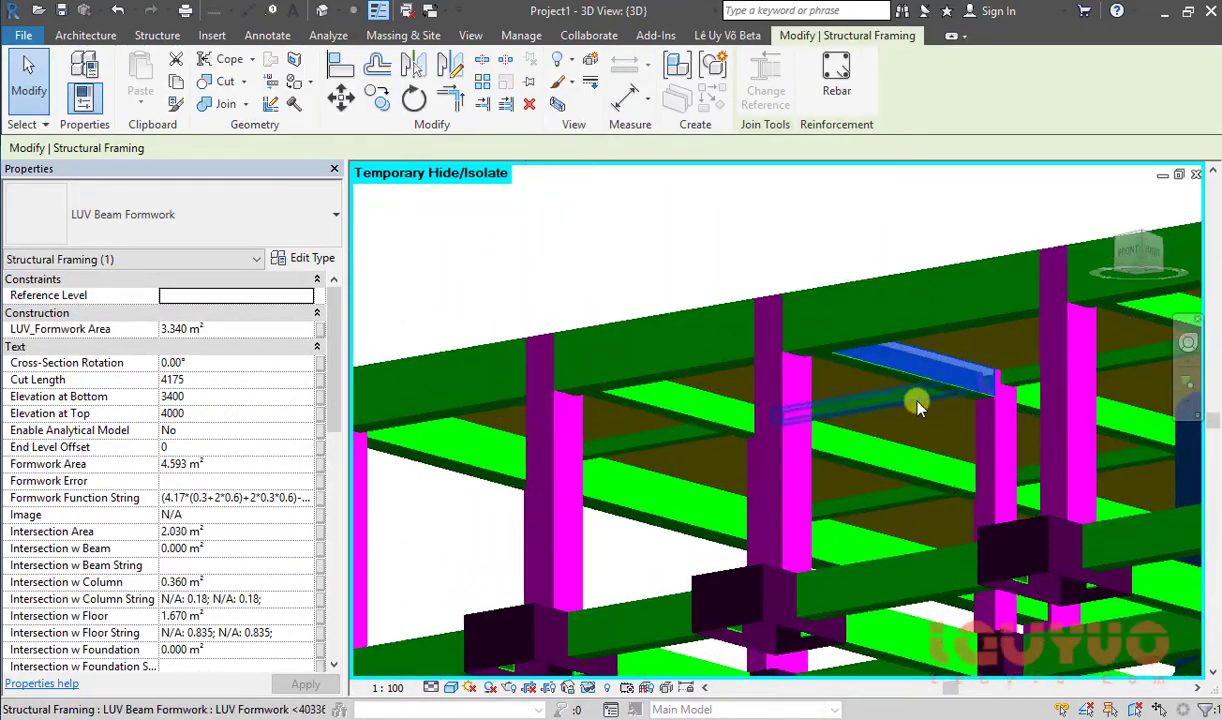
pyautogui.scroll(2, 918, 407)
pyautogui.scroll(1, 952, 382)
pyautogui.scroll(1, 963, 382)
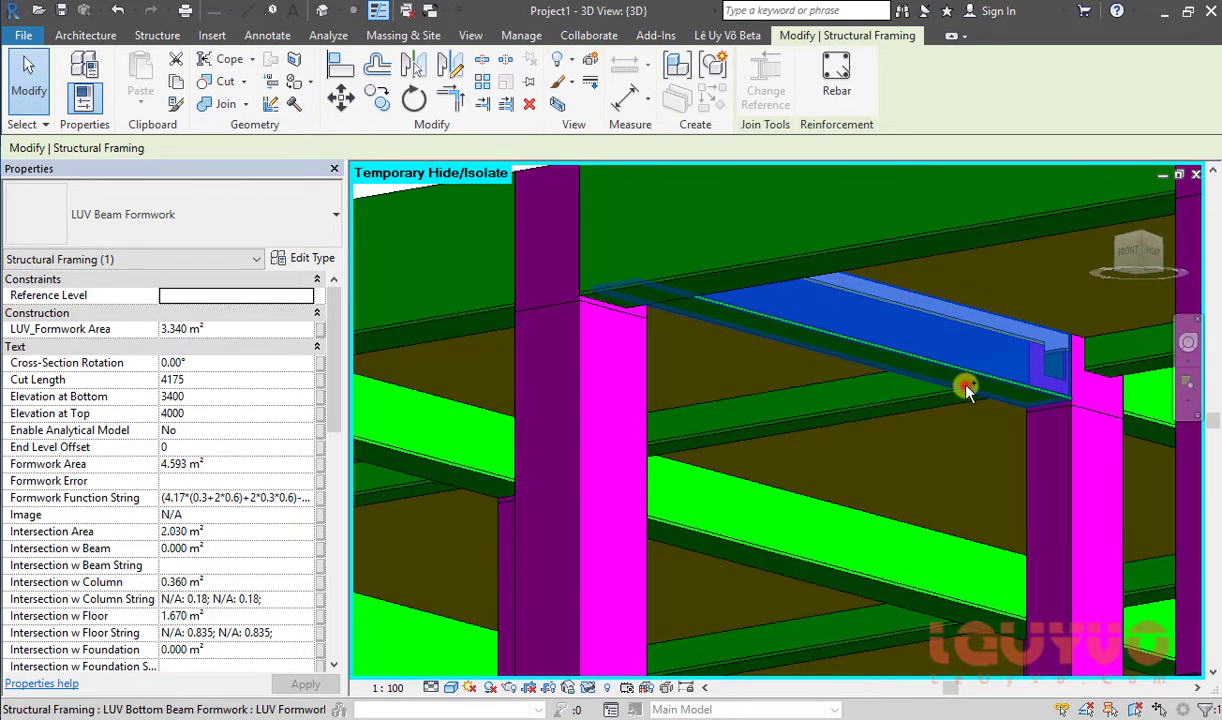
pyautogui.keyDown('ctrl'); pyautogui.click(966, 390); pyautogui.keyUp('ctrl')
pyautogui.moveTo(878, 281)
pyautogui.keyDown('shift'); pyautogui.mouseDown(button='middle')
pyautogui.moveTo(911, 450)
pyautogui.moveTo(897, 443)
pyautogui.mouseUp(button='middle'); pyautogui.keyUp('shift')
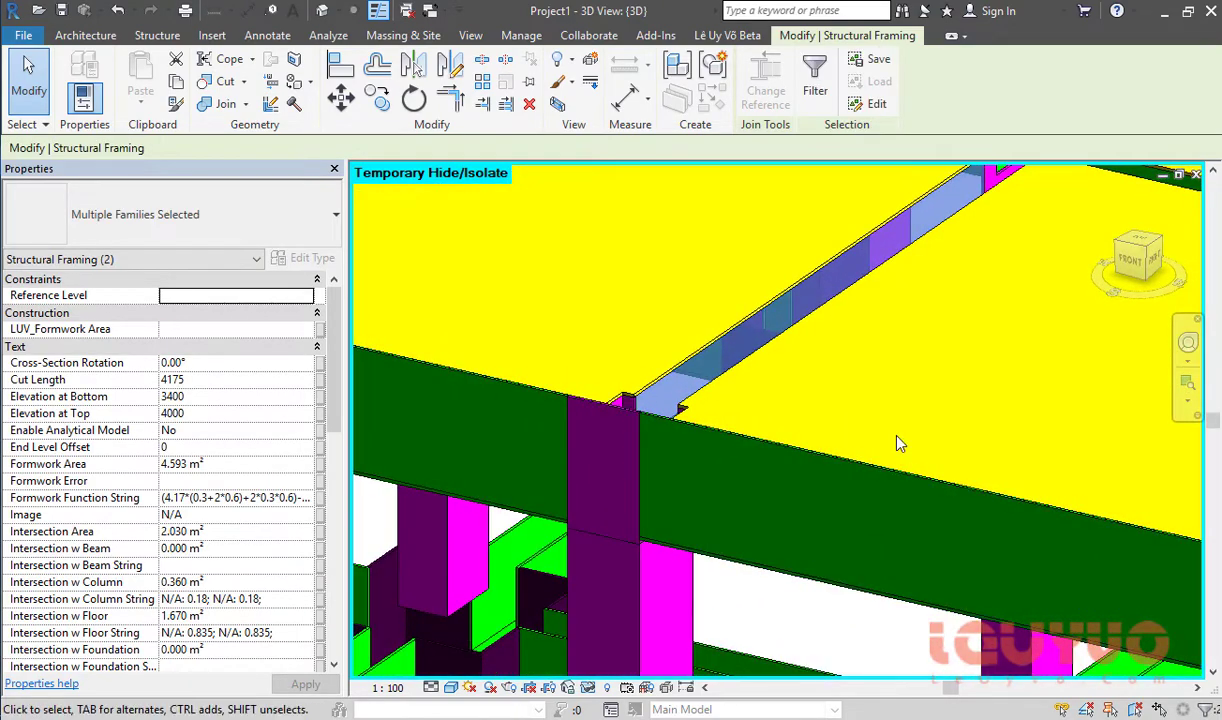
# Step: Fit the boxed beam in view and select its LUV Beam Formwork element
pyautogui.middleClick(878, 395)
pyautogui.click(1160, 502)
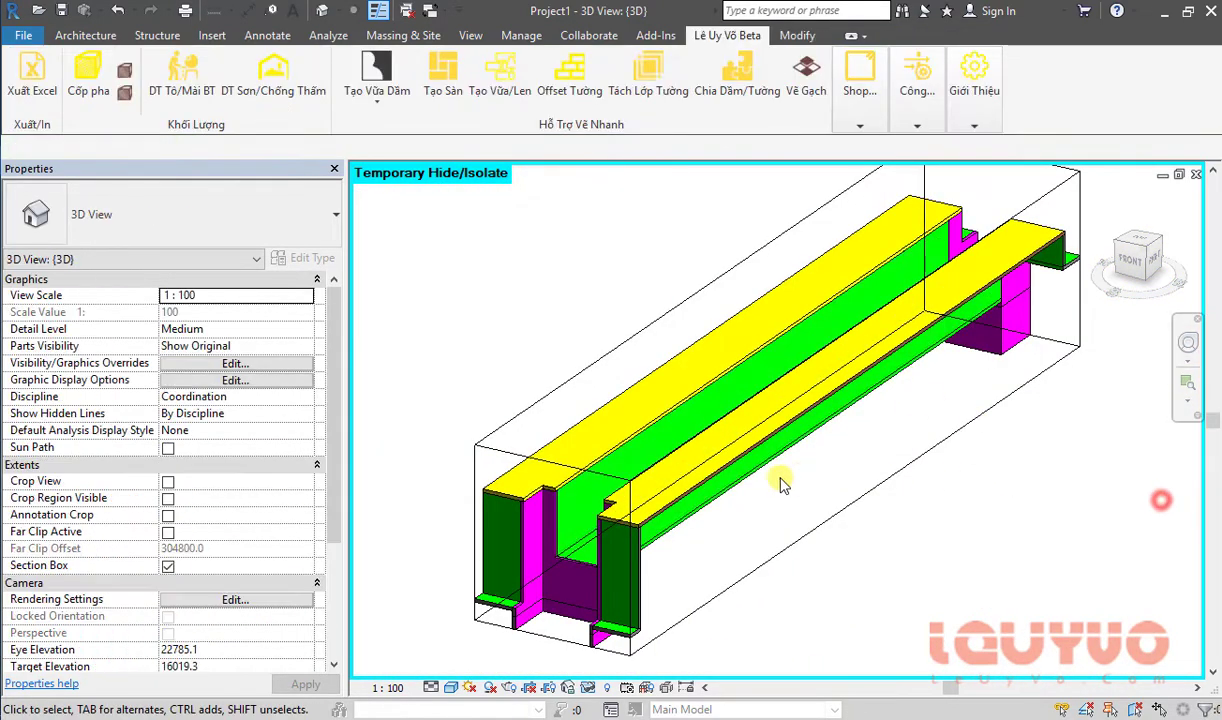
pyautogui.click(756, 471)
pyautogui.moveTo(1064, 573)
pyautogui.keyDown('shift'); pyautogui.mouseDown(button='middle')
pyautogui.moveTo(948, 588)
pyautogui.moveTo(886, 499)
pyautogui.moveTo(851, 363)
pyautogui.moveTo(930, 453)
pyautogui.moveTo(368, 408)
pyautogui.mouseUp(button='middle'); pyautogui.keyUp('shift')
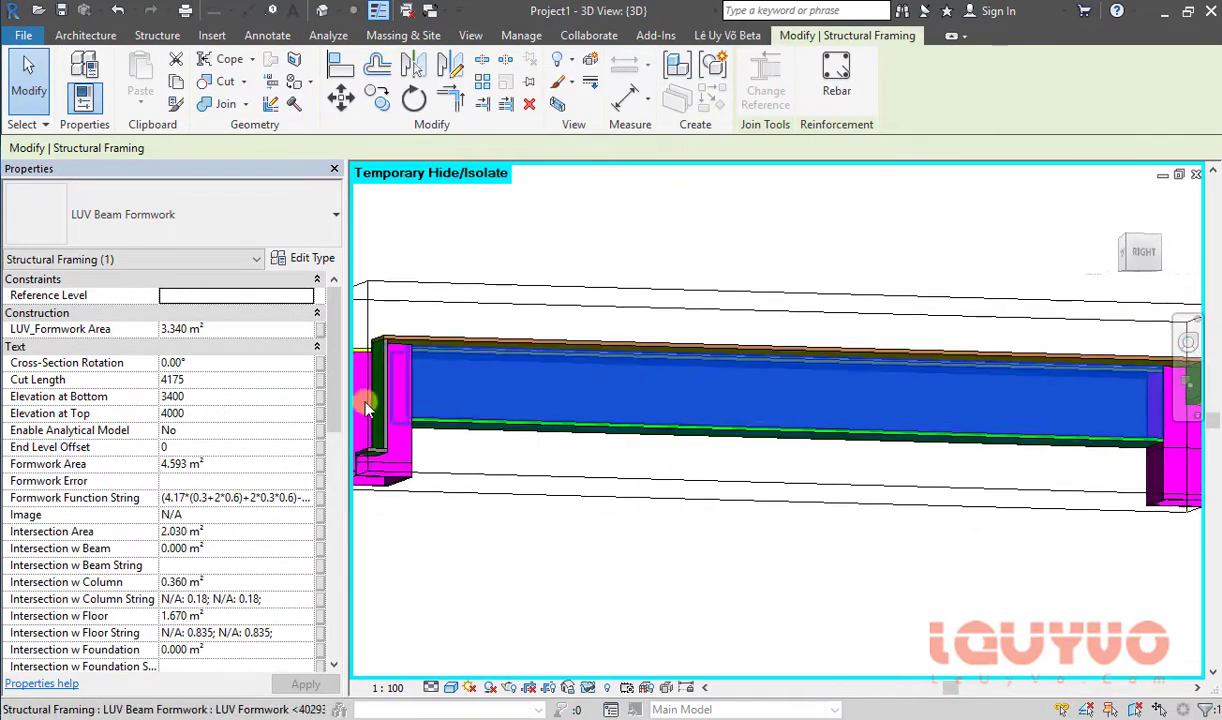
# Step: Select the bottom beam formwork strip and scroll through its properties
pyautogui.click(458, 427)
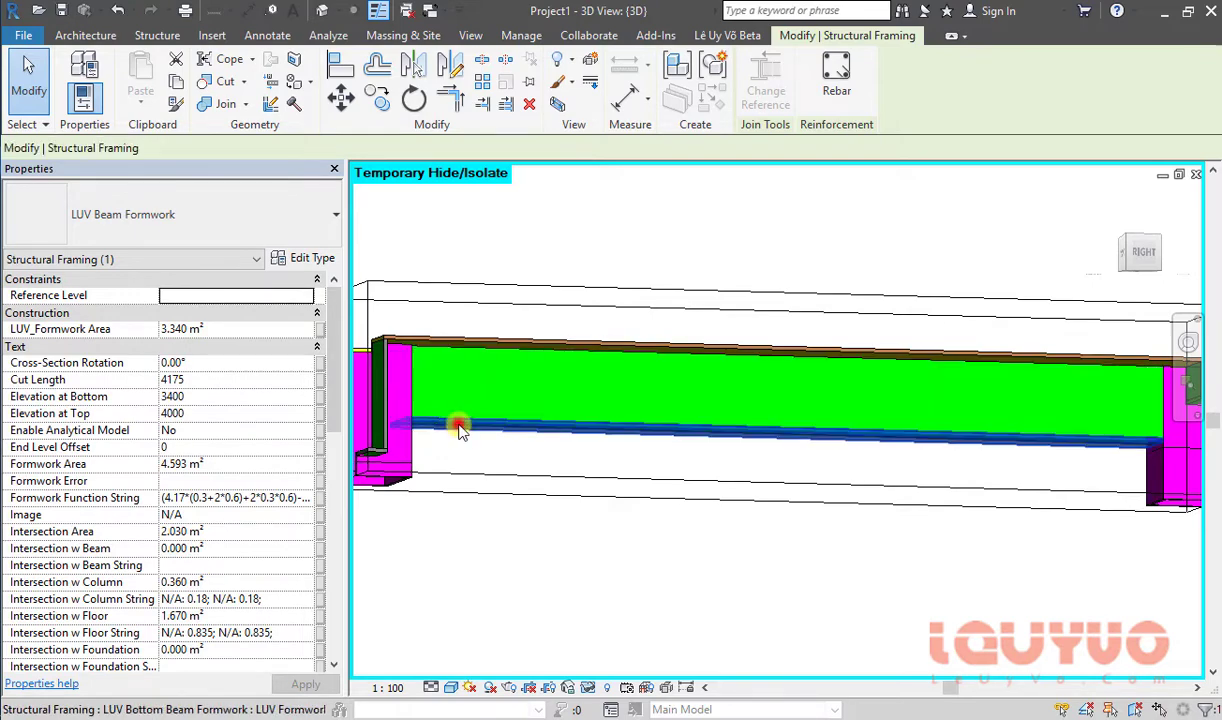
pyautogui.scroll(-5, 658, 445)
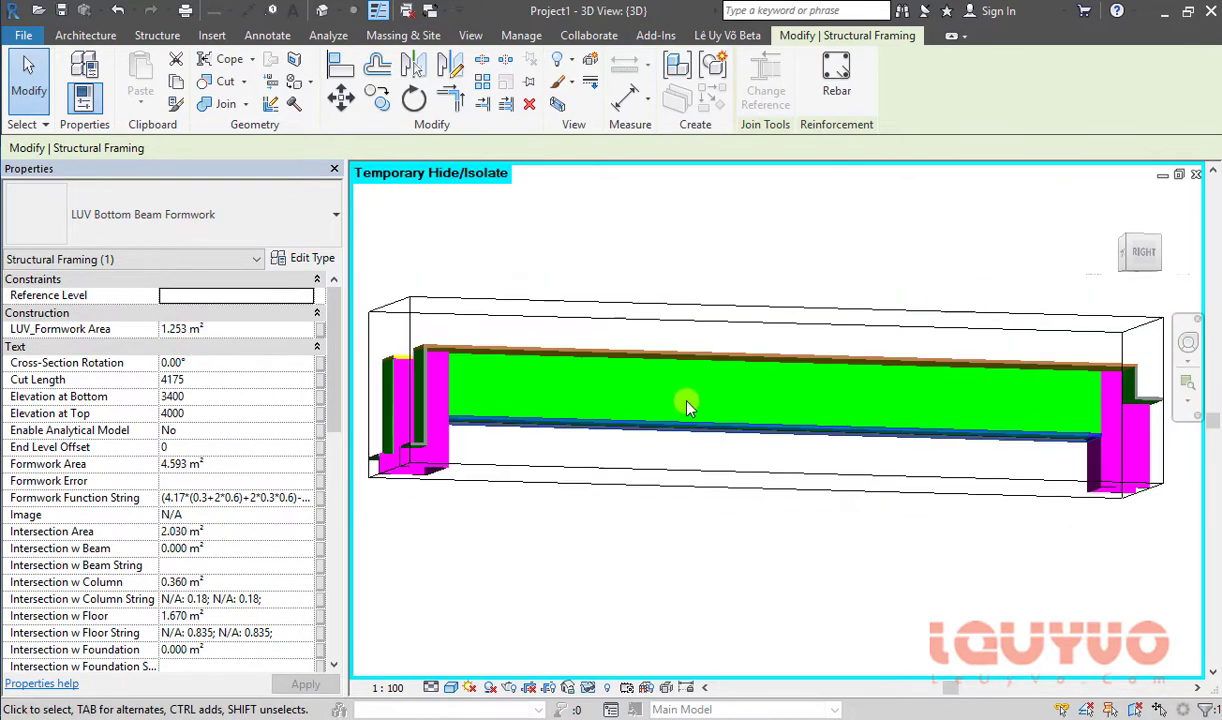
pyautogui.keyDown('shift'); pyautogui.moveTo(658, 445); pyautogui.dragTo(377, 527, button='middle'); pyautogui.keyUp('shift')
pyautogui.scroll(-4, 213, 540)
pyautogui.scroll(-4, 213, 540)
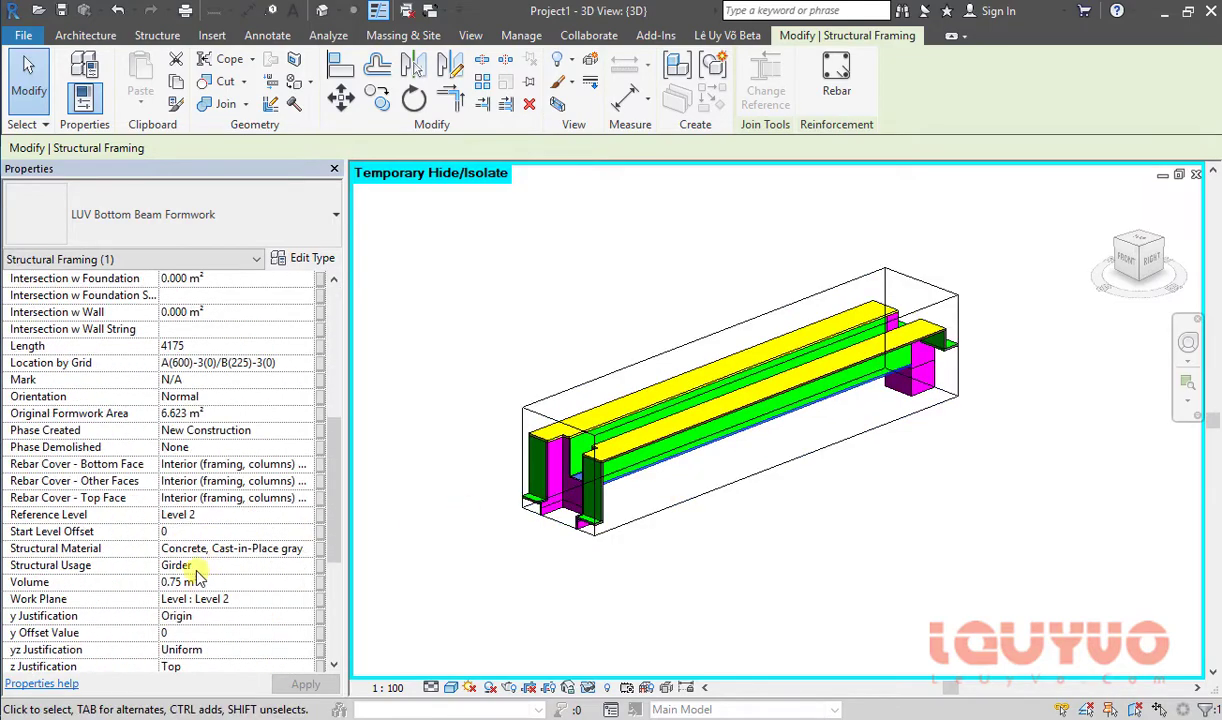
pyautogui.scroll(-5, 218, 560)
pyautogui.scroll(7, 176, 568)
pyautogui.scroll(5, 185, 470)
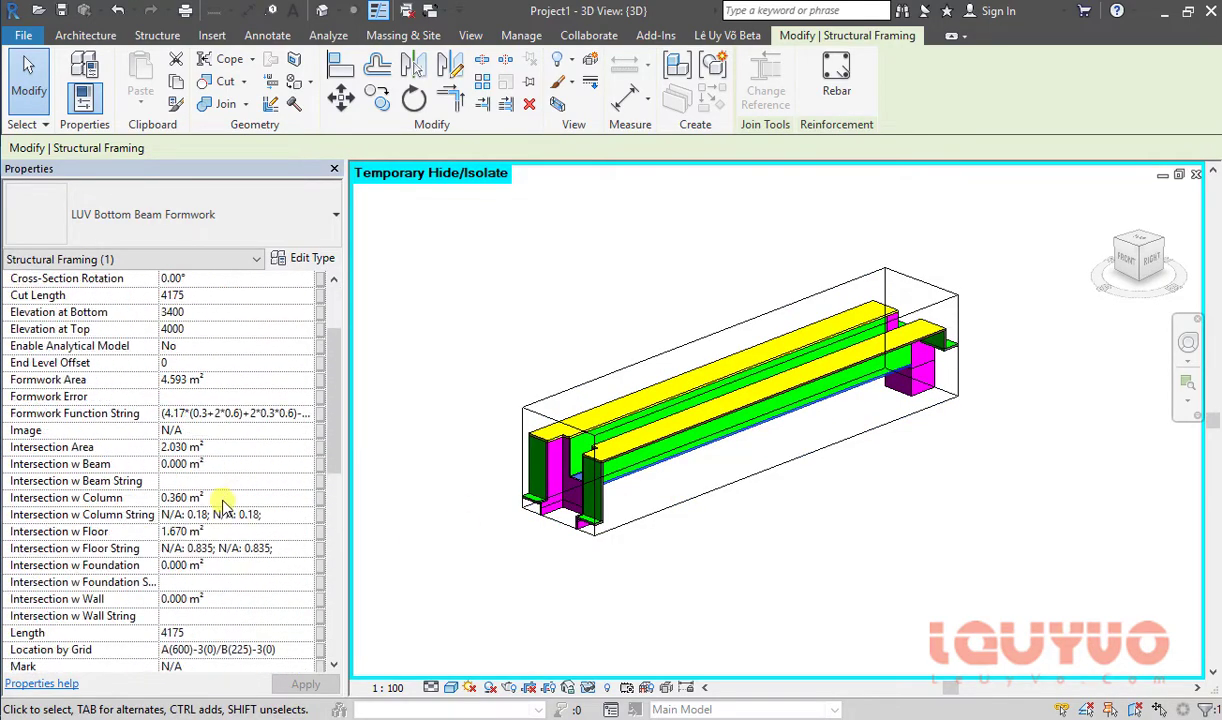
pyautogui.scroll(1, 198, 380)
pyautogui.scroll(-6, 250, 380)
pyautogui.scroll(-5, 325, 430)
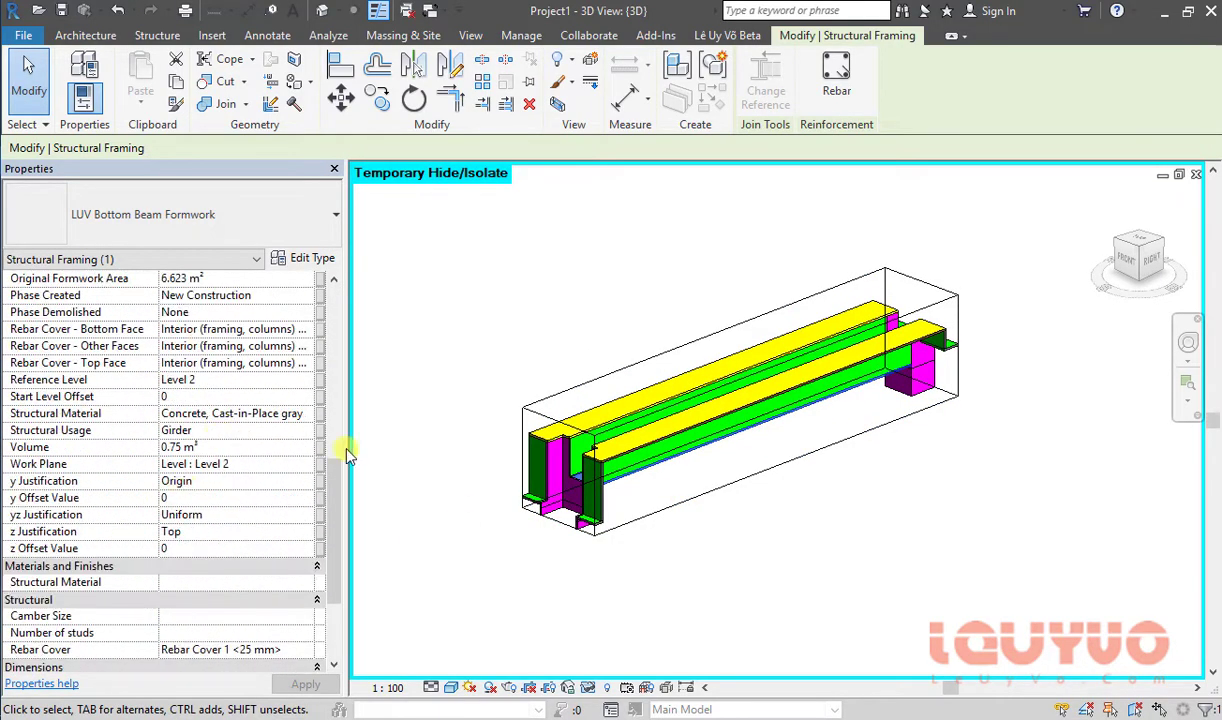
pyautogui.scroll(-4, 200, 400)
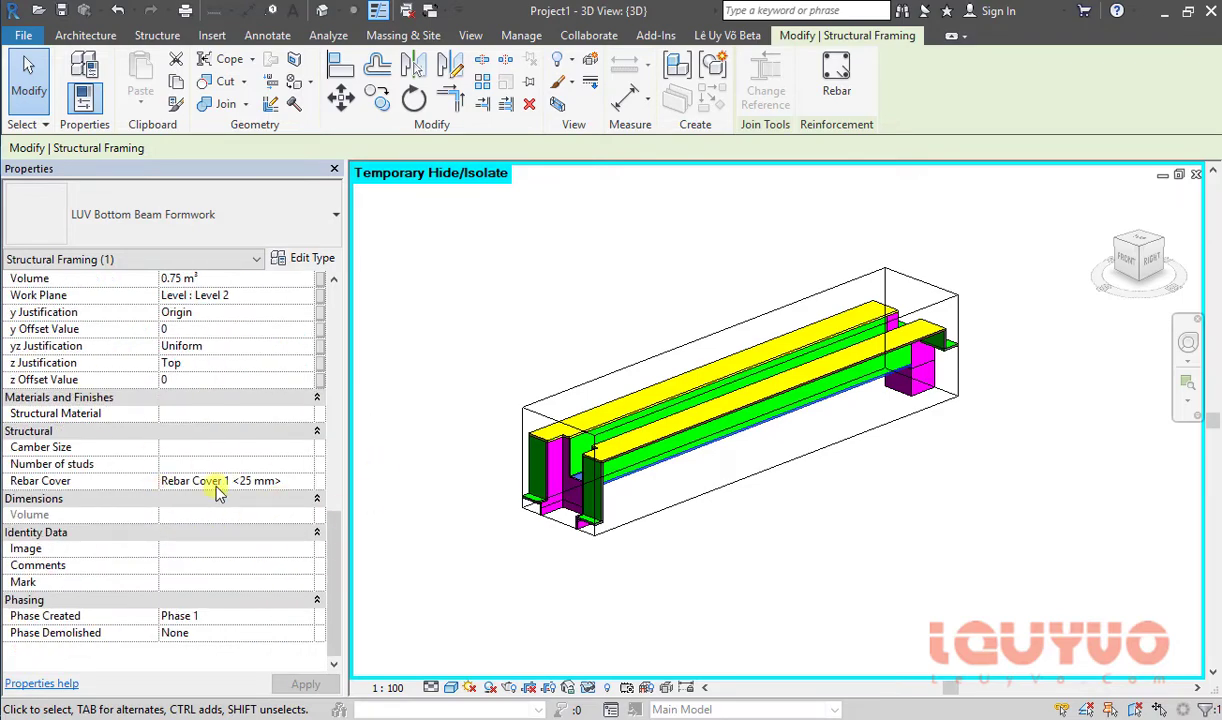
pyautogui.scroll(5, 220, 492)
pyautogui.scroll(4, 235, 487)
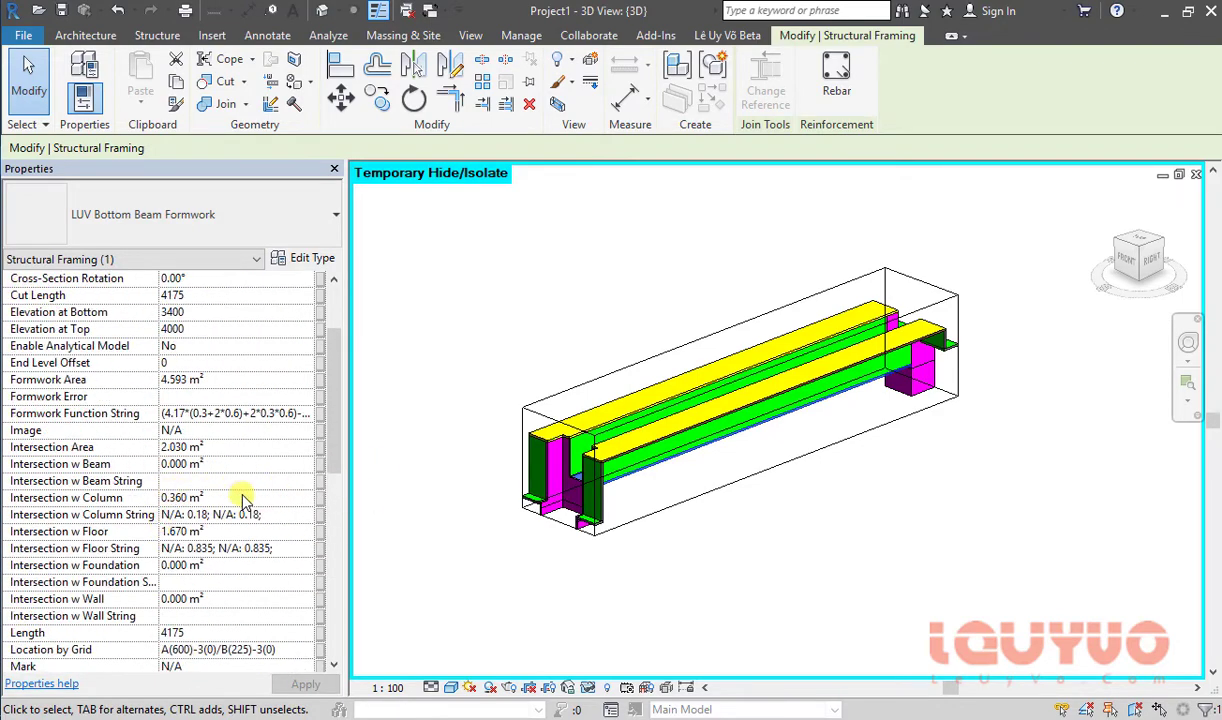
pyautogui.scroll(3, 223, 453)
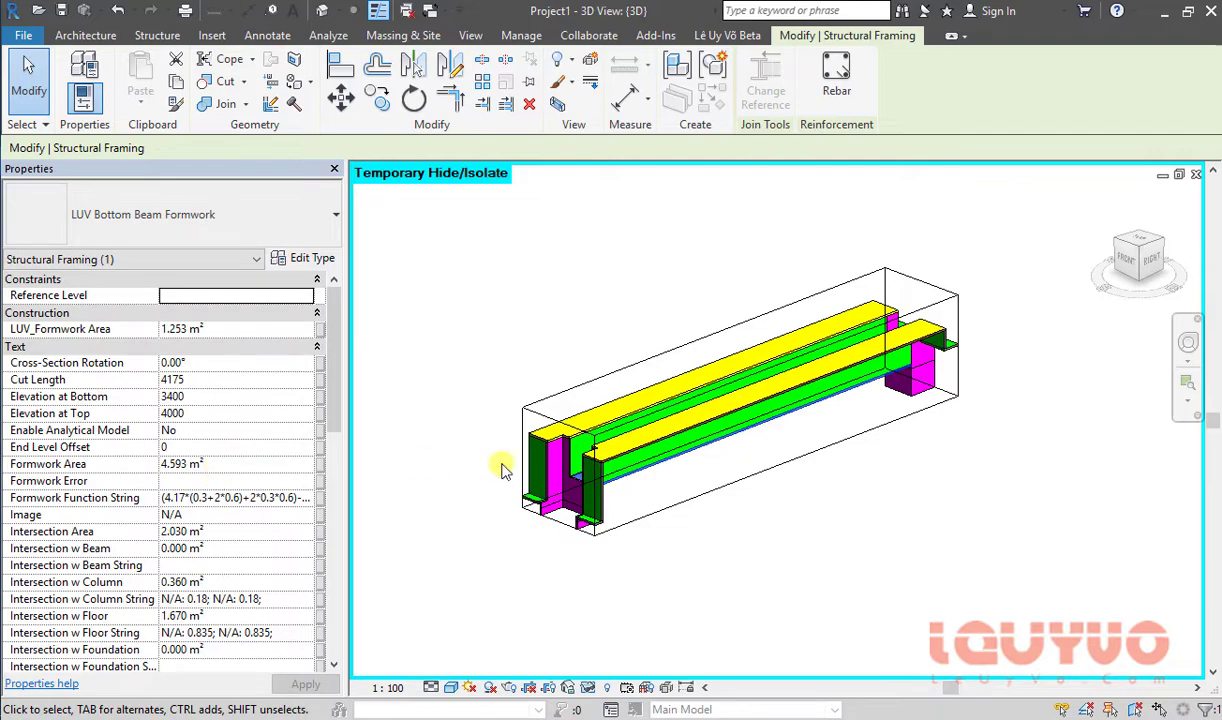
pyautogui.scroll(-3, 709, 436)
# Step: Clear the selection and reselect the LUV Beam Formwork element
pyautogui.click(951, 477)
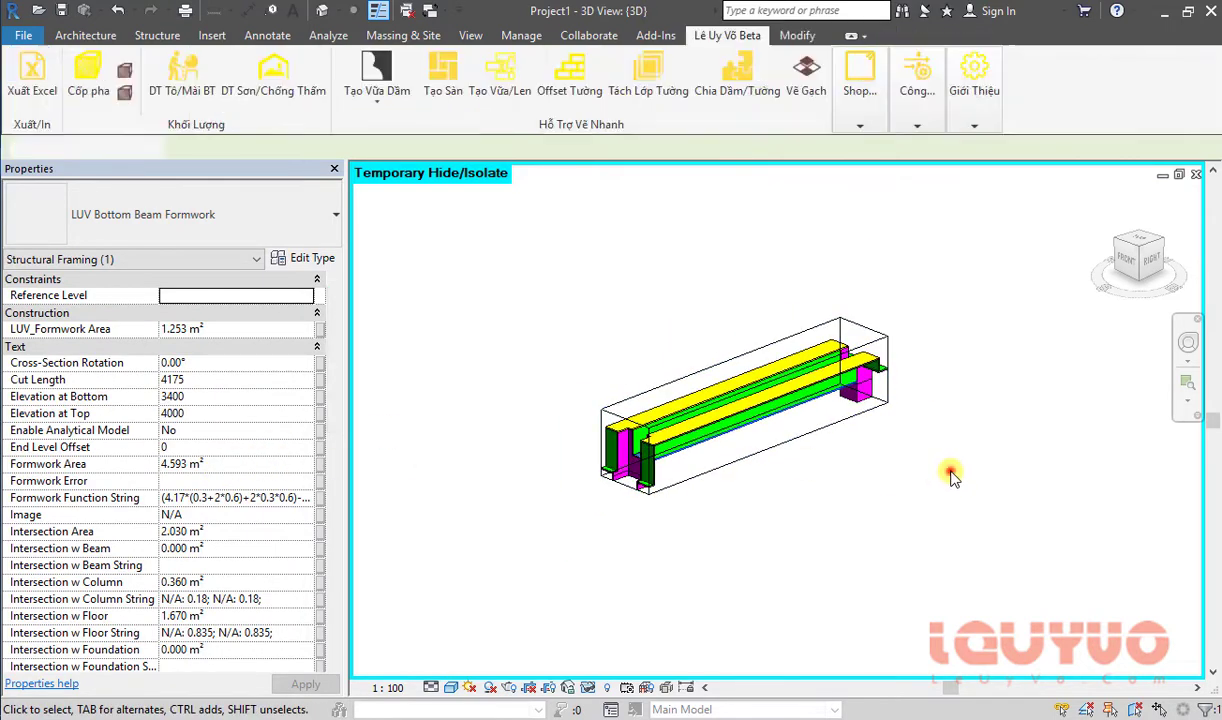
pyautogui.scroll(1, 666, 458)
pyautogui.scroll(2, 688, 458)
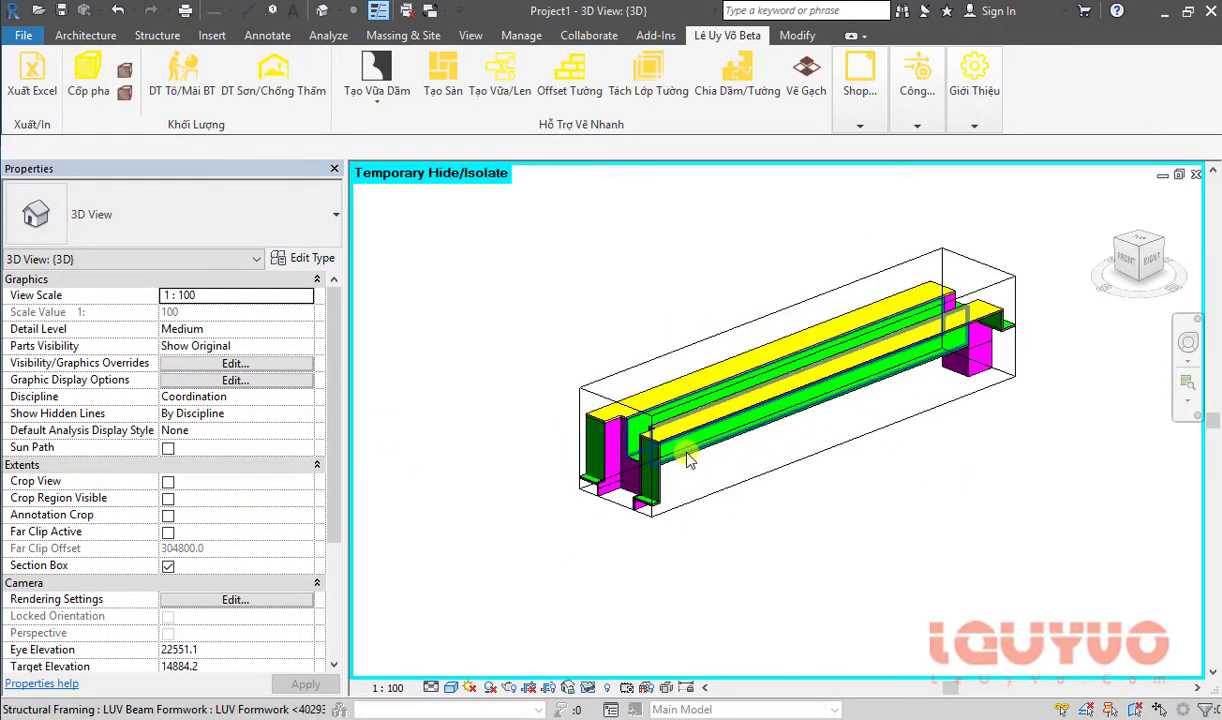
pyautogui.click(688, 458)
# Step: Review the LUV Beam Formwork type properties and close them without changes
pyautogui.moveTo(761, 472)
pyautogui.keyDown('shift'); pyautogui.mouseDown(button='middle')
pyautogui.moveTo(643, 500)
pyautogui.moveTo(361, 345)
pyautogui.mouseUp(button='middle'); pyautogui.keyUp('shift')
pyautogui.click(305, 261)
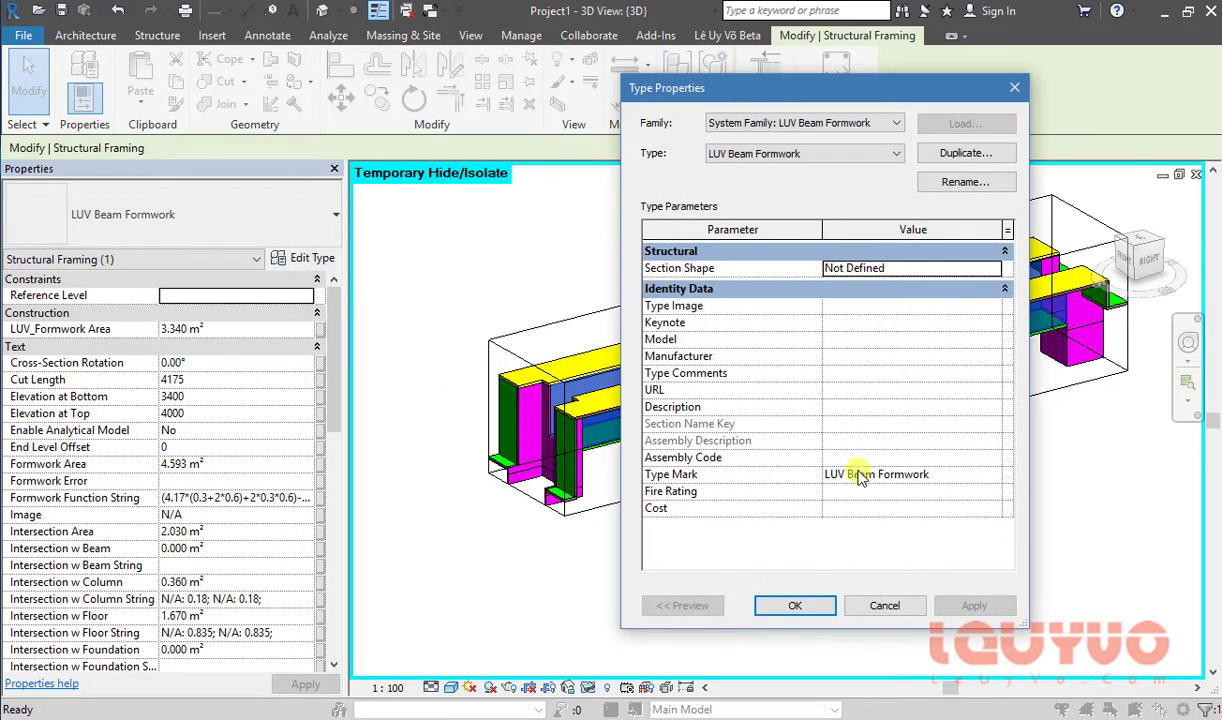
pyautogui.click(884, 605)
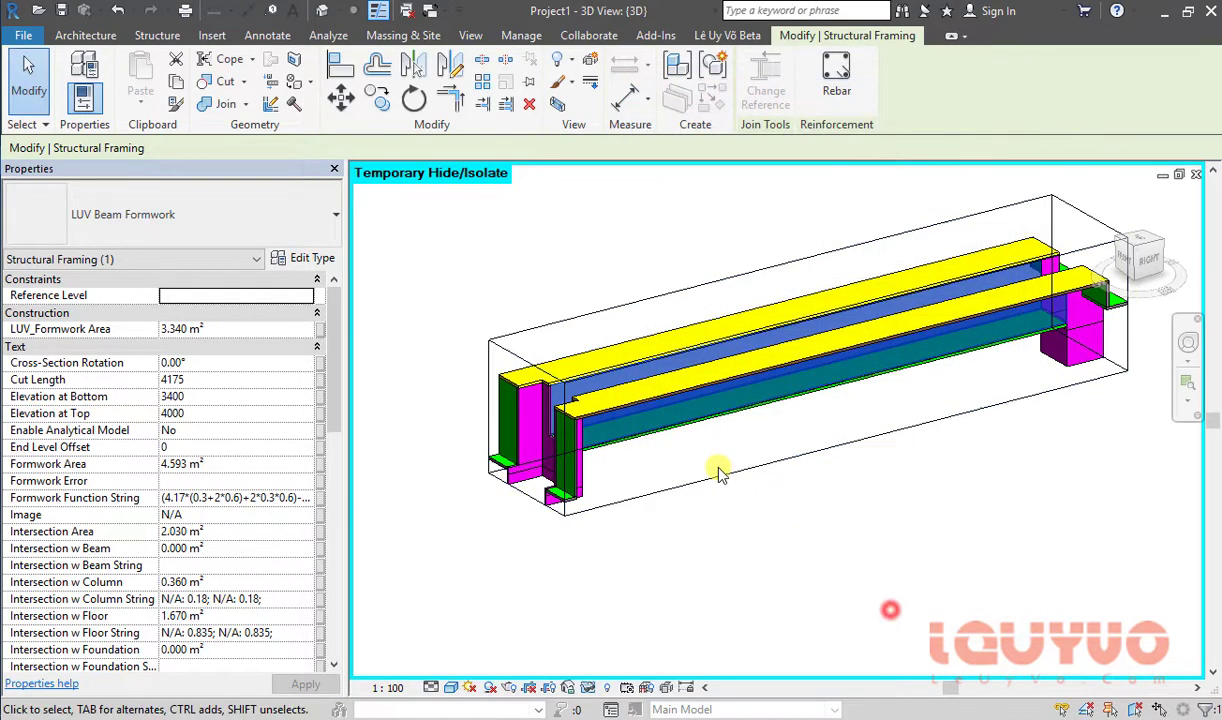
# Step: Review the green LUV Bottom Beam Formwork type properties, then select the top column formwork
pyautogui.keyDown('shift'); pyautogui.moveTo(712, 469); pyautogui.dragTo(597, 374, button='middle'); pyautogui.keyUp('shift')
pyautogui.click(598, 376)
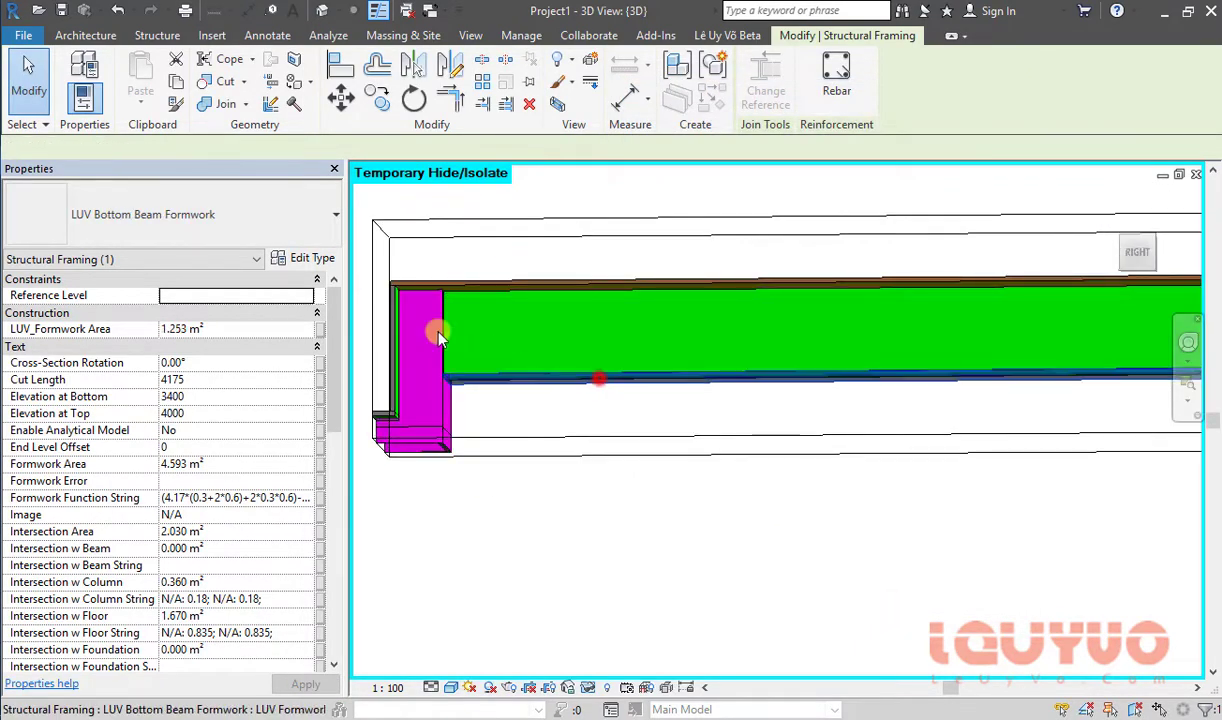
pyautogui.click(282, 258)
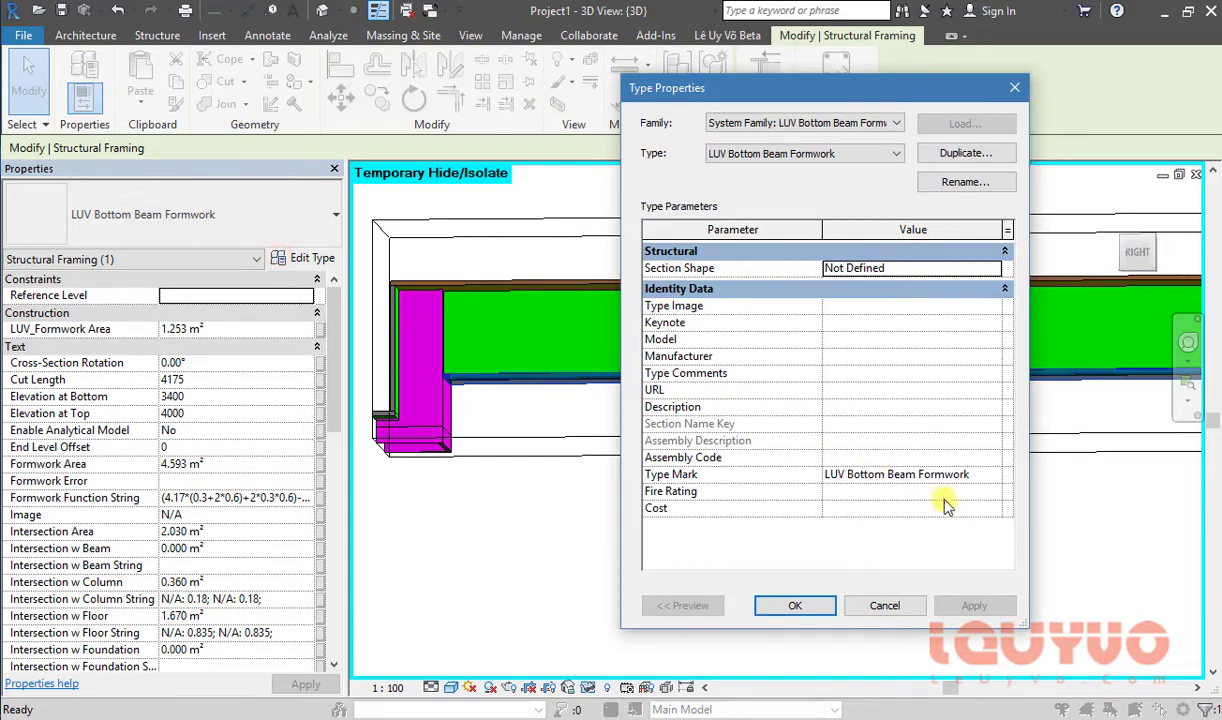
pyautogui.click(884, 605)
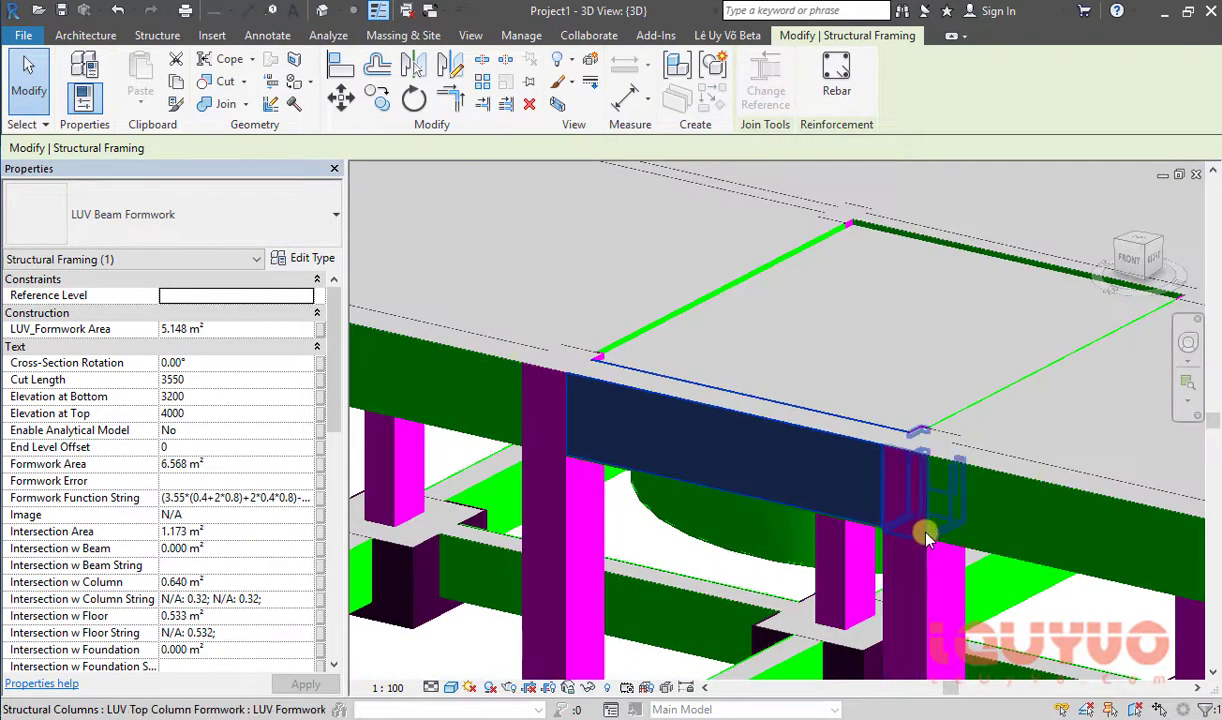
pyautogui.click(927, 538)
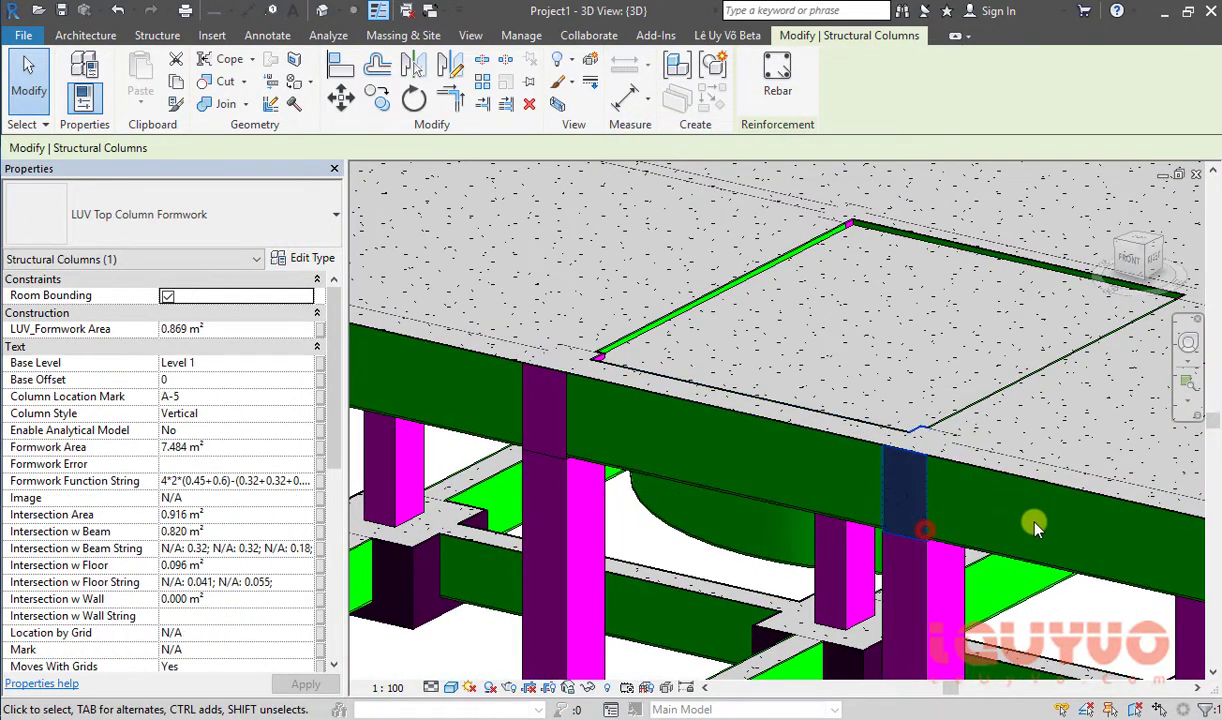
# Step: Reframe the view and review the top column formwork's type properties
pyautogui.moveTo(1031, 521); pyautogui.dragTo(859, 507, button='middle')
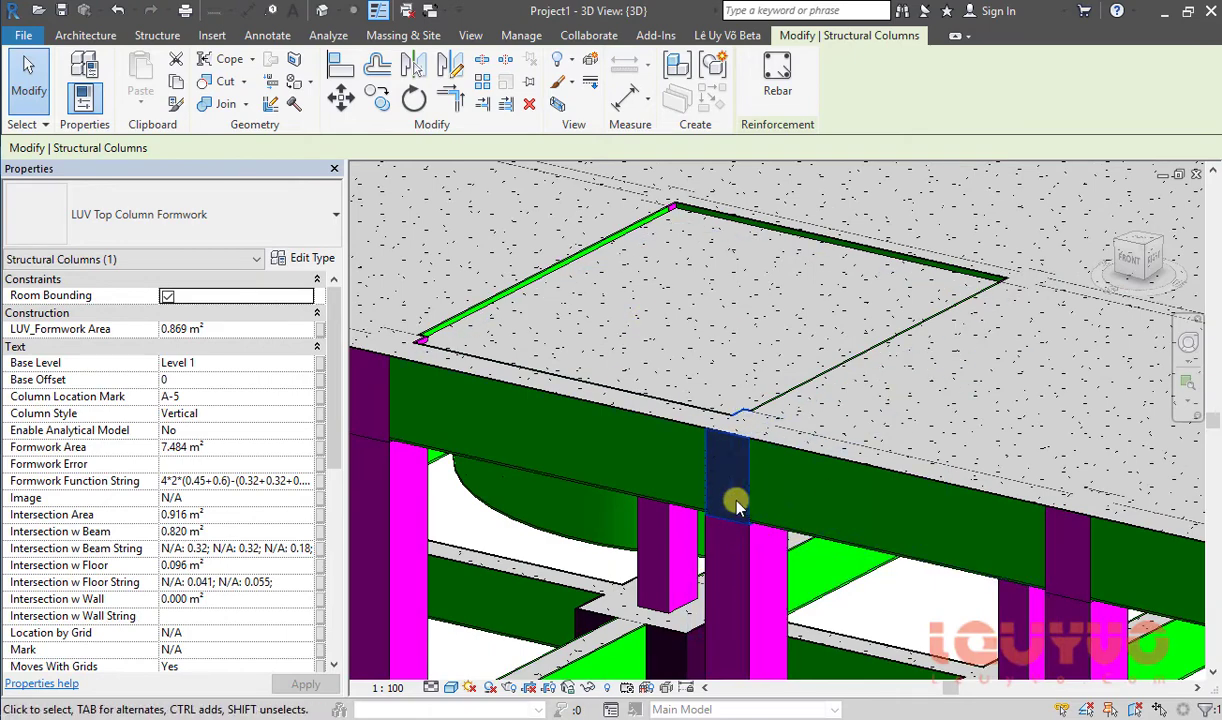
pyautogui.scroll(2, 740, 500)
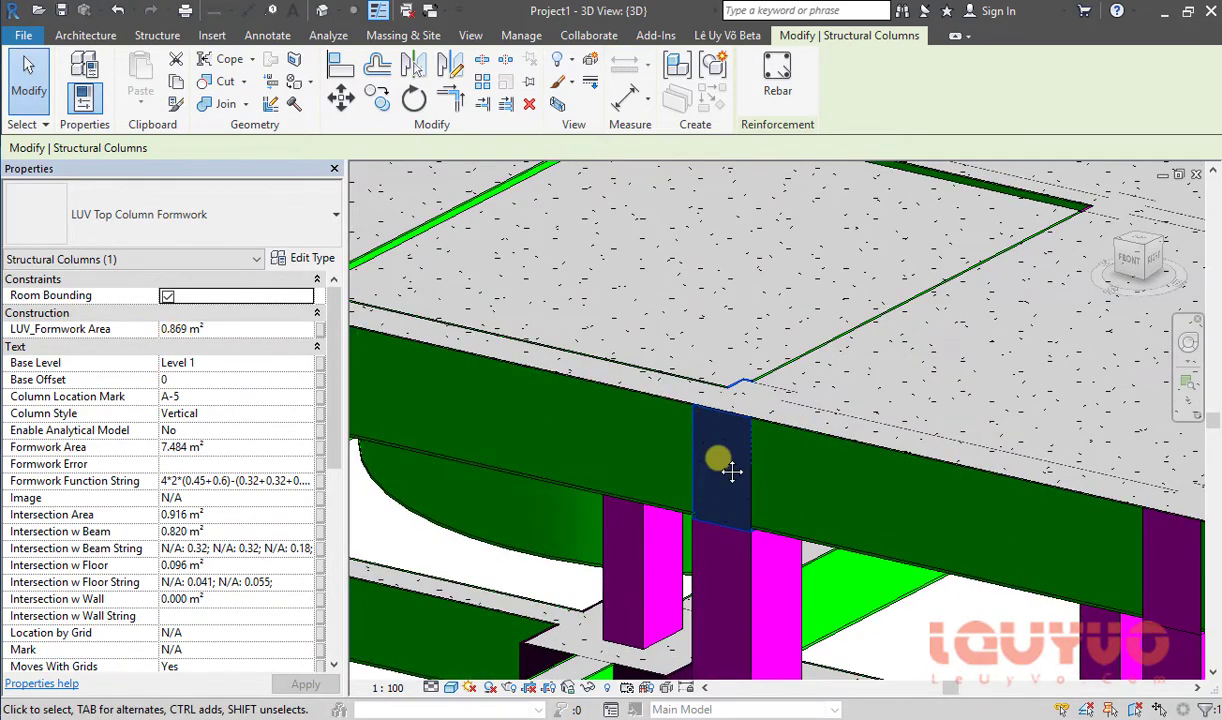
pyautogui.moveTo(730, 472); pyautogui.dragTo(1020, 510, button='middle')
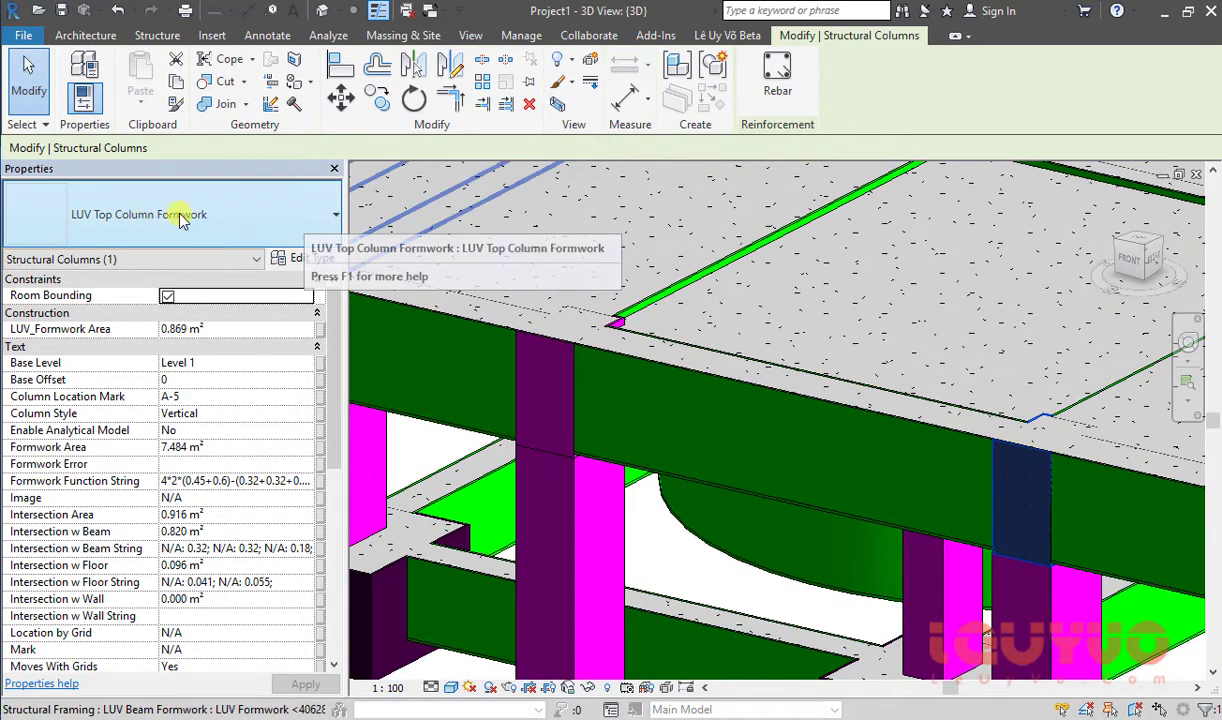
pyautogui.click(286, 256)
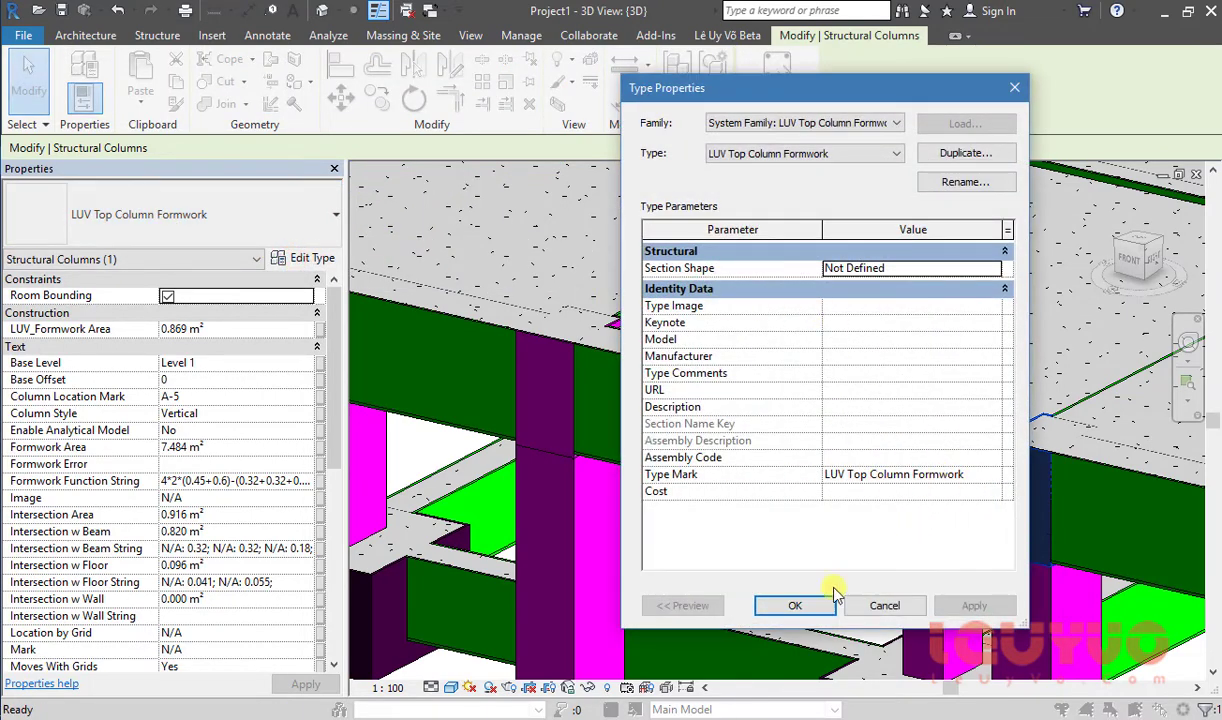
pyautogui.click(852, 605)
# Step: Select the A-4 column formwork and scroll through its properties
pyautogui.click(577, 516)
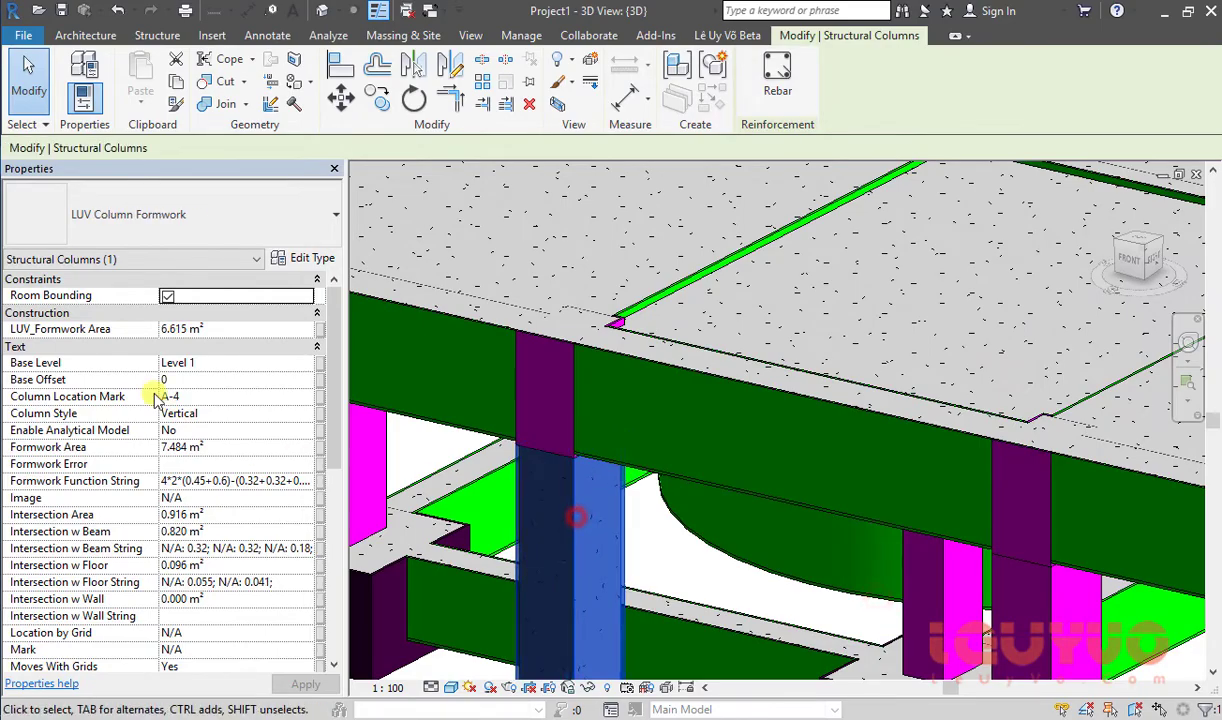
pyautogui.scroll(-2, 649, 455)
pyautogui.scroll(-3, 540, 341)
pyautogui.scroll(-2, 843, 493)
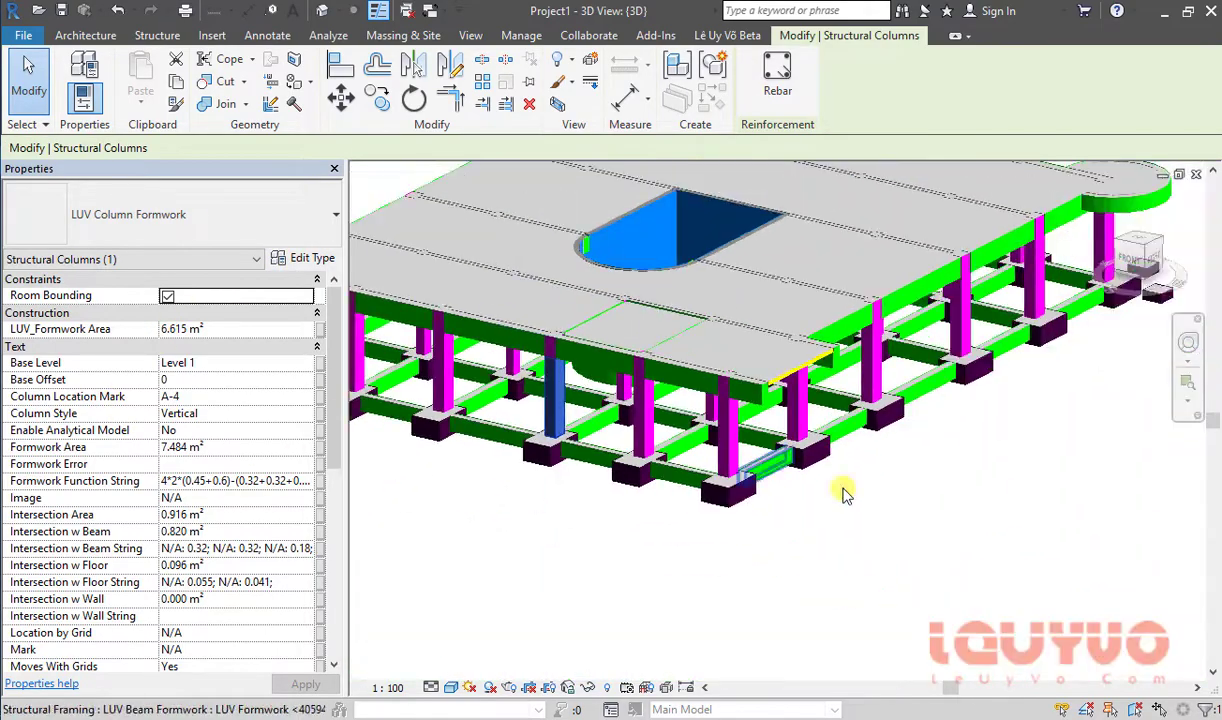
pyautogui.click(843, 493)
# Step: View the model from below and inspect a bottom beam formwork under the framing
pyautogui.scroll(3, 775, 485)
pyautogui.moveTo(750, 485)
pyautogui.keyDown('shift'); pyautogui.mouseDown(button='middle')
pyautogui.moveTo(698, 390)
pyautogui.moveTo(570, 512)
pyautogui.mouseUp(button='middle'); pyautogui.keyUp('shift')
pyautogui.scroll(2, 570, 512)
pyautogui.scroll(2, 590, 515)
pyautogui.scroll(2, 620, 532)
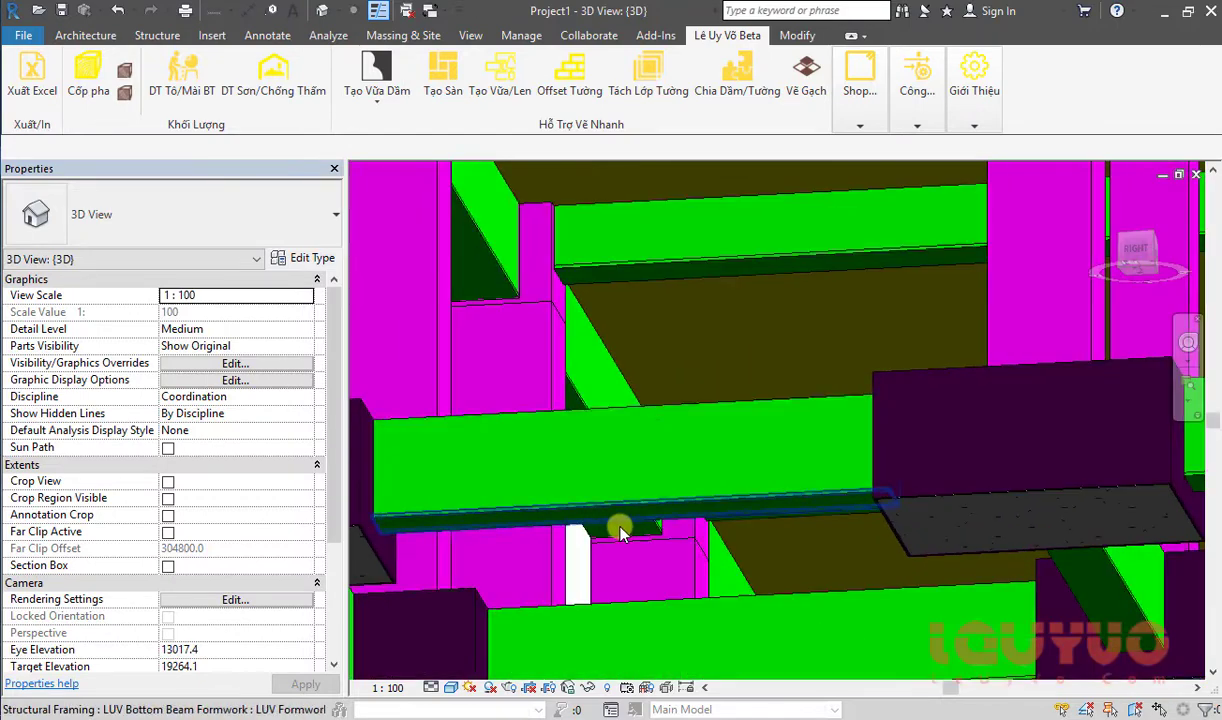
pyautogui.scroll(2, 690, 500)
pyautogui.moveTo(682, 431)
pyautogui.mouseDown(button='middle')
pyautogui.moveTo(828, 632)
pyautogui.moveTo(713, 369)
pyautogui.mouseUp(button='middle')
pyautogui.click(727, 318)
pyautogui.scroll(-2, 745, 350)
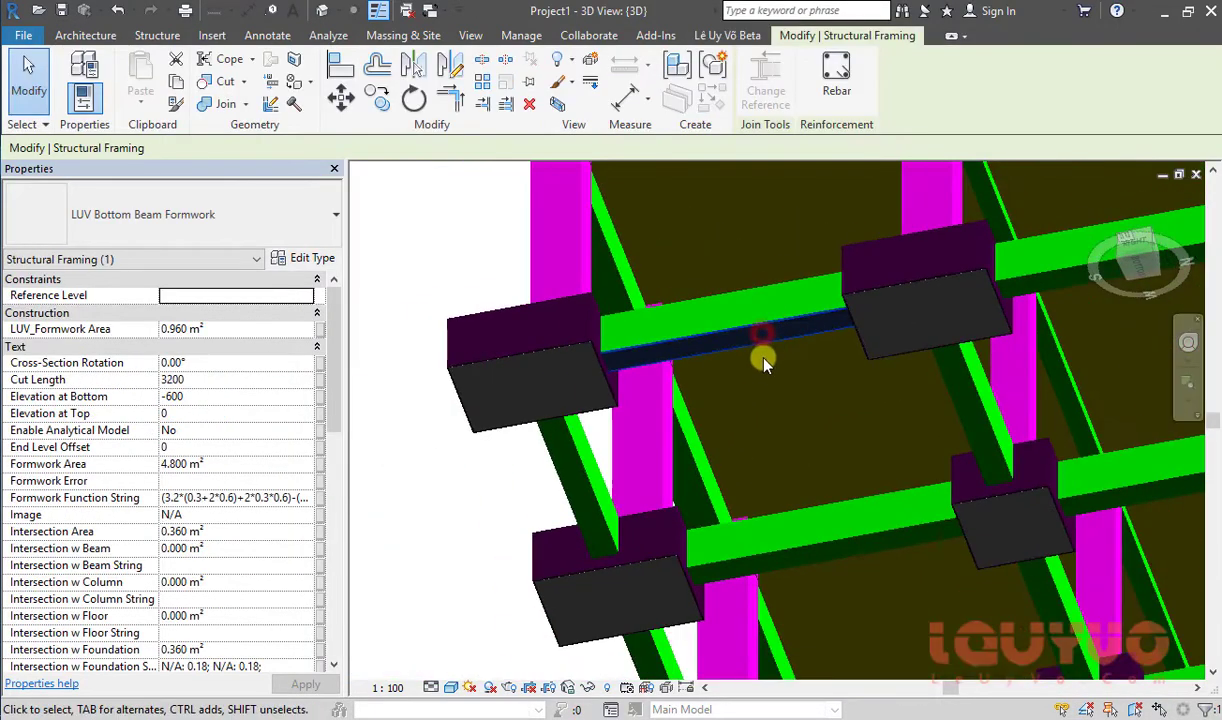
pyautogui.click(408, 480)
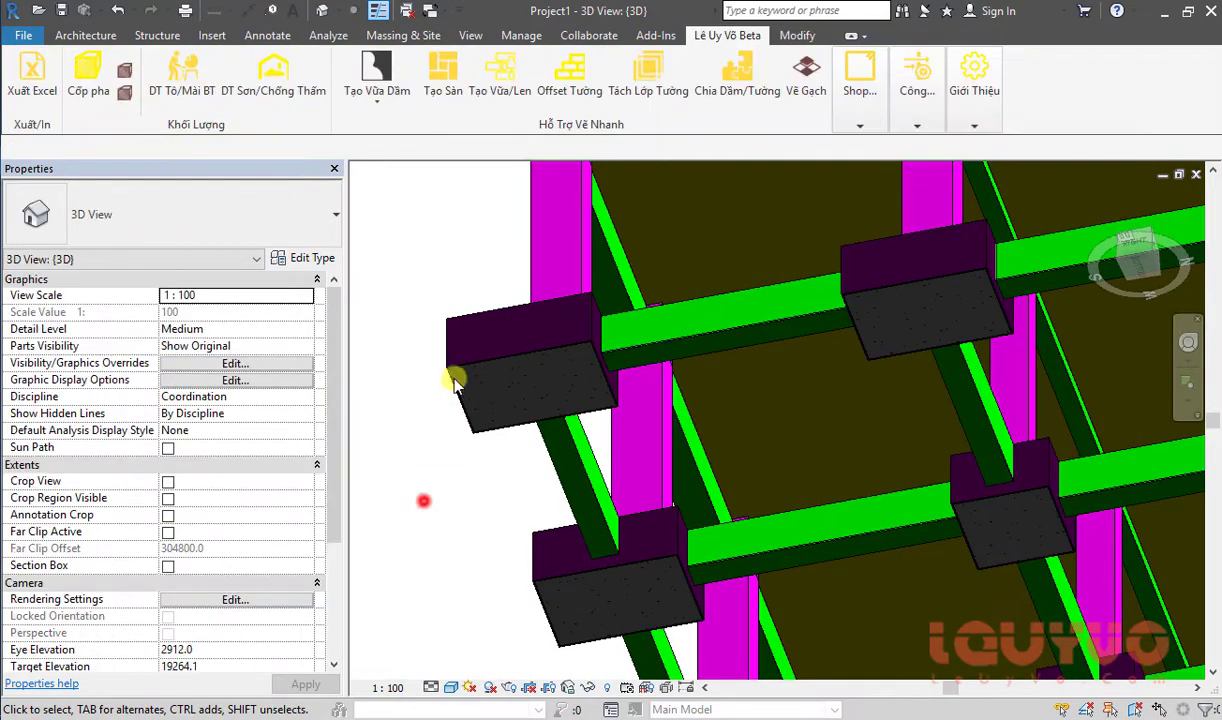
pyautogui.click(128, 70)
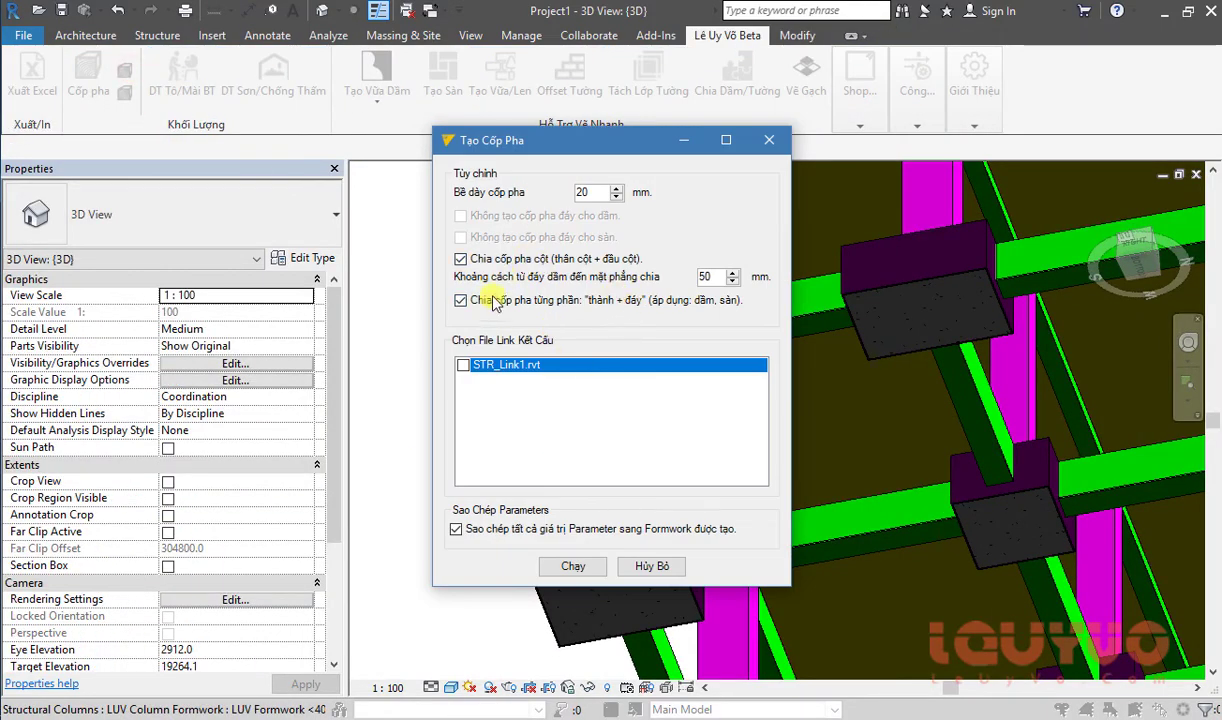
pyautogui.click(490, 304)
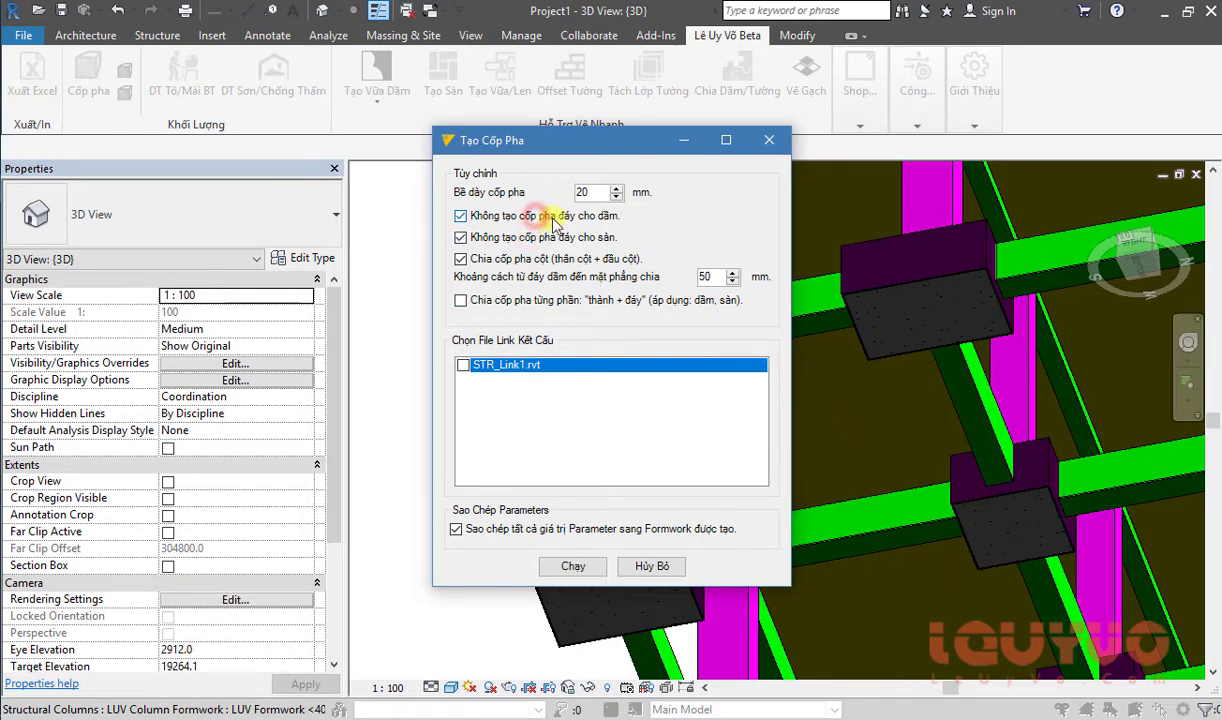
pyautogui.click(565, 240)
pyautogui.click(567, 237)
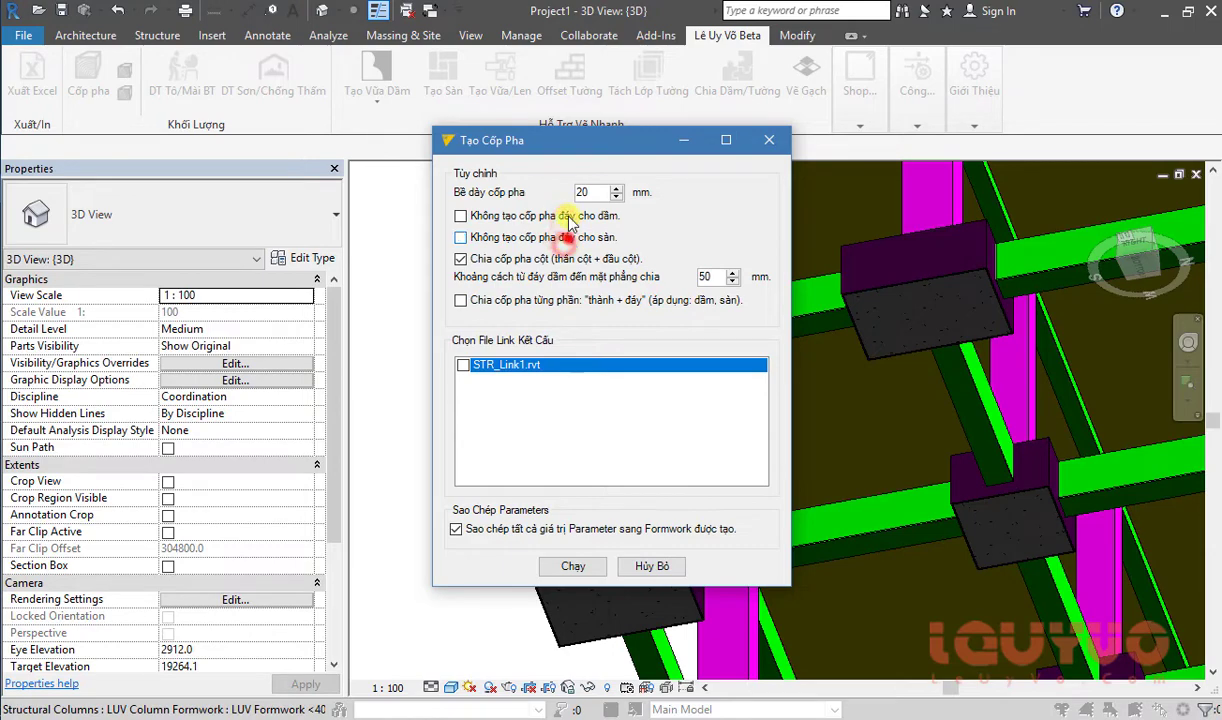
pyautogui.click(578, 216)
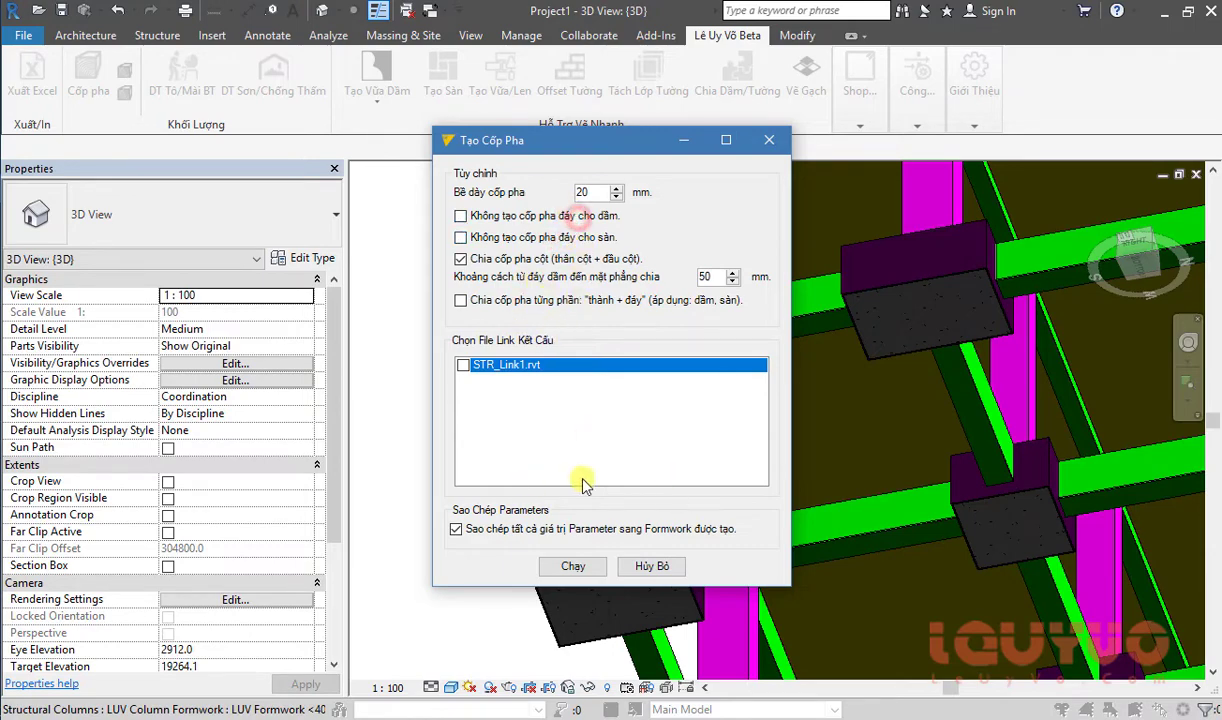
# Step: Cancel formwork creation and close in on the small formwork box's dark blue wall
pyautogui.click(651, 566)
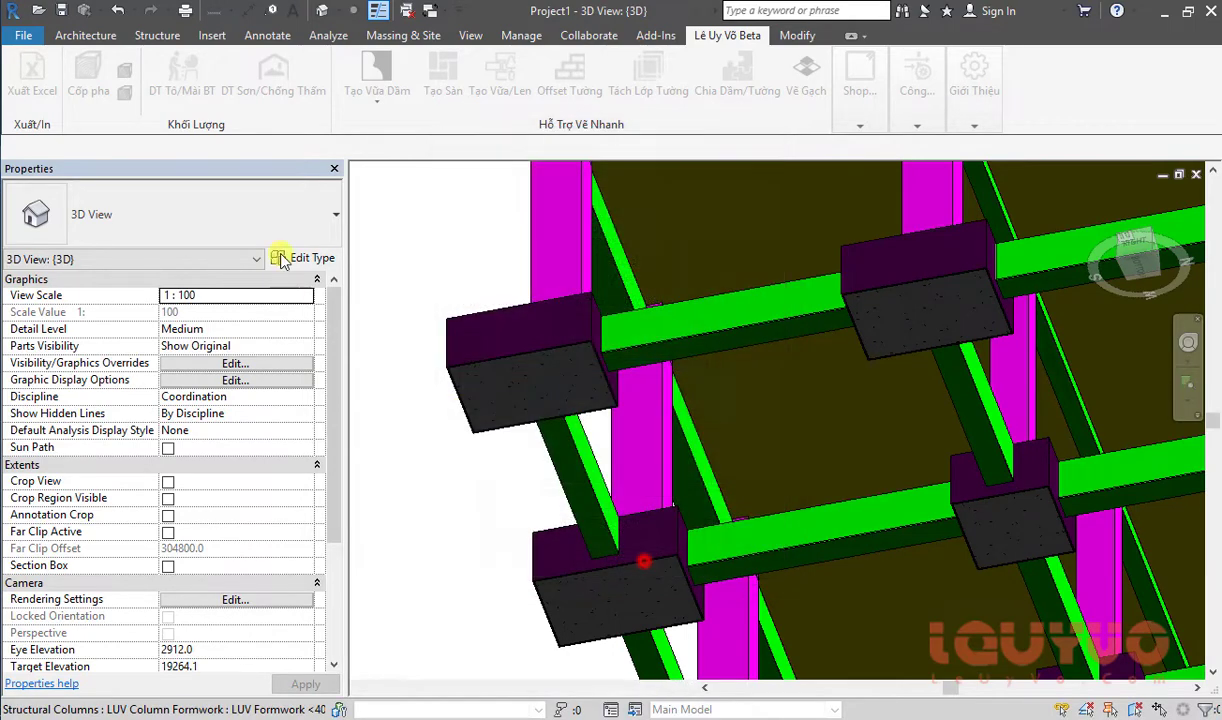
pyautogui.scroll(-3, 627, 363)
pyautogui.scroll(-2, 605, 354)
pyautogui.moveTo(611, 240)
pyautogui.keyDown('shift'); pyautogui.mouseDown(button='middle')
pyautogui.moveTo(675, 483)
pyautogui.moveTo(783, 586)
pyautogui.mouseUp(button='middle'); pyautogui.keyUp('shift')
pyautogui.scroll(2, 971, 475)
pyautogui.moveTo(971, 475); pyautogui.dragTo(518, 499, button='middle')
pyautogui.scroll(2, 916, 537)
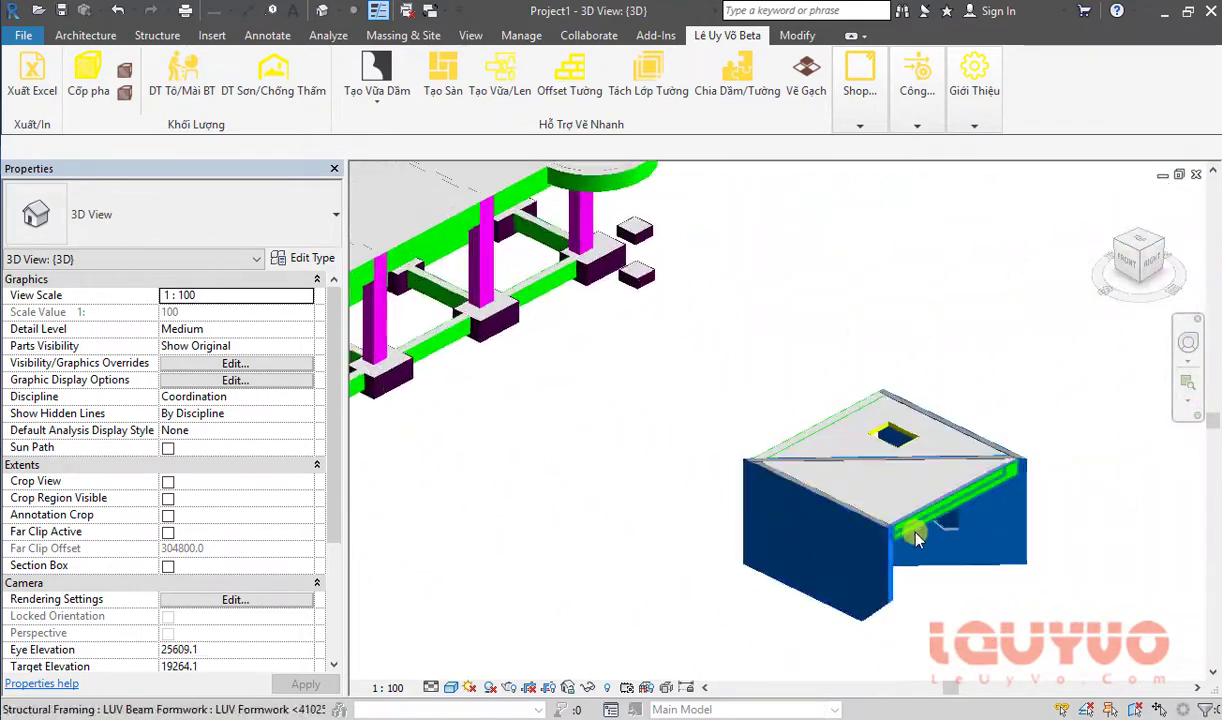
pyautogui.moveTo(916, 537)
pyautogui.keyDown('shift'); pyautogui.mouseDown(button='middle')
pyautogui.moveTo(922, 469)
pyautogui.moveTo(832, 505)
pyautogui.moveTo(552, 453)
pyautogui.mouseUp(button='middle'); pyautogui.keyUp('shift')
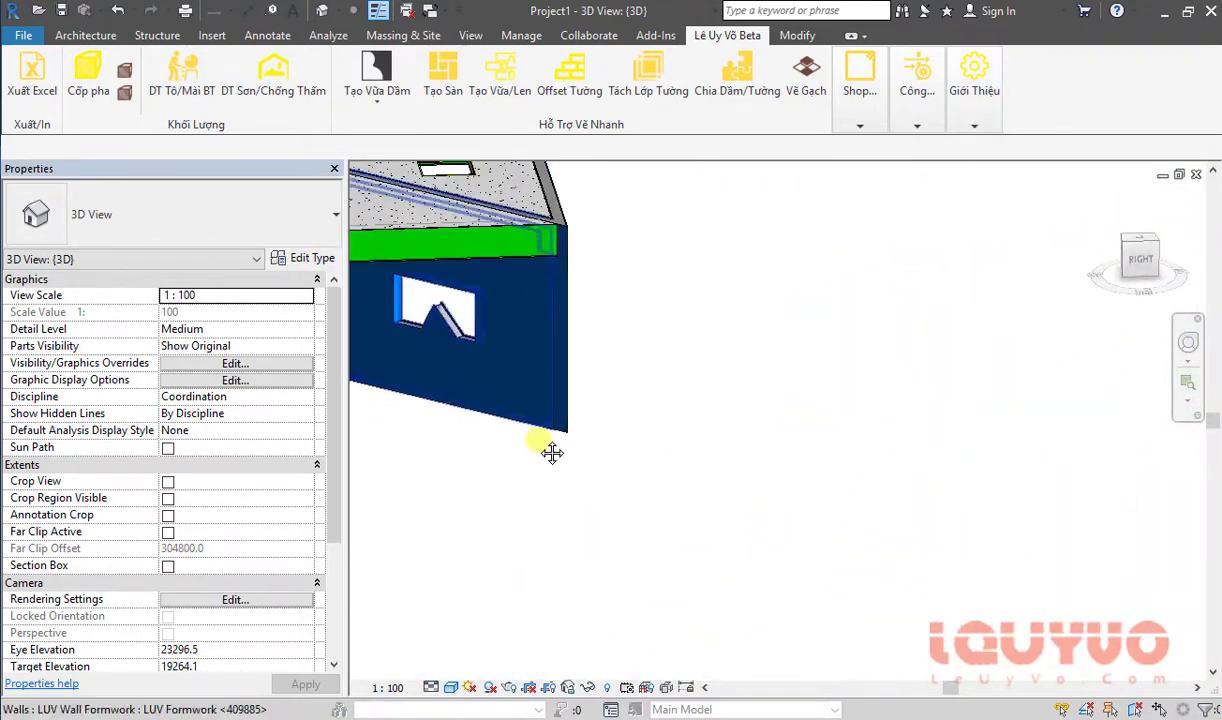
pyautogui.scroll(3, 552, 453)
pyautogui.scroll(1, 537, 404)
# Step: Select the dark blue wall formwork beside the wall opening
pyautogui.click(510, 380)
pyautogui.scroll(1, 774, 616)
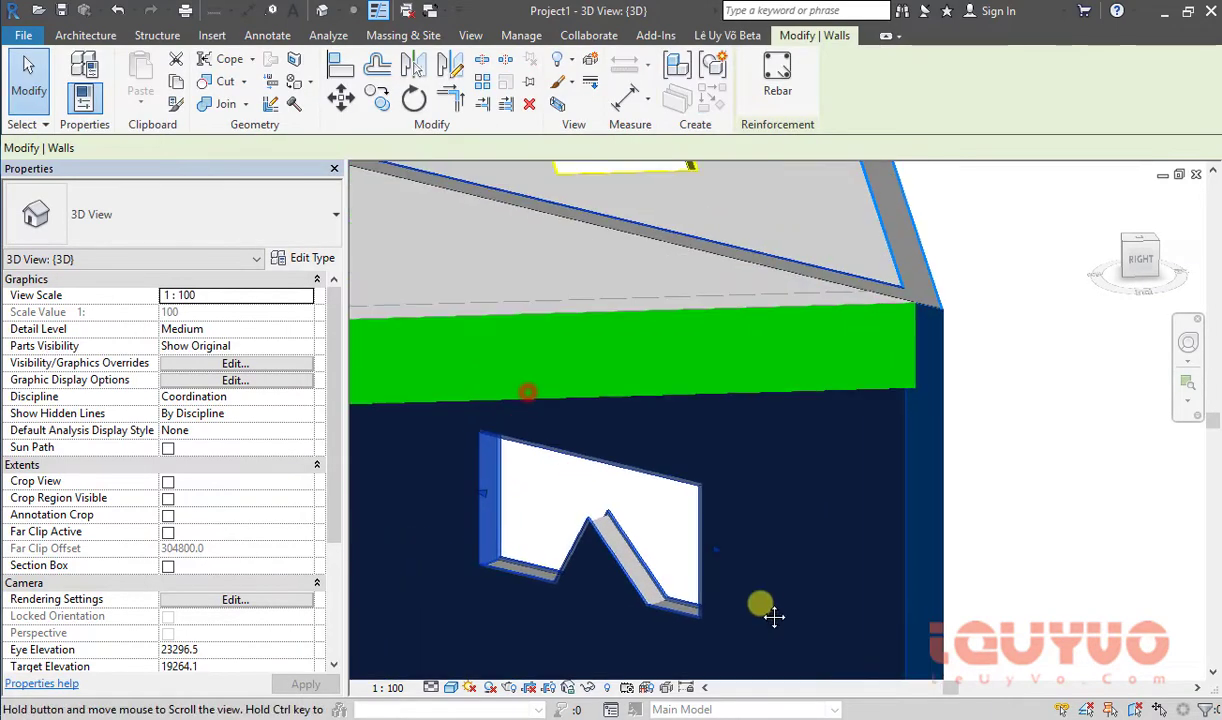
pyautogui.moveTo(774, 616)
pyautogui.keyDown('shift'); pyautogui.mouseDown(button='middle')
pyautogui.moveTo(890, 356)
pyautogui.moveTo(745, 480)
pyautogui.moveTo(716, 450)
pyautogui.mouseUp(button='middle'); pyautogui.keyUp('shift')
pyautogui.press('Escape')
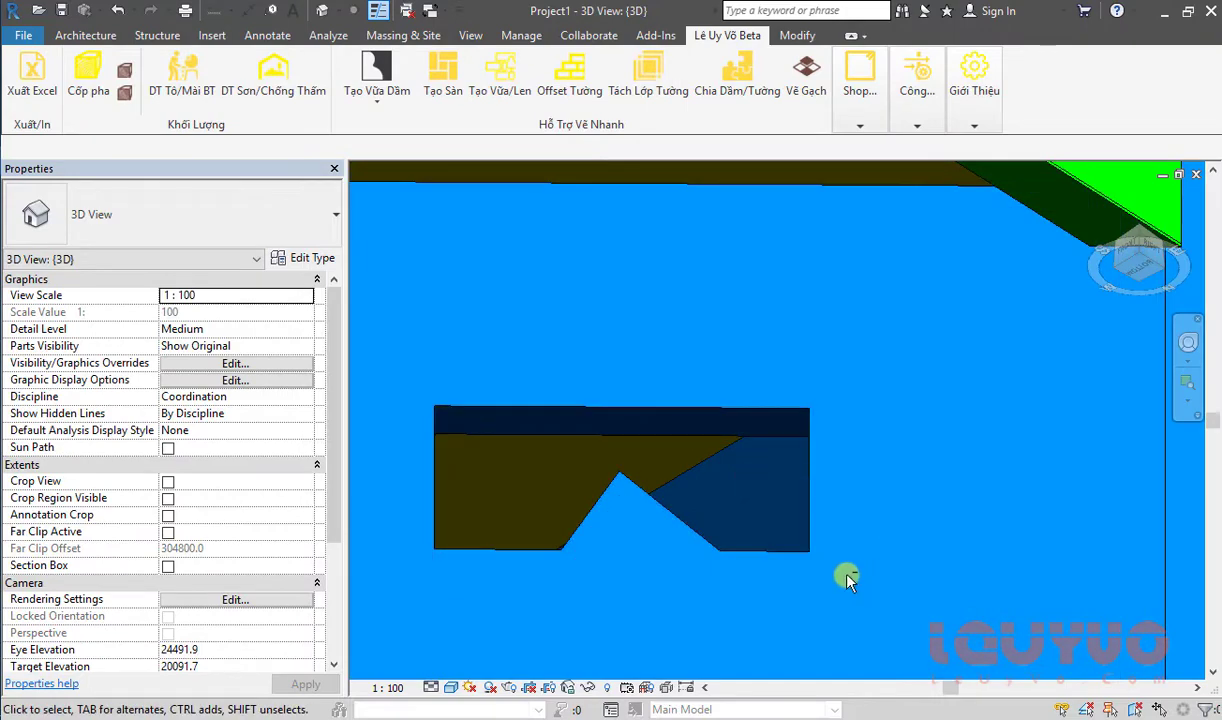
pyautogui.keyDown('shift'); pyautogui.moveTo(845, 573); pyautogui.dragTo(660, 528, button='middle'); pyautogui.keyUp('shift')
pyautogui.click(394, 400)
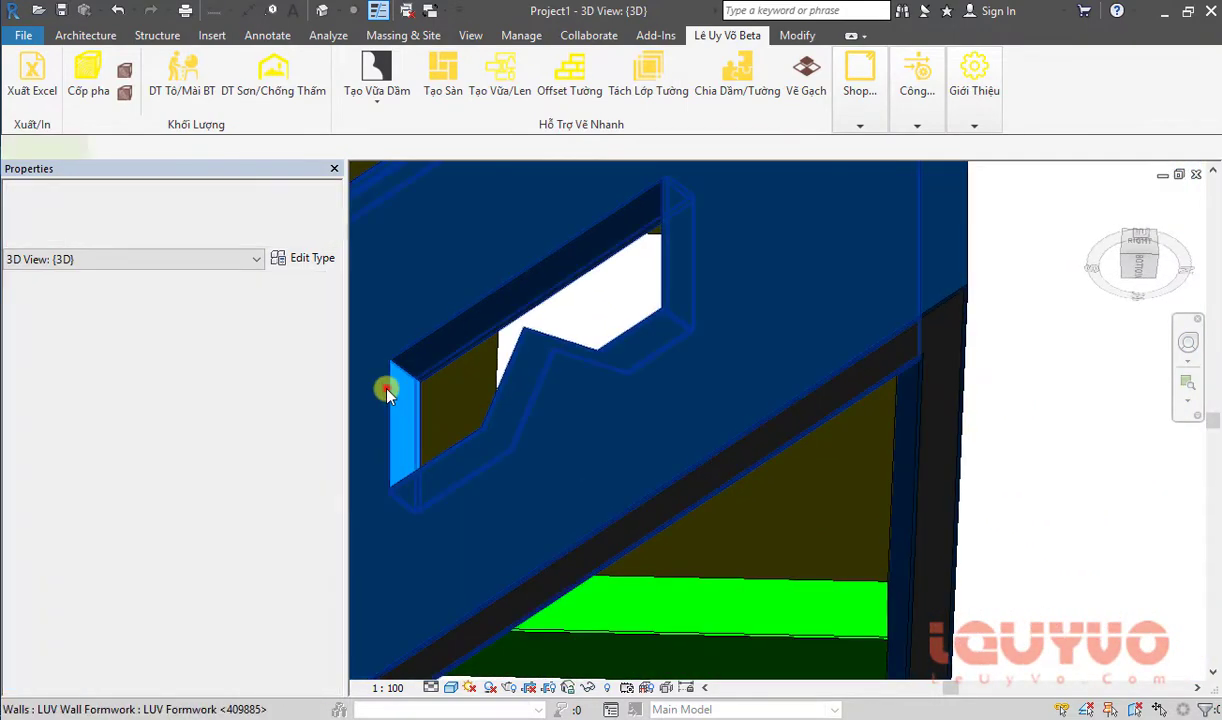
pyautogui.moveTo(612, 457)
pyautogui.keyDown('shift'); pyautogui.mouseDown(button='middle')
pyautogui.moveTo(728, 477)
pyautogui.moveTo(846, 477)
pyautogui.moveTo(824, 491)
pyautogui.moveTo(930, 338)
pyautogui.moveTo(783, 472)
pyautogui.moveTo(770, 590)
pyautogui.mouseUp(button='middle'); pyautogui.keyUp('shift')
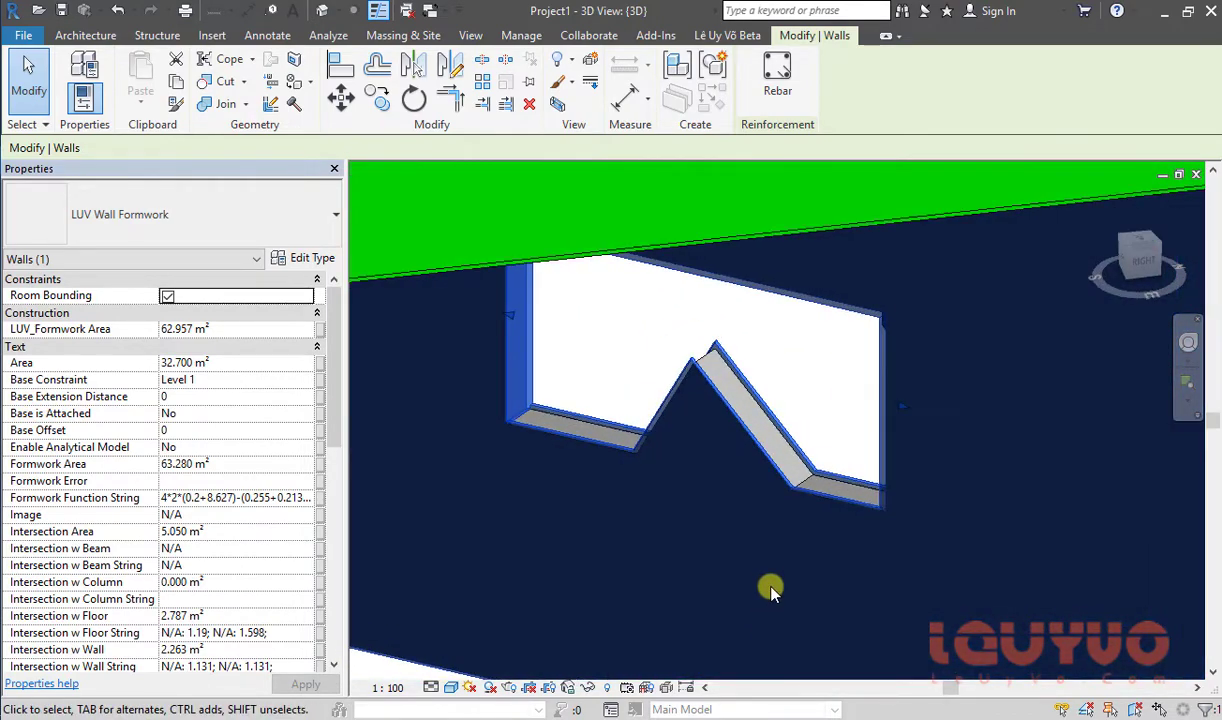
pyautogui.scroll(-5, 770, 590)
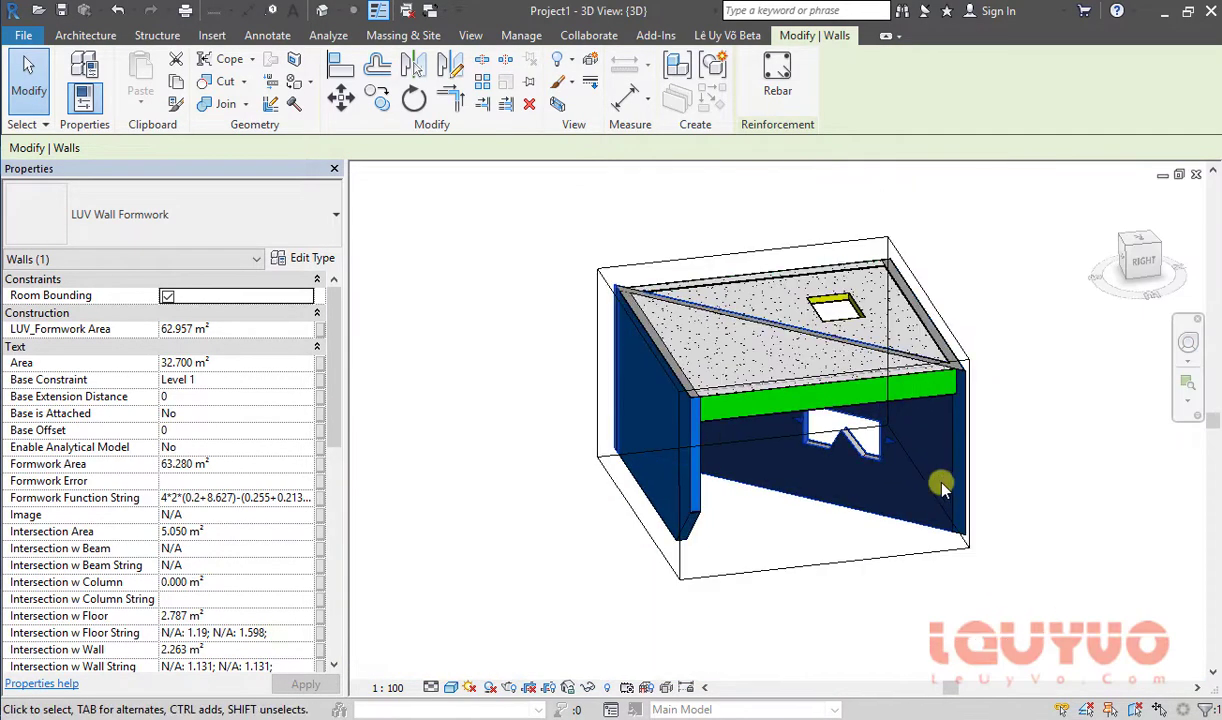
# Step: Temporarily isolate the wall formwork (HI), showing its 63.280 m² area alone
pyautogui.press('h')
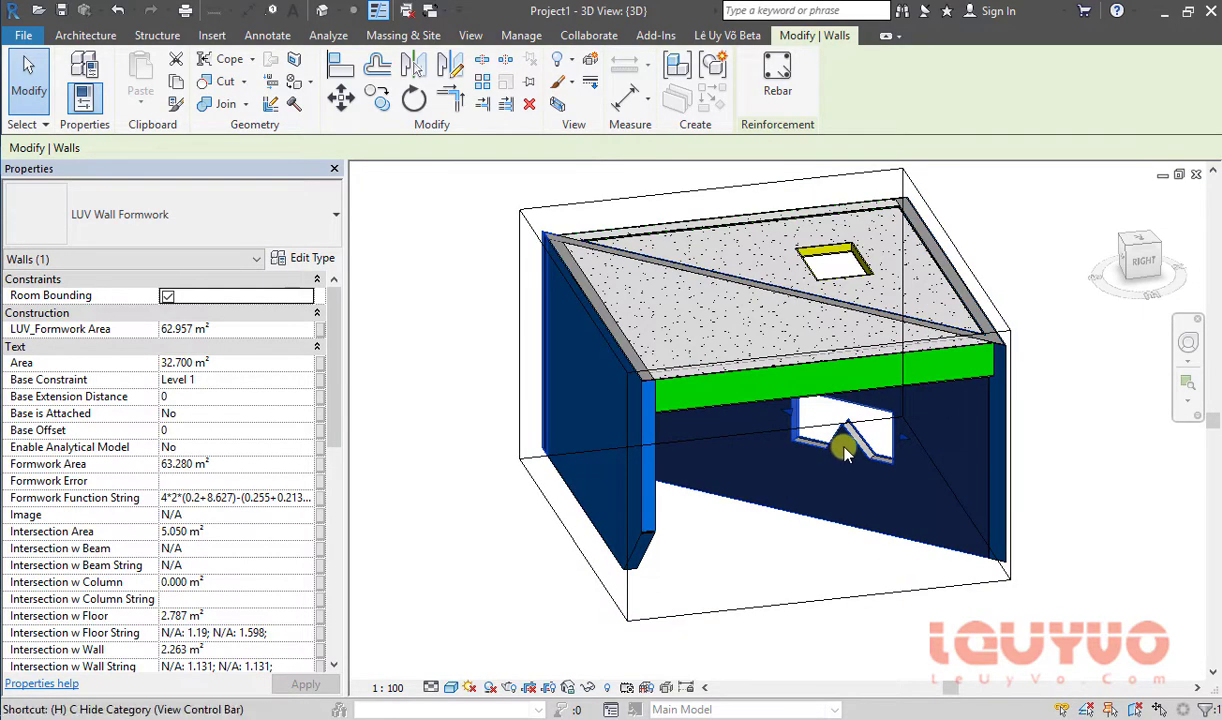
pyautogui.press('i')
pyautogui.click(1035, 483)
pyautogui.moveTo(1035, 483)
pyautogui.keyDown('shift'); pyautogui.mouseDown(button='middle')
pyautogui.moveTo(1090, 480)
pyautogui.moveTo(914, 581)
pyautogui.moveTo(851, 578)
pyautogui.moveTo(886, 586)
pyautogui.moveTo(973, 524)
pyautogui.moveTo(1012, 169)
pyautogui.moveTo(1061, 76)
pyautogui.moveTo(723, 172)
pyautogui.moveTo(657, 499)
pyautogui.moveTo(813, 644)
pyautogui.moveTo(908, 559)
pyautogui.moveTo(866, 535)
pyautogui.mouseUp(button='middle'); pyautogui.keyUp('shift')
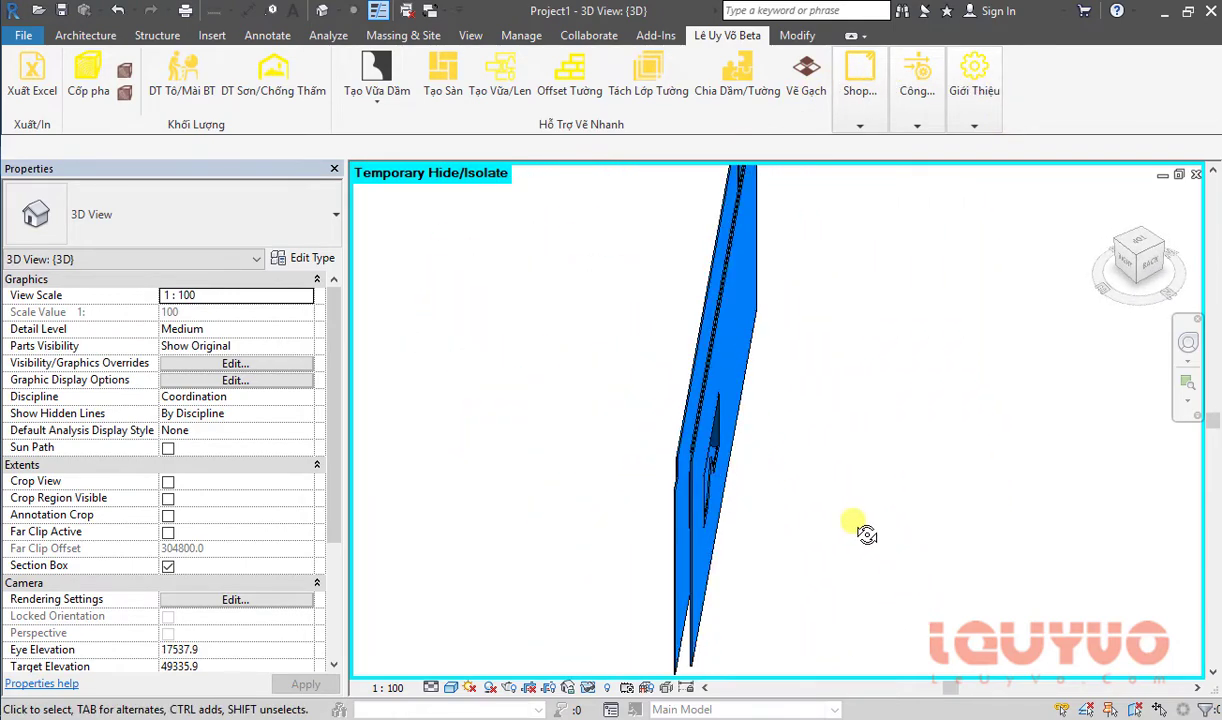
# Step: Turn off the section box and select the floor formwork around the slab opening
pyautogui.click(170, 565)
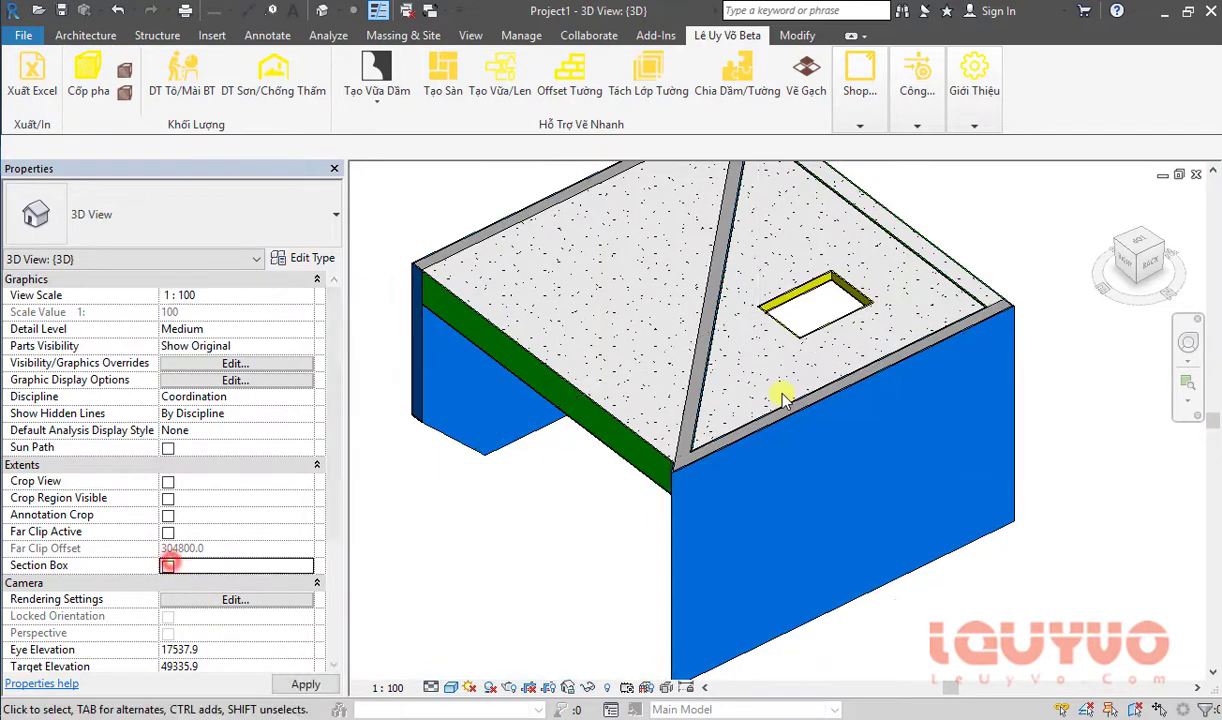
pyautogui.scroll(-2, 630, 452)
pyautogui.moveTo(735, 420)
pyautogui.keyDown('shift'); pyautogui.mouseDown(button='middle')
pyautogui.moveTo(777, 395)
pyautogui.moveTo(941, 363)
pyautogui.moveTo(960, 401)
pyautogui.moveTo(843, 503)
pyautogui.moveTo(628, 436)
pyautogui.moveTo(783, 349)
pyautogui.moveTo(914, 491)
pyautogui.moveTo(704, 491)
pyautogui.moveTo(550, 468)
pyautogui.moveTo(559, 485)
pyautogui.moveTo(824, 496)
pyautogui.moveTo(936, 445)
pyautogui.moveTo(952, 336)
pyautogui.moveTo(717, 343)
pyautogui.mouseUp(button='middle'); pyautogui.keyUp('shift')
pyautogui.scroll(3, 740, 355)
pyautogui.scroll(2, 732, 352)
pyautogui.click(733, 352)
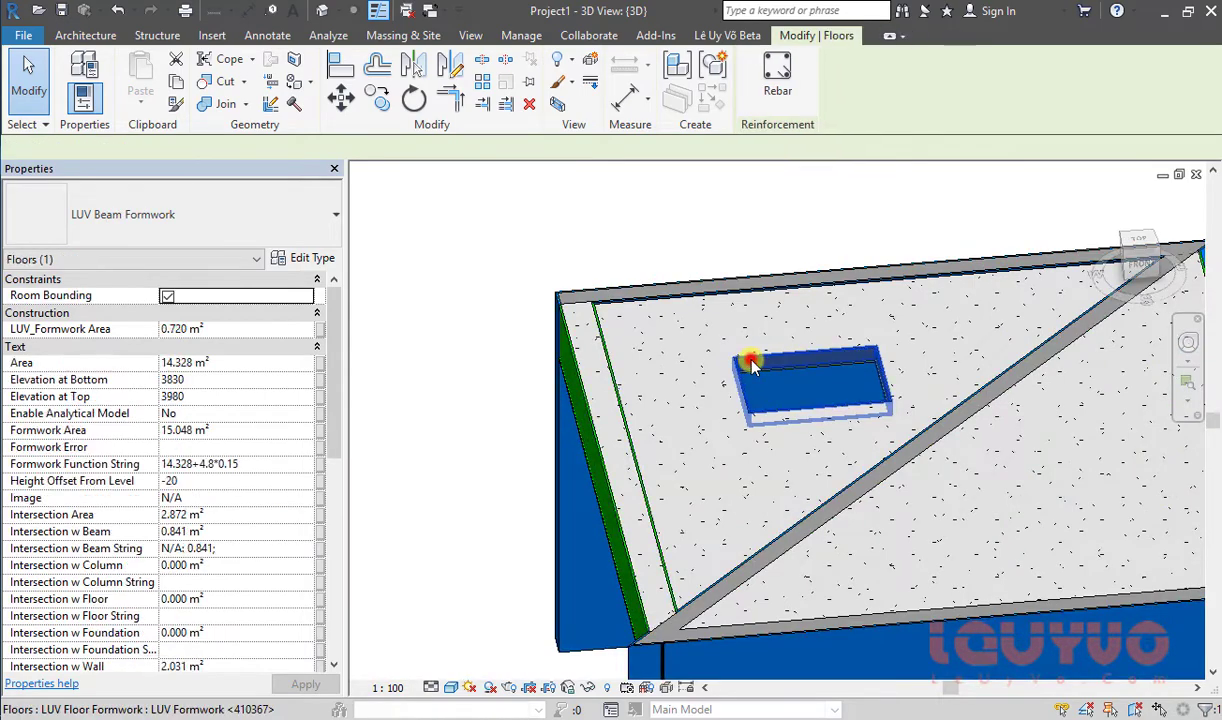
# Step: Inspect the bottom floor formwork from beneath the slab opening
pyautogui.moveTo(895, 404)
pyautogui.keyDown('shift'); pyautogui.mouseDown(button='middle')
pyautogui.moveTo(929, 489)
pyautogui.moveTo(900, 436)
pyautogui.moveTo(848, 409)
pyautogui.mouseUp(button='middle'); pyautogui.keyUp('shift')
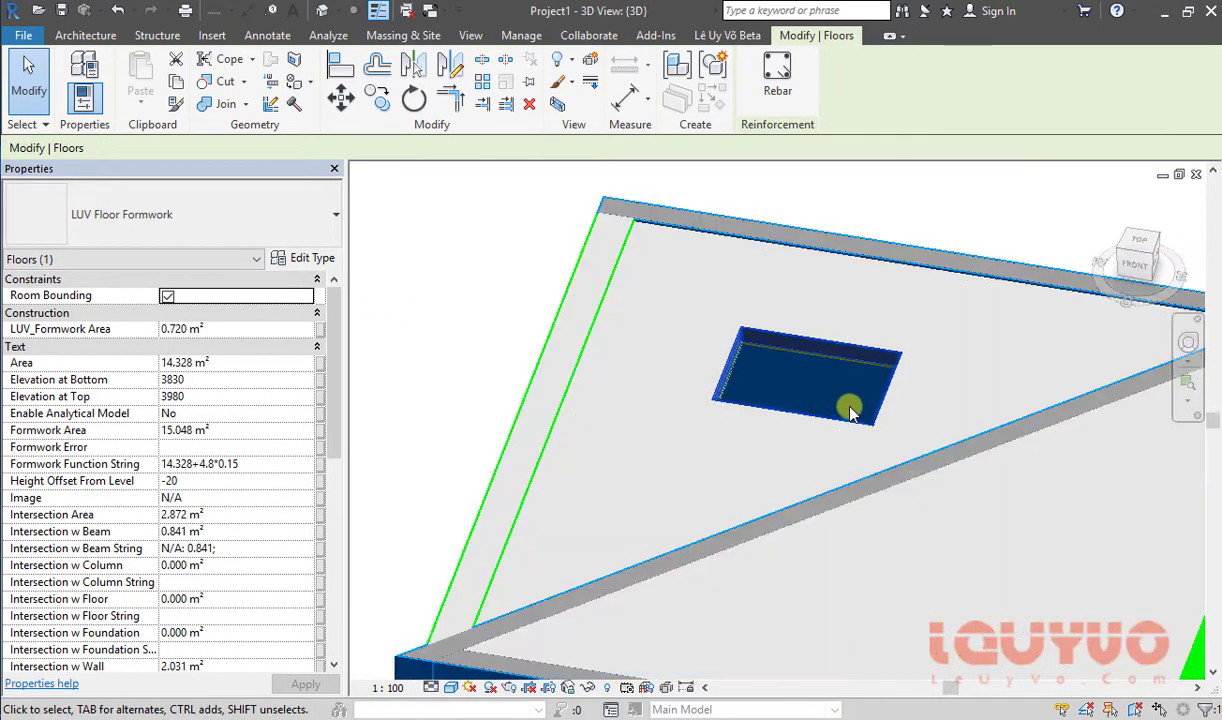
pyautogui.moveTo(761, 424)
pyautogui.keyDown('shift'); pyautogui.mouseDown(button='middle')
pyautogui.moveTo(726, 567)
pyautogui.moveTo(854, 575)
pyautogui.moveTo(974, 303)
pyautogui.moveTo(931, 296)
pyautogui.moveTo(935, 316)
pyautogui.moveTo(858, 444)
pyautogui.mouseUp(button='middle'); pyautogui.keyUp('shift')
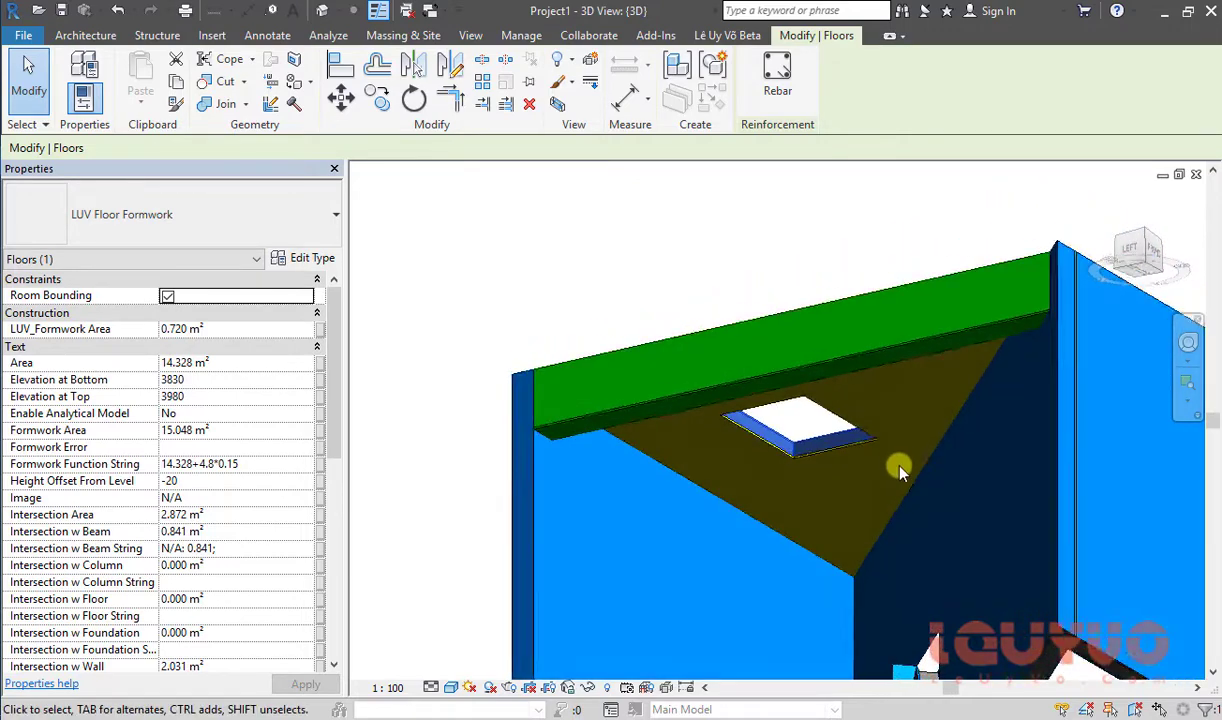
pyautogui.scroll(3, 820, 460)
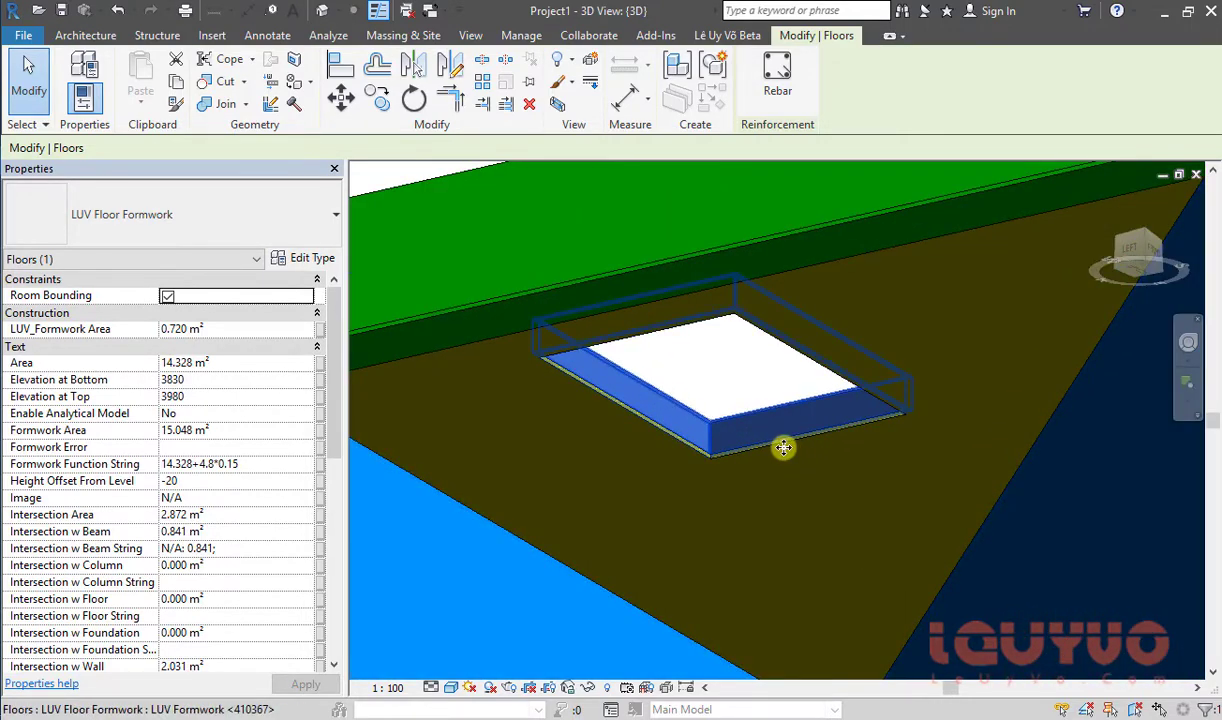
pyautogui.click(787, 452)
pyautogui.click(787, 452)
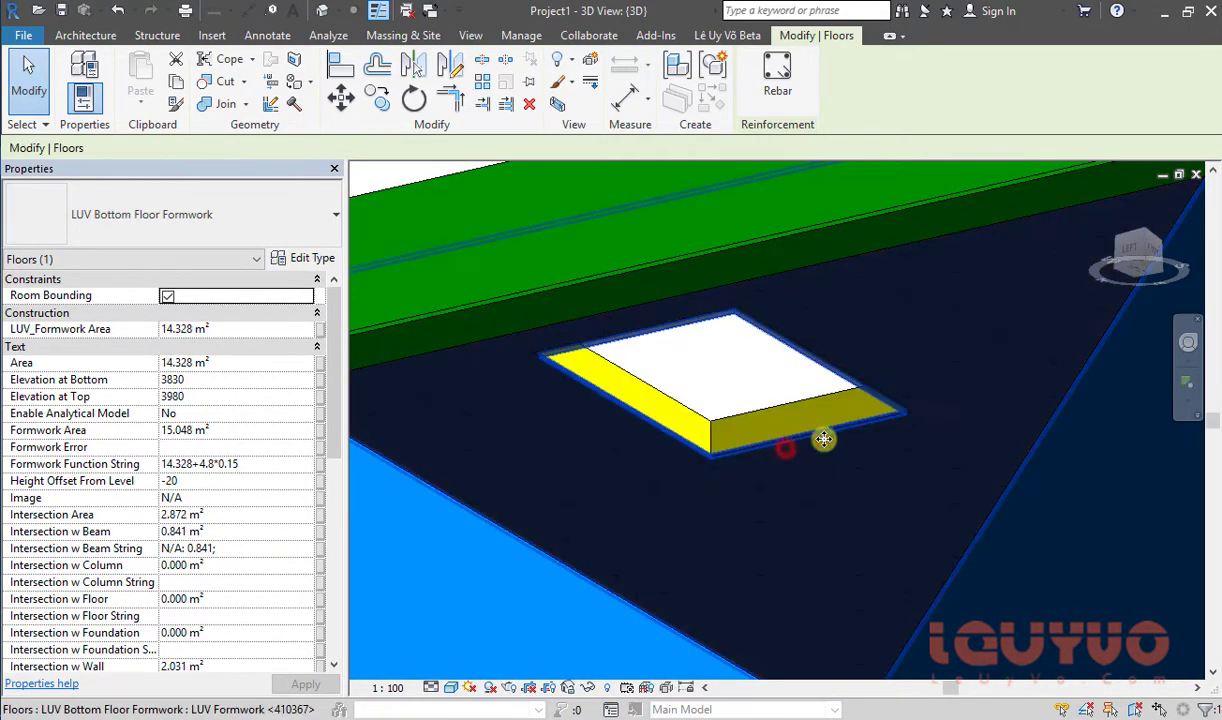
pyautogui.moveTo(818, 436)
pyautogui.keyDown('shift'); pyautogui.mouseDown(button='middle')
pyautogui.moveTo(878, 428)
pyautogui.moveTo(851, 428)
pyautogui.moveTo(895, 609)
pyautogui.moveTo(941, 600)
pyautogui.moveTo(737, 382)
pyautogui.moveTo(1168, 614)
pyautogui.moveTo(845, 479)
pyautogui.mouseUp(button='middle'); pyautogui.keyUp('shift')
pyautogui.scroll(-3, 800, 380)
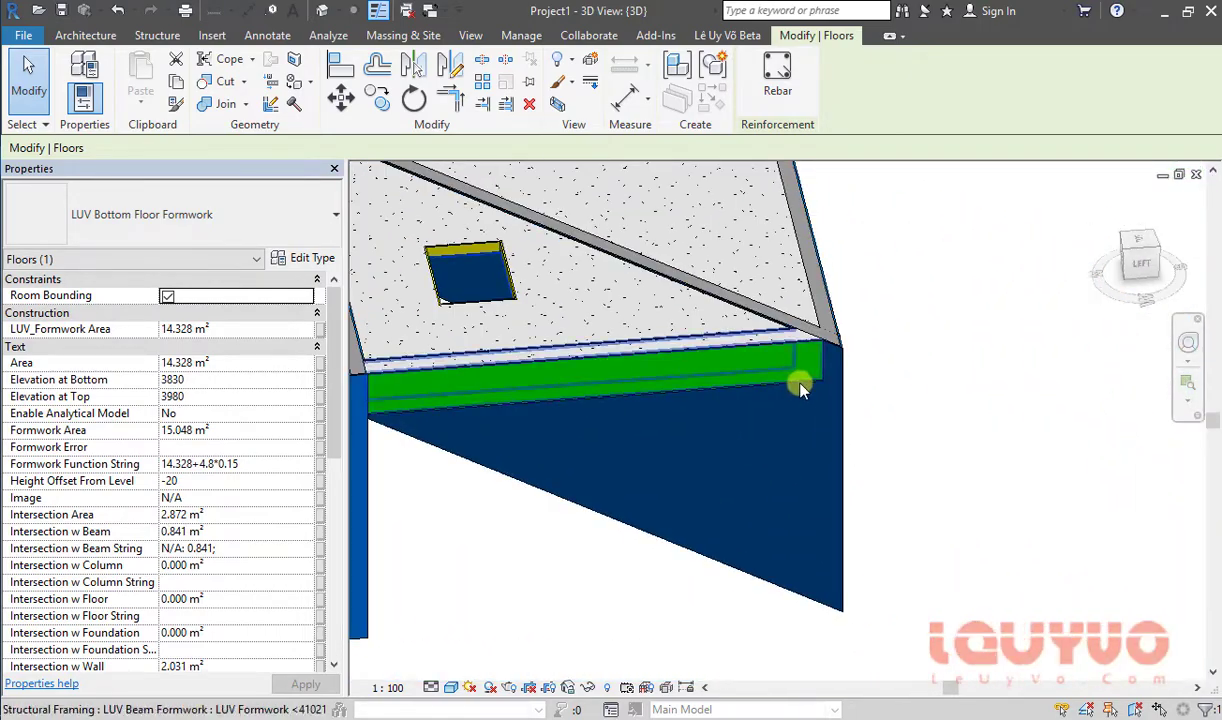
pyautogui.moveTo(1005, 470)
pyautogui.keyDown('shift'); pyautogui.mouseDown(button='middle')
pyautogui.moveTo(1037, 561)
pyautogui.moveTo(469, 453)
pyautogui.moveTo(600, 494)
pyautogui.moveTo(640, 487)
pyautogui.moveTo(1068, 622)
pyautogui.moveTo(867, 426)
pyautogui.mouseUp(button='middle'); pyautogui.keyUp('shift')
# Step: Select the wall formwork and read its 46.718 m² formwork area
pyautogui.click(640, 487)
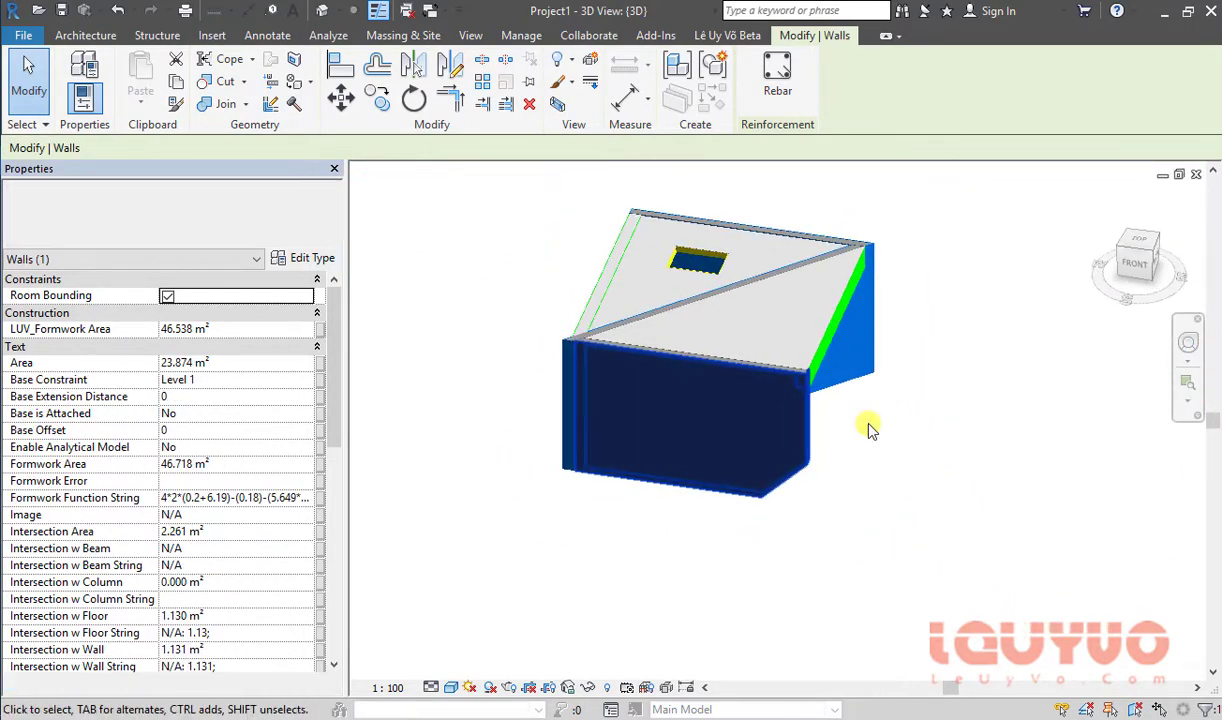
pyautogui.scroll(3, 800, 395)
pyautogui.scroll(2, 759, 423)
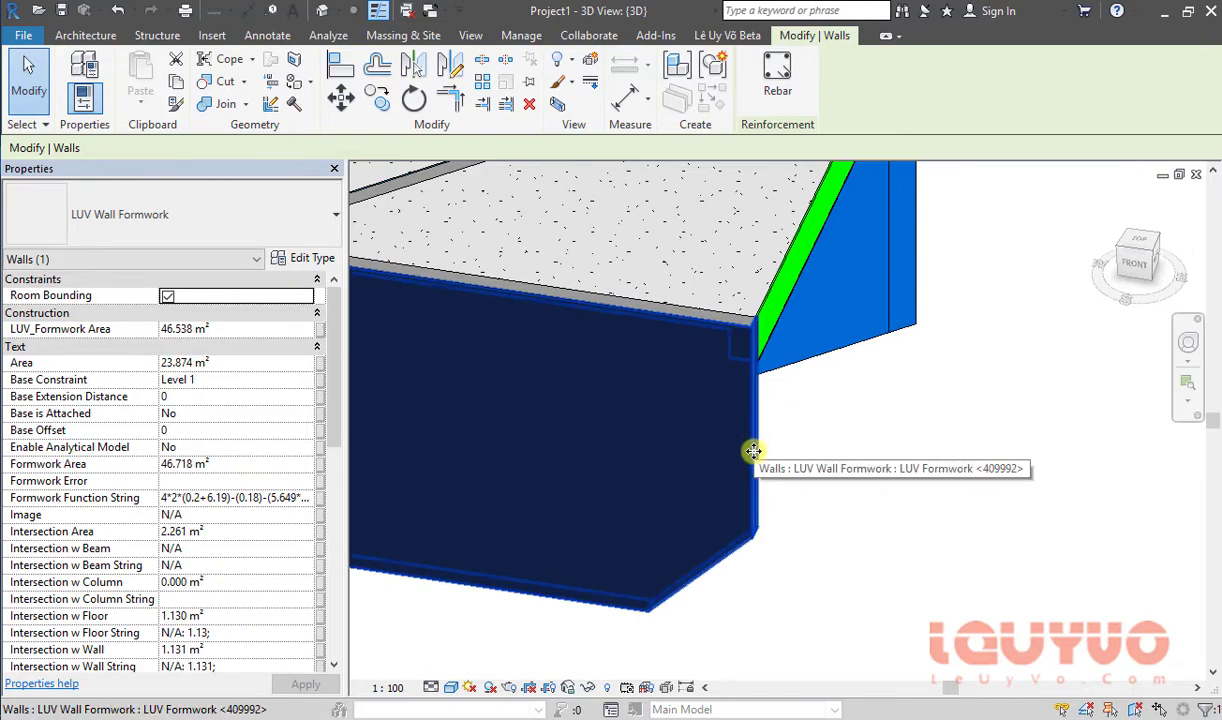
pyautogui.scroll(-5, 762, 452)
pyautogui.moveTo(1086, 556)
pyautogui.keyDown('shift'); pyautogui.mouseDown(button='middle')
pyautogui.moveTo(813, 595)
pyautogui.moveTo(704, 491)
pyautogui.moveTo(851, 510)
pyautogui.moveTo(983, 504)
pyautogui.moveTo(873, 595)
pyautogui.moveTo(581, 404)
pyautogui.mouseUp(button='middle'); pyautogui.keyUp('shift')
pyautogui.scroll(3, 455, 330)
pyautogui.scroll(1, 430, 265)
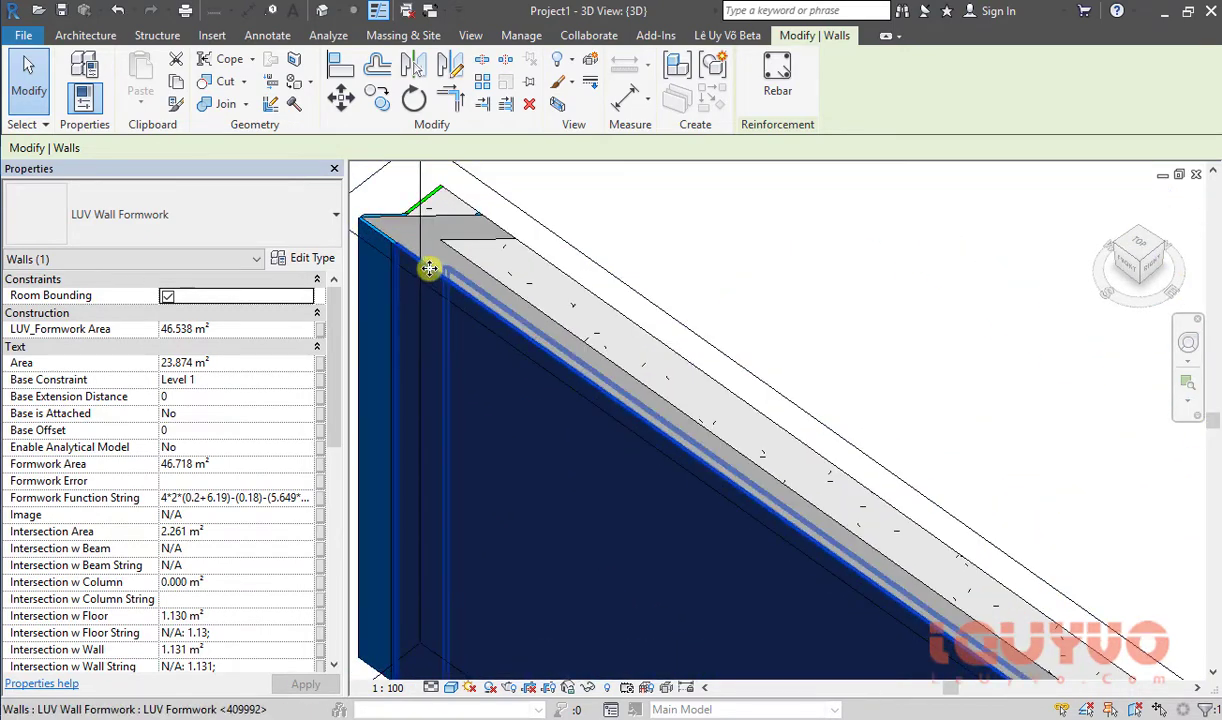
pyautogui.scroll(-3, 742, 338)
pyautogui.scroll(-3, 852, 342)
# Step: Deselect the wall and uncheck Section Box to show the whole model
pyautogui.click(927, 423)
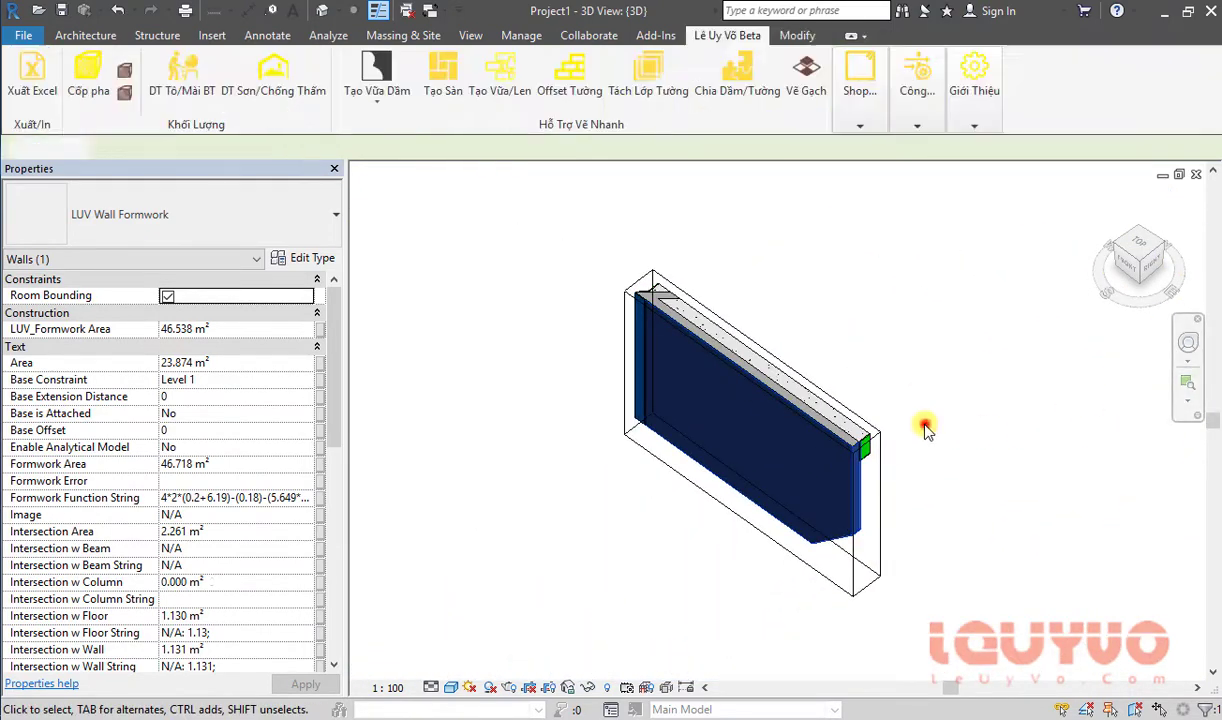
pyautogui.scroll(-4, 203, 583)
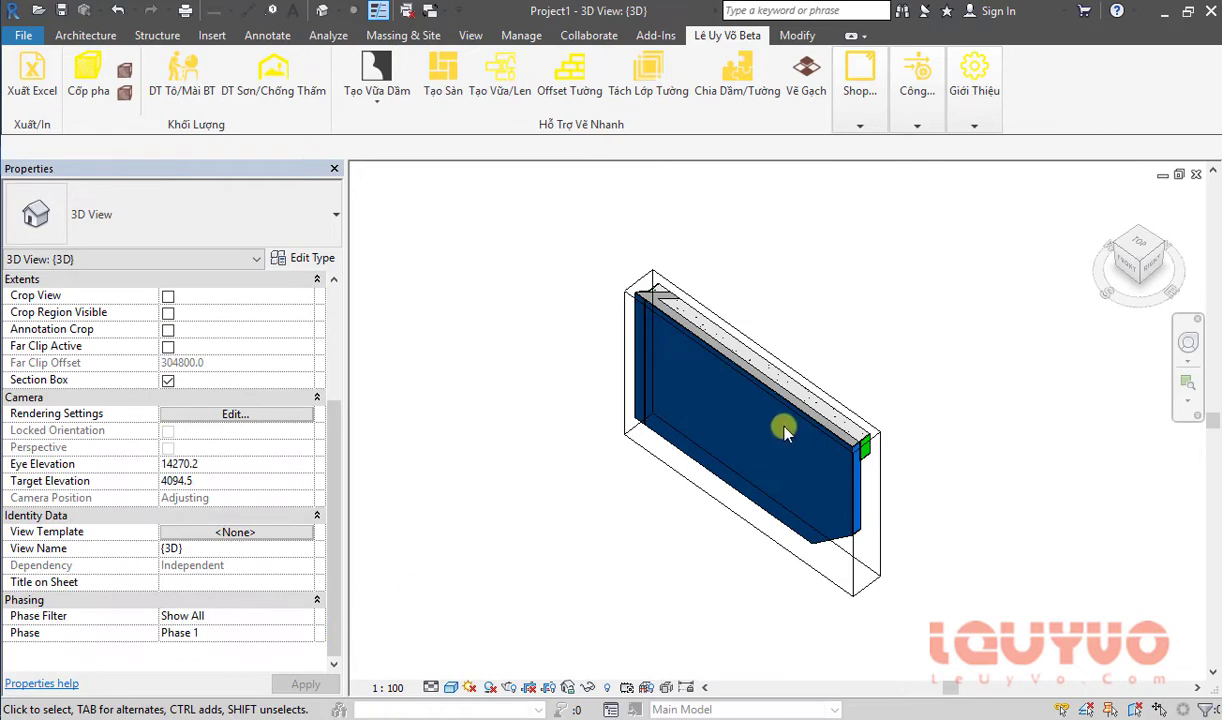
pyautogui.scroll(2, 190, 470)
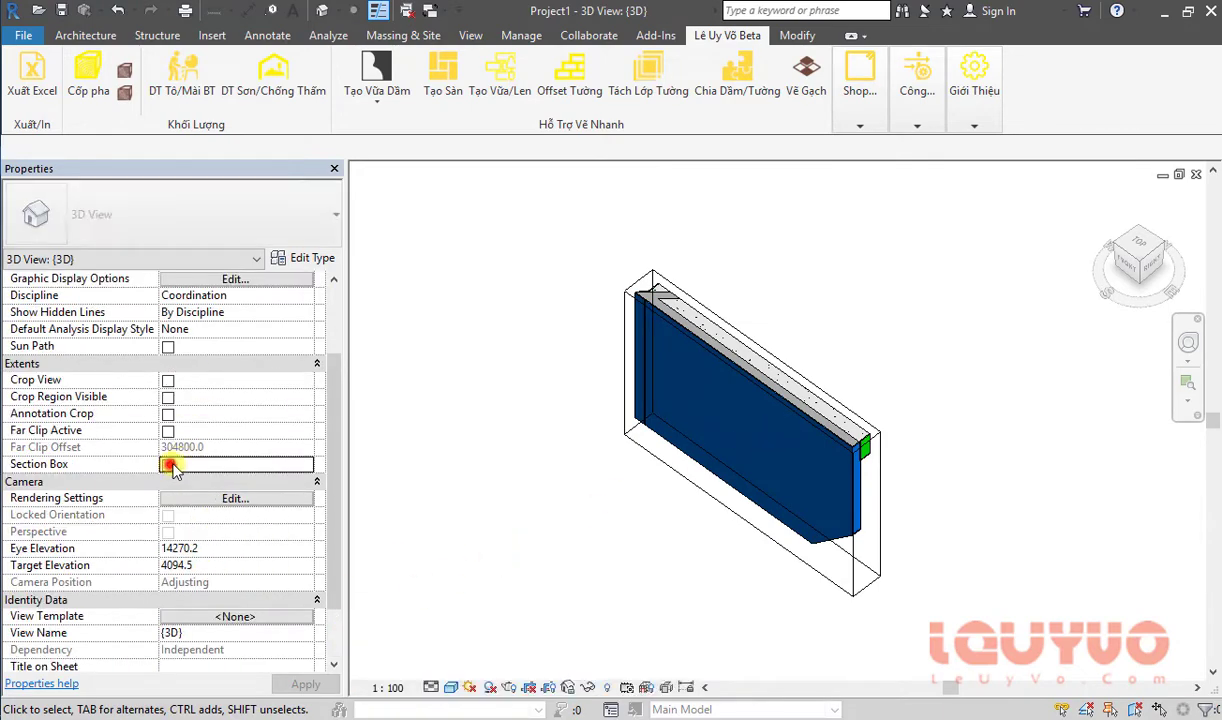
pyautogui.click(168, 465)
pyautogui.scroll(-2, 826, 414)
pyautogui.scroll(3, 568, 265)
# Step: Hide a top column formwork along the slab edge and select the linked column D-6 beneath
pyautogui.moveTo(568, 265); pyautogui.dragTo(705, 428, button='middle')
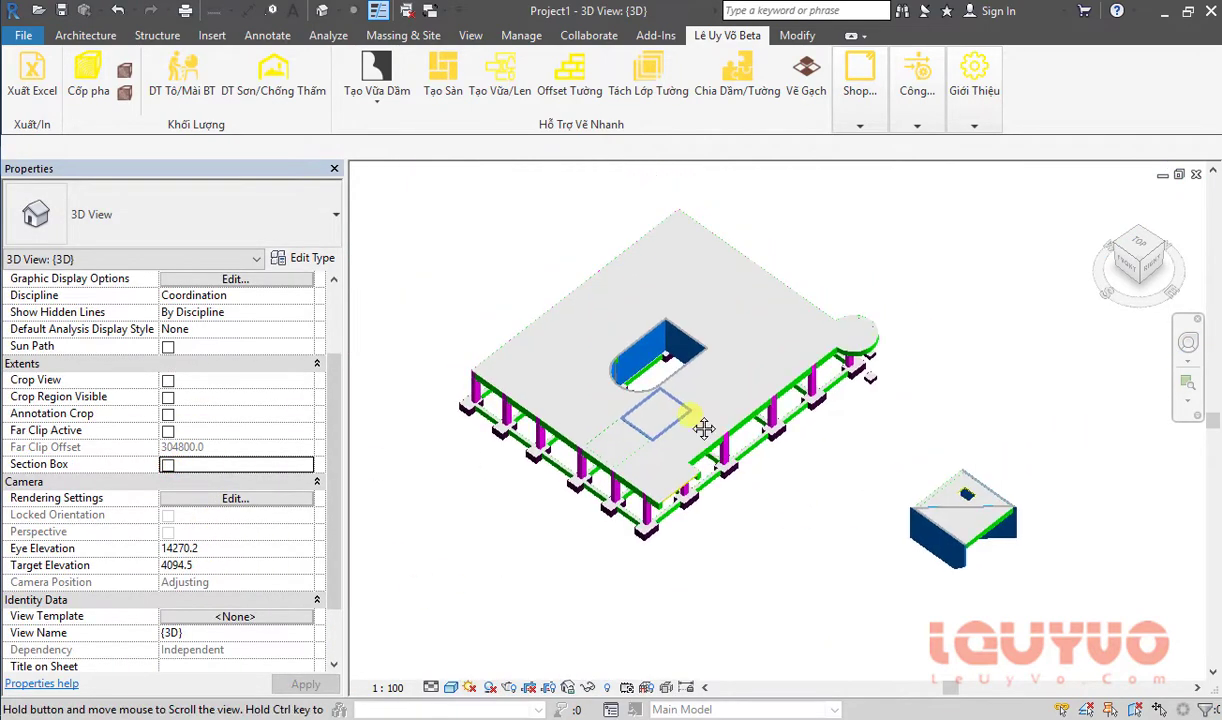
pyautogui.scroll(3, 705, 428)
pyautogui.scroll(3, 791, 382)
pyautogui.click(800, 445)
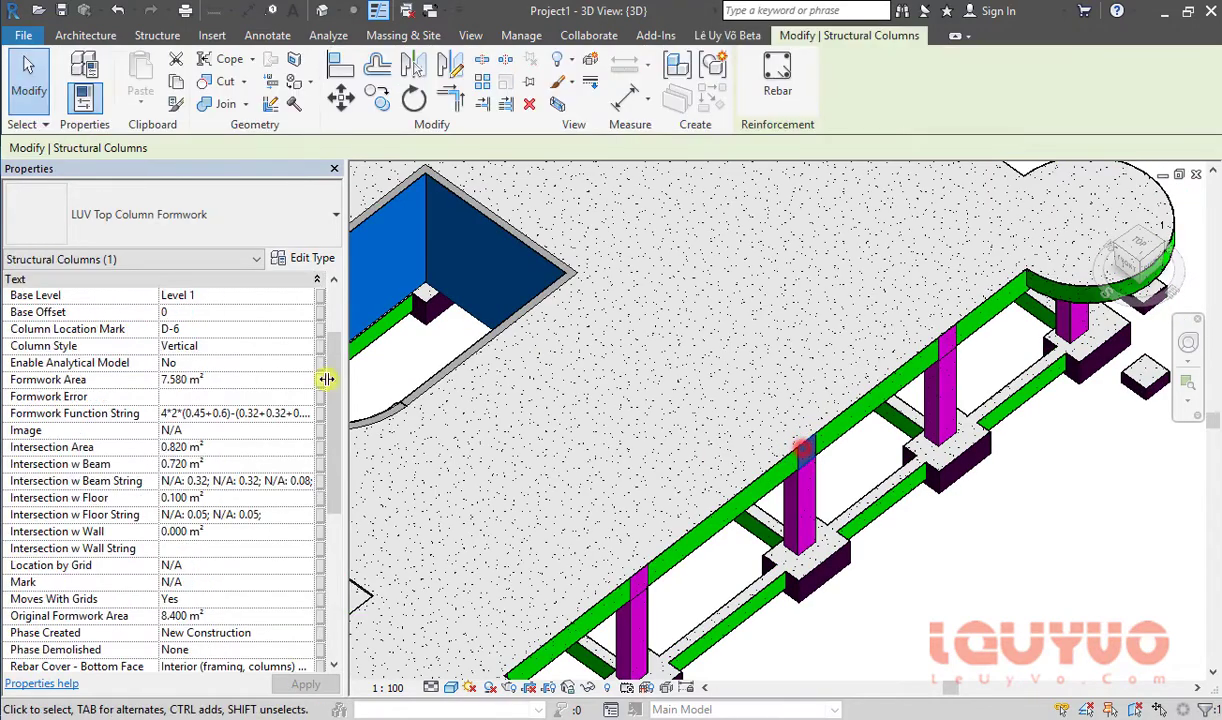
pyautogui.scroll(2, 97, 335)
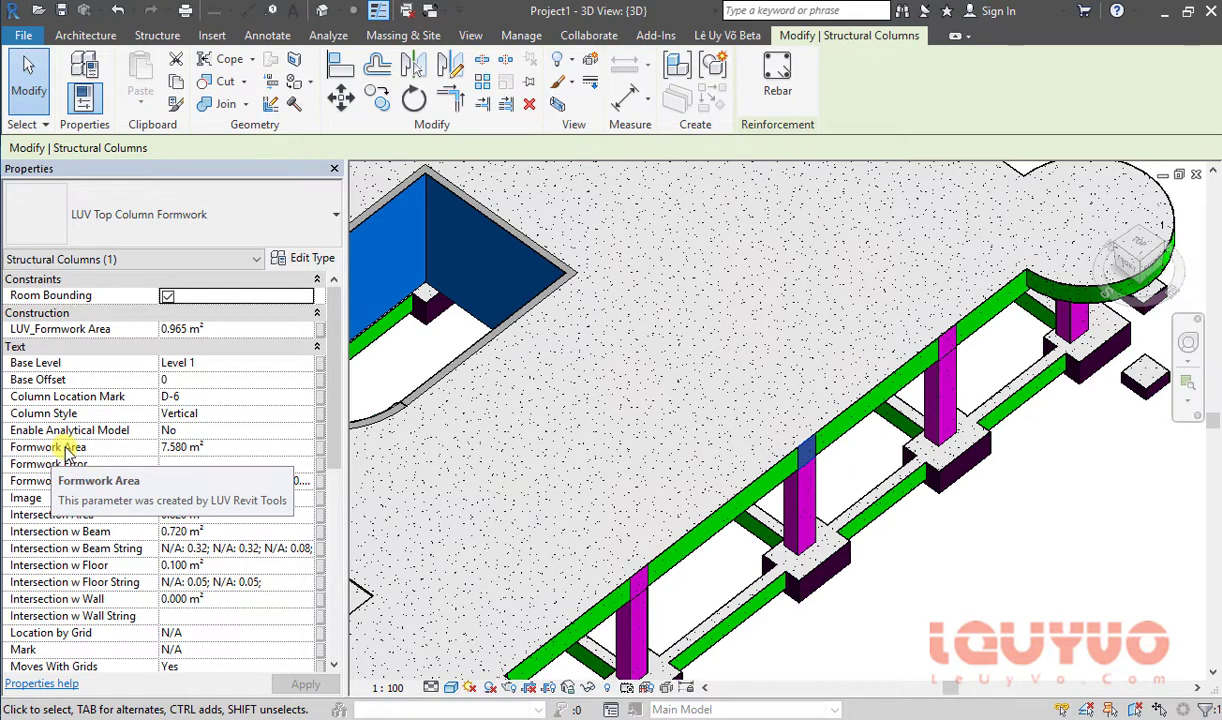
pyautogui.scroll(3, 810, 465)
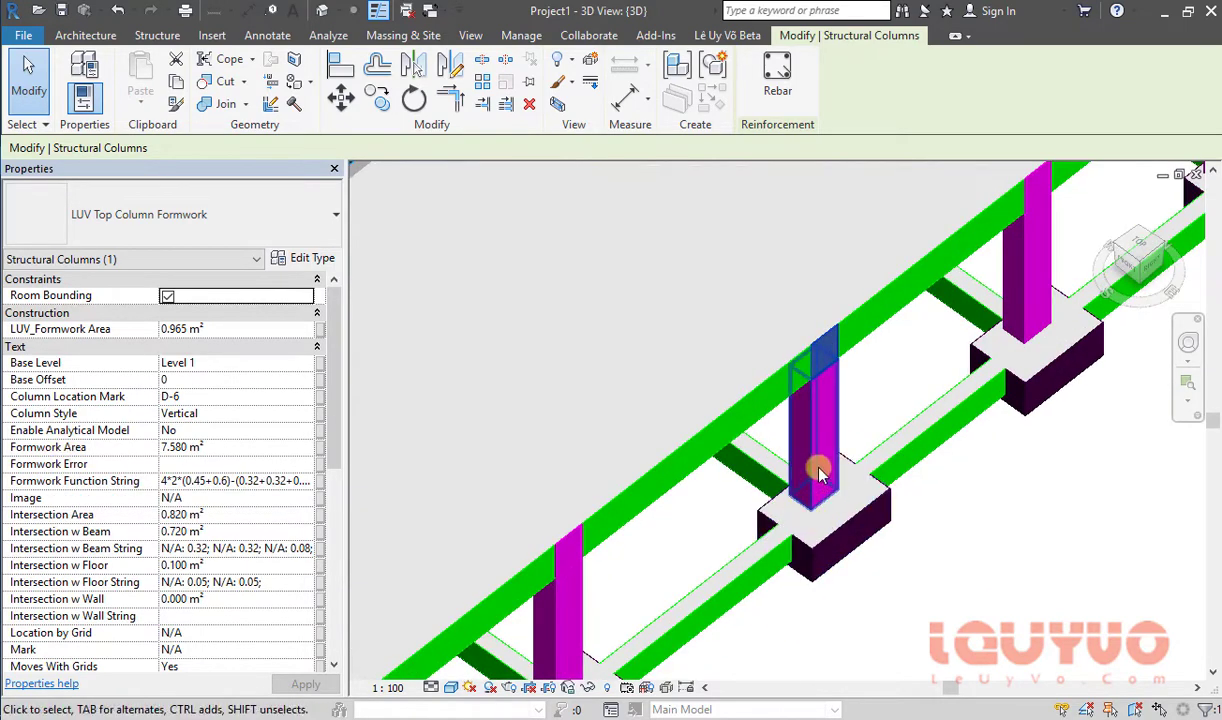
pyautogui.press('h')
pyautogui.press('h')
pyautogui.click(808, 418)
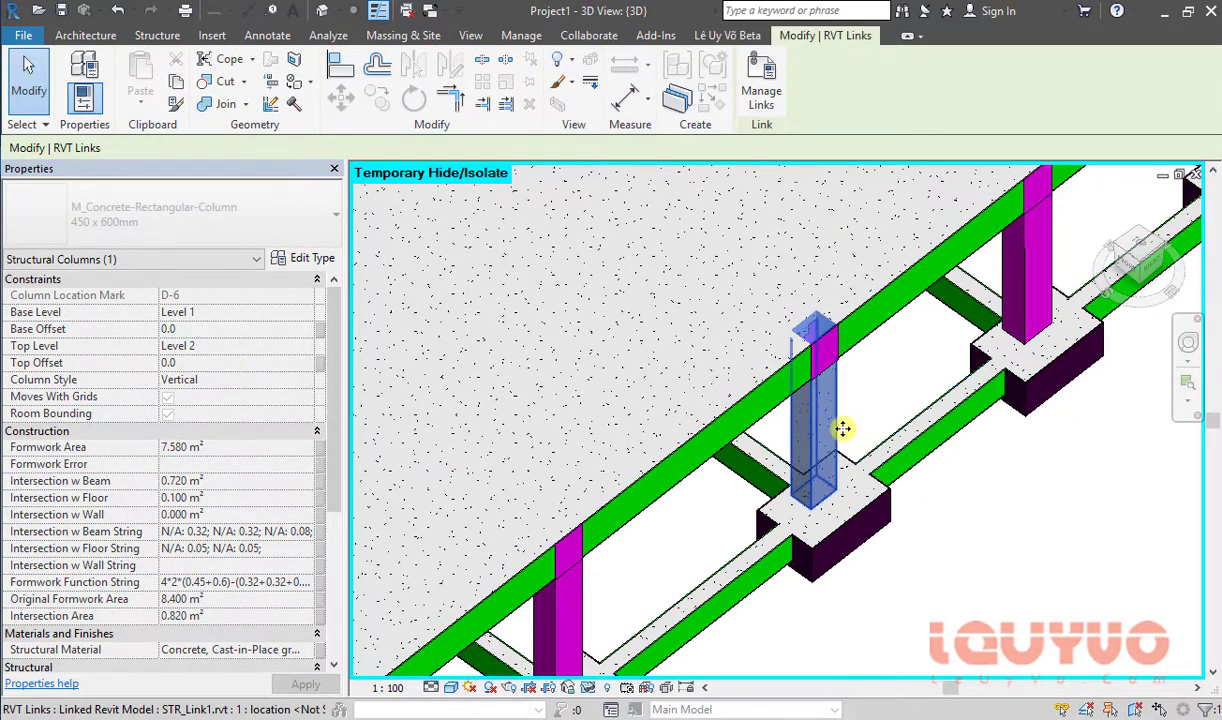
# Step: Reset temporary hide (HR) so the hidden column formwork shows again
pyautogui.press('Escape')
pyautogui.scroll(-2, 846, 415)
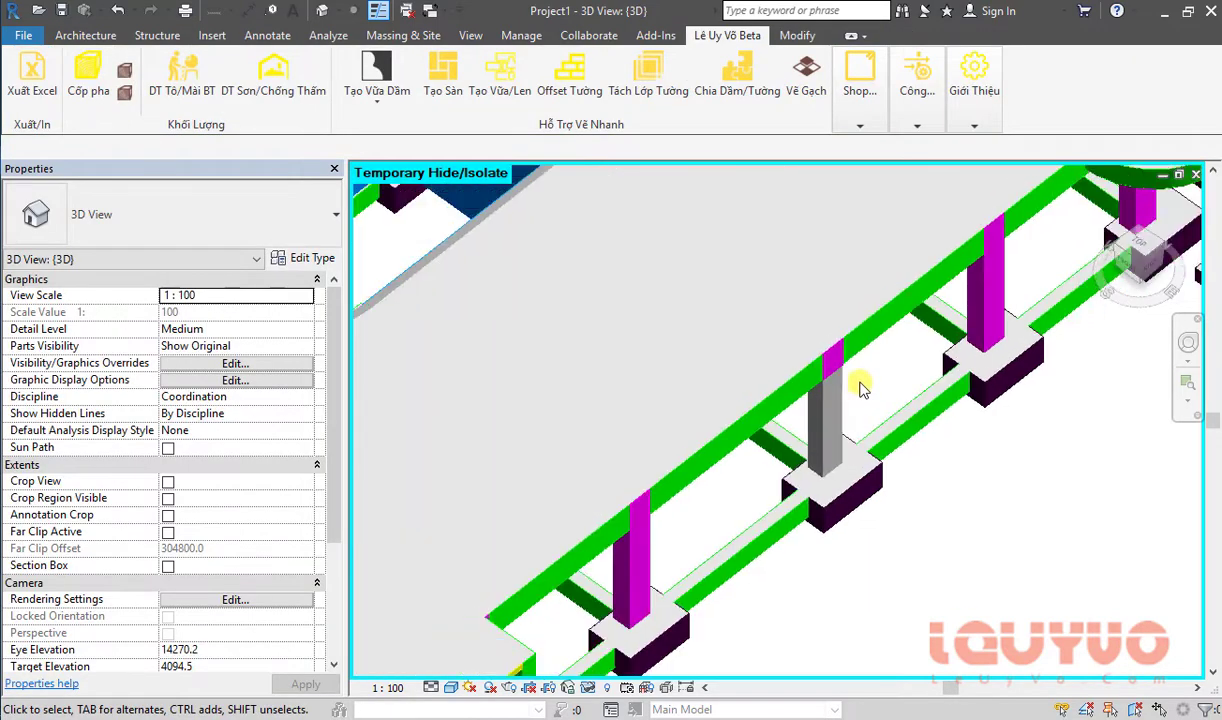
pyautogui.scroll(-1, 860, 386)
pyautogui.scroll(-1, 862, 389)
pyautogui.press('h')
pyautogui.press('r')
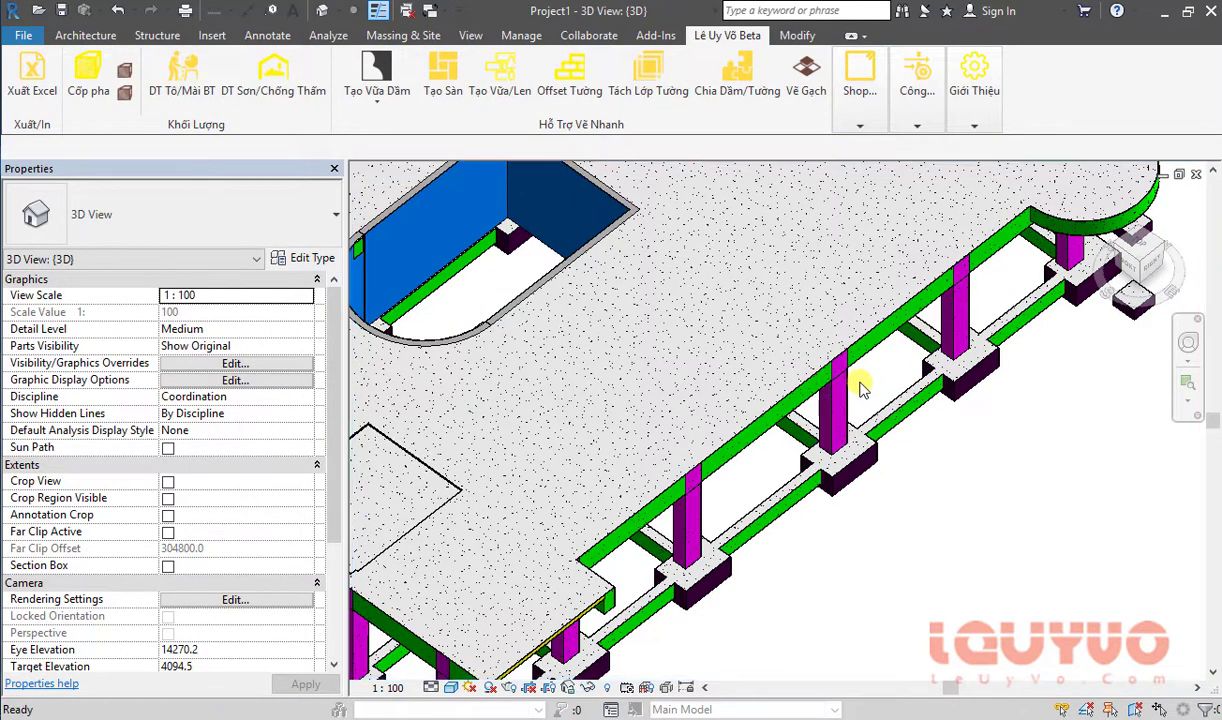
pyautogui.scroll(2, 845, 370)
pyautogui.scroll(1, 840, 360)
# Step: Select the top column formwork and check its properties from side and top views
pyautogui.click(836, 358)
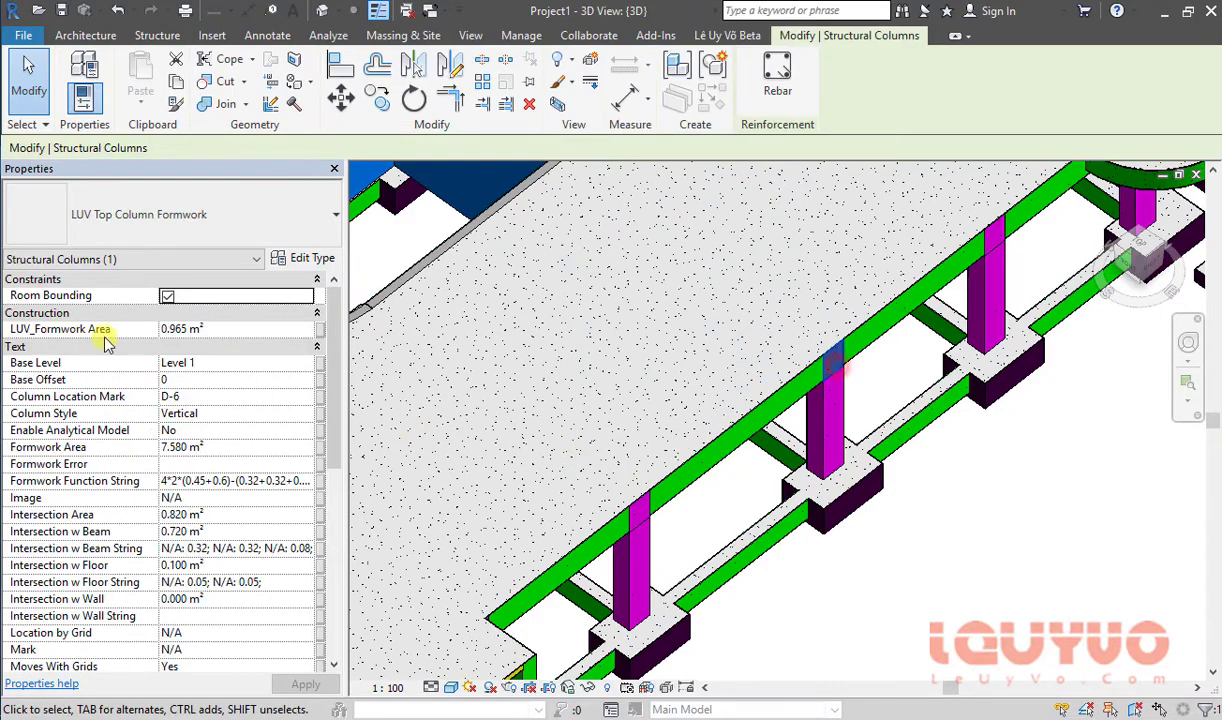
pyautogui.scroll(-3, 930, 385)
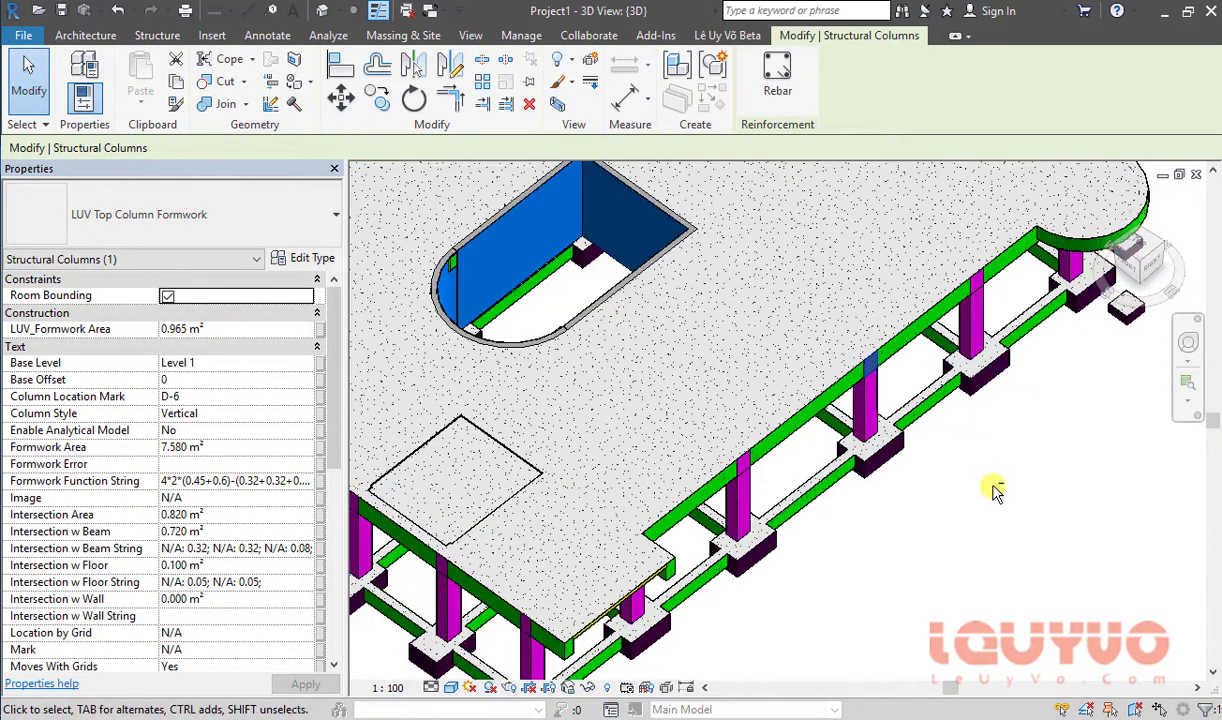
pyautogui.moveTo(993, 491)
pyautogui.keyDown('shift'); pyautogui.mouseDown(button='middle')
pyautogui.moveTo(799, 483)
pyautogui.moveTo(867, 436)
pyautogui.mouseUp(button='middle'); pyautogui.keyUp('shift')
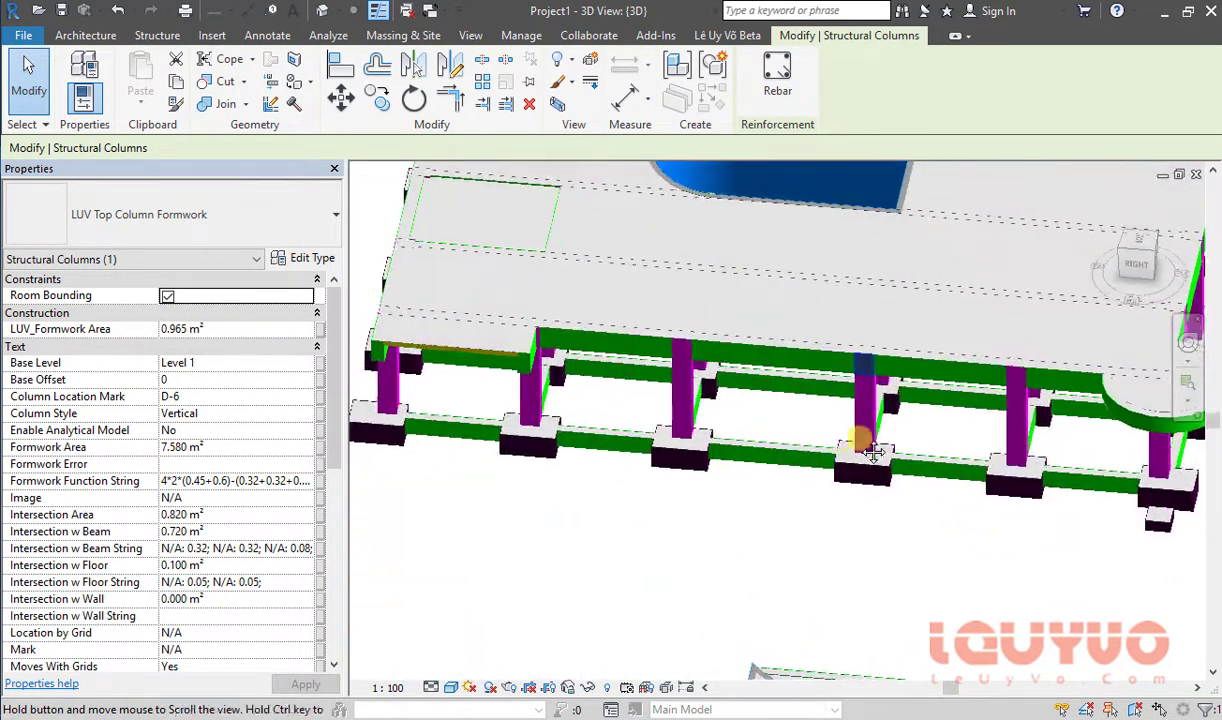
pyautogui.scroll(-3, 867, 436)
pyautogui.moveTo(1015, 464)
pyautogui.keyDown('shift'); pyautogui.mouseDown(button='middle')
pyautogui.moveTo(887, 355)
pyautogui.moveTo(752, 595)
pyautogui.mouseUp(button='middle'); pyautogui.keyUp('shift')
pyautogui.scroll(2, 887, 355)
pyautogui.scroll(2, 752, 595)
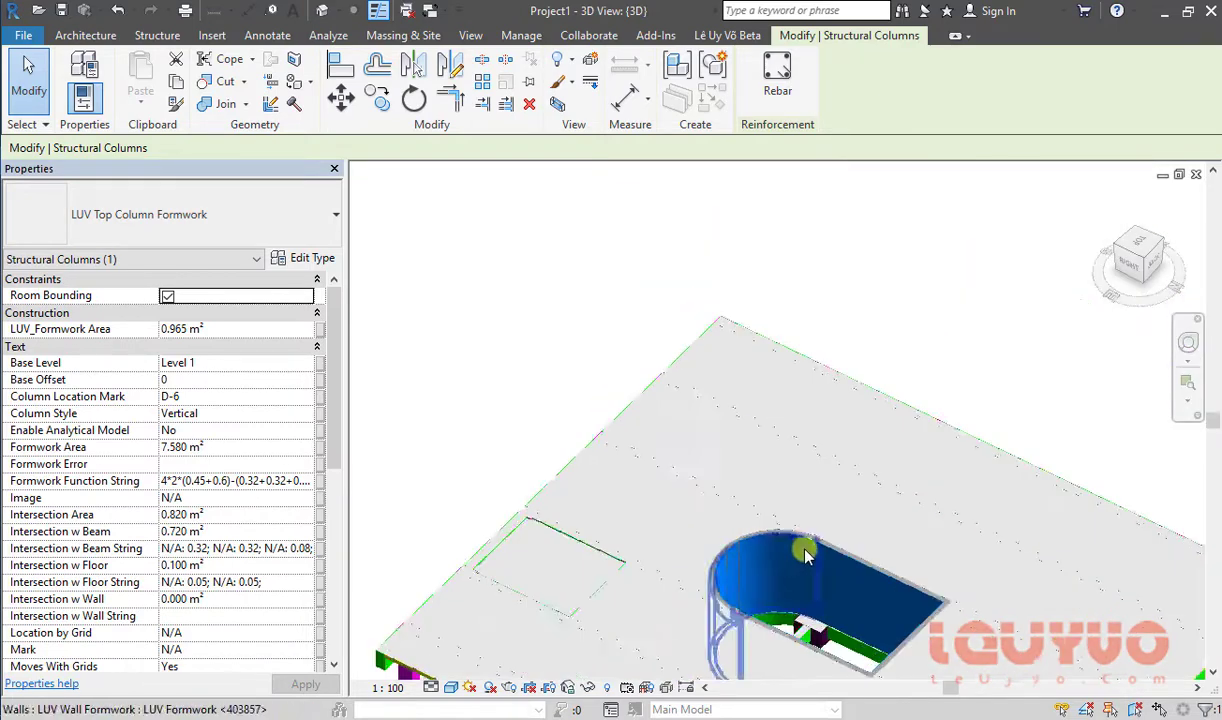
pyautogui.scroll(3, 804, 545)
pyautogui.scroll(2, 791, 518)
pyautogui.scroll(2, 845, 533)
pyautogui.scroll(2, 830, 495)
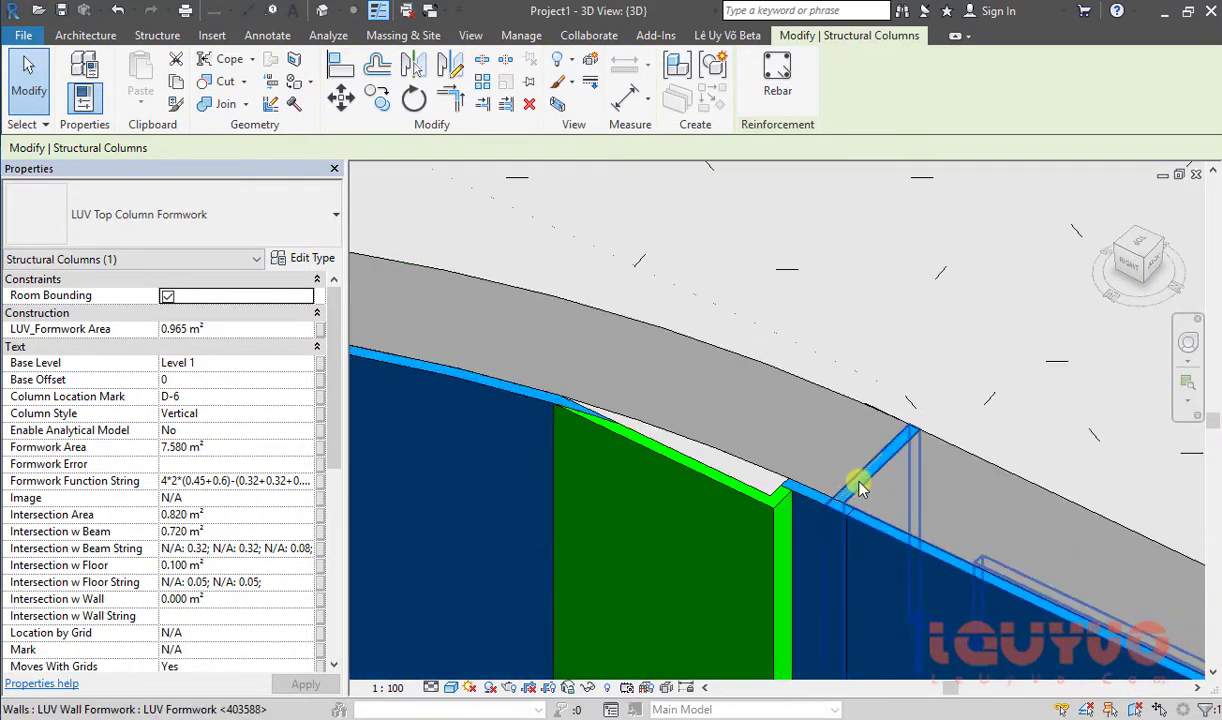
# Step: Select the curved-edge wall formwork: 46.041 m² with 2.759 m² intersections deducted
pyautogui.click(821, 456)
pyautogui.scroll(-2, 784, 378)
pyautogui.moveTo(784, 378)
pyautogui.keyDown('shift'); pyautogui.mouseDown(button='middle')
pyautogui.moveTo(826, 394)
pyautogui.moveTo(753, 396)
pyautogui.moveTo(766, 266)
pyautogui.mouseUp(button='middle'); pyautogui.keyUp('shift')
pyautogui.scroll(2, 704, 404)
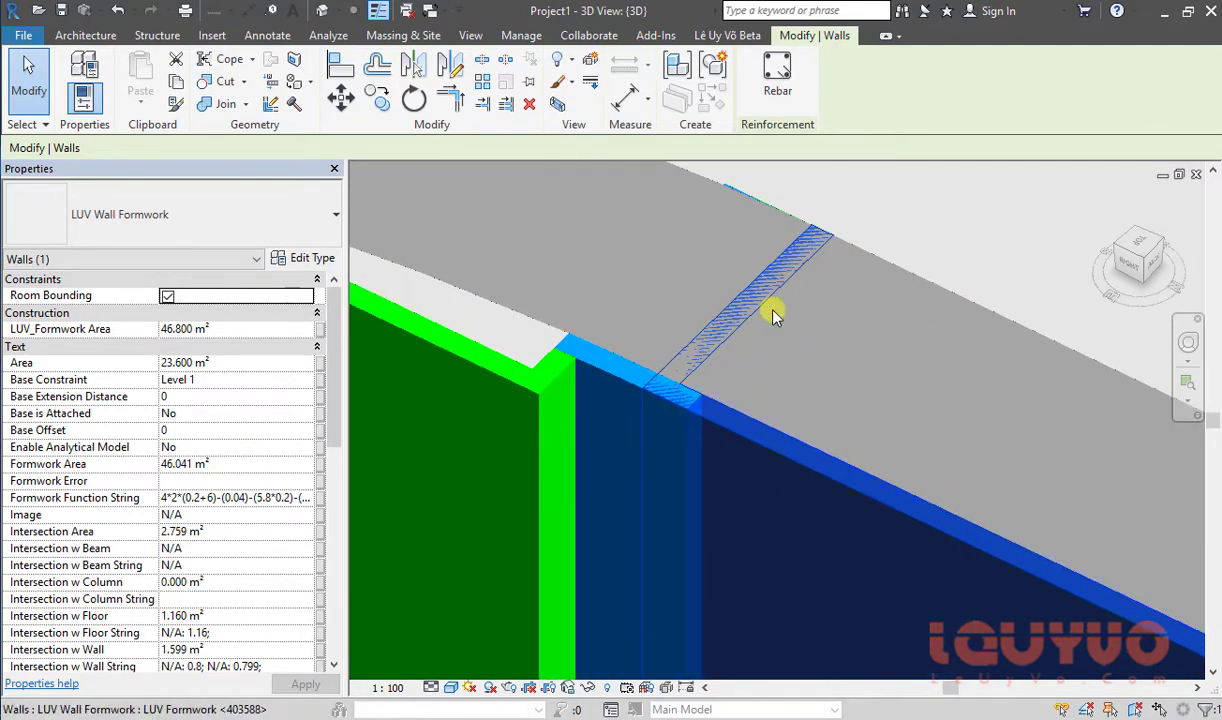
pyautogui.moveTo(773, 314)
pyautogui.keyDown('shift'); pyautogui.mouseDown(button='middle')
pyautogui.moveTo(603, 256)
pyautogui.moveTo(551, 428)
pyautogui.moveTo(742, 543)
pyautogui.moveTo(625, 371)
pyautogui.moveTo(737, 286)
pyautogui.mouseUp(button='middle'); pyautogui.keyUp('shift')
# Step: Select the formwork of corner column A-1 and review its formwork area in Properties
pyautogui.scroll(-2, 846, 319)
pyautogui.moveTo(846, 319)
pyautogui.mouseDown(button='middle')
pyautogui.moveTo(1018, 516)
pyautogui.moveTo(975, 545)
pyautogui.moveTo(837, 537)
pyautogui.moveTo(966, 543)
pyautogui.moveTo(1077, 499)
pyautogui.moveTo(1087, 447)
pyautogui.moveTo(960, 390)
pyautogui.moveTo(862, 518)
pyautogui.moveTo(963, 423)
pyautogui.moveTo(760, 420)
pyautogui.moveTo(775, 465)
pyautogui.mouseUp(button='middle')
pyautogui.scroll(-3, 1087, 447)
pyautogui.scroll(2, 760, 420)
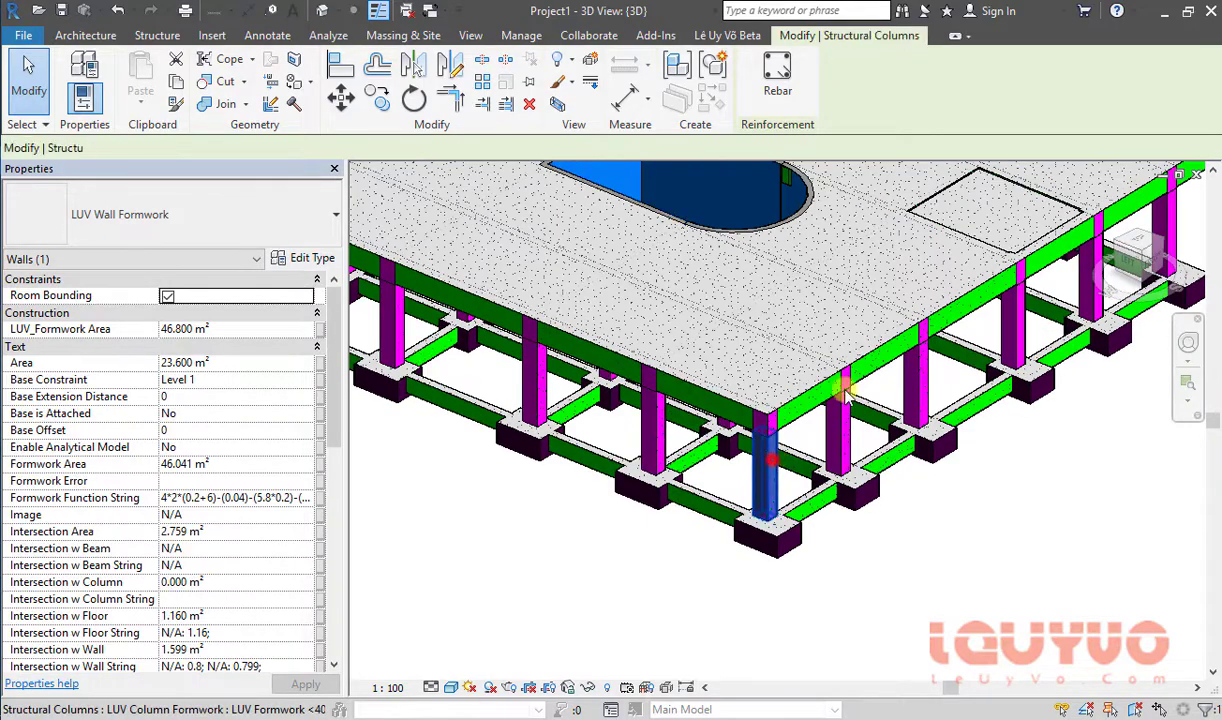
pyautogui.click(1022, 380)
pyautogui.scroll(2, 1022, 380)
pyautogui.keyDown('shift'); pyautogui.moveTo(1022, 380); pyautogui.dragTo(903, 377, button='middle'); pyautogui.keyUp('shift')
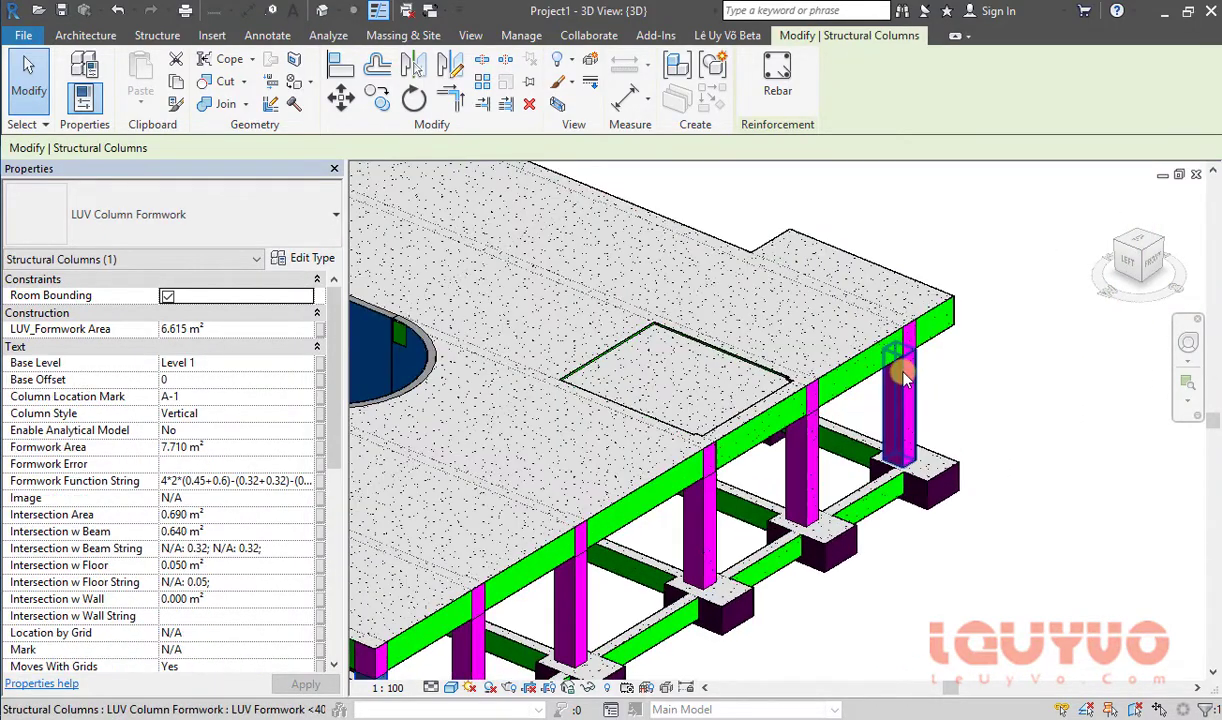
pyautogui.scroll(-3, 1043, 317)
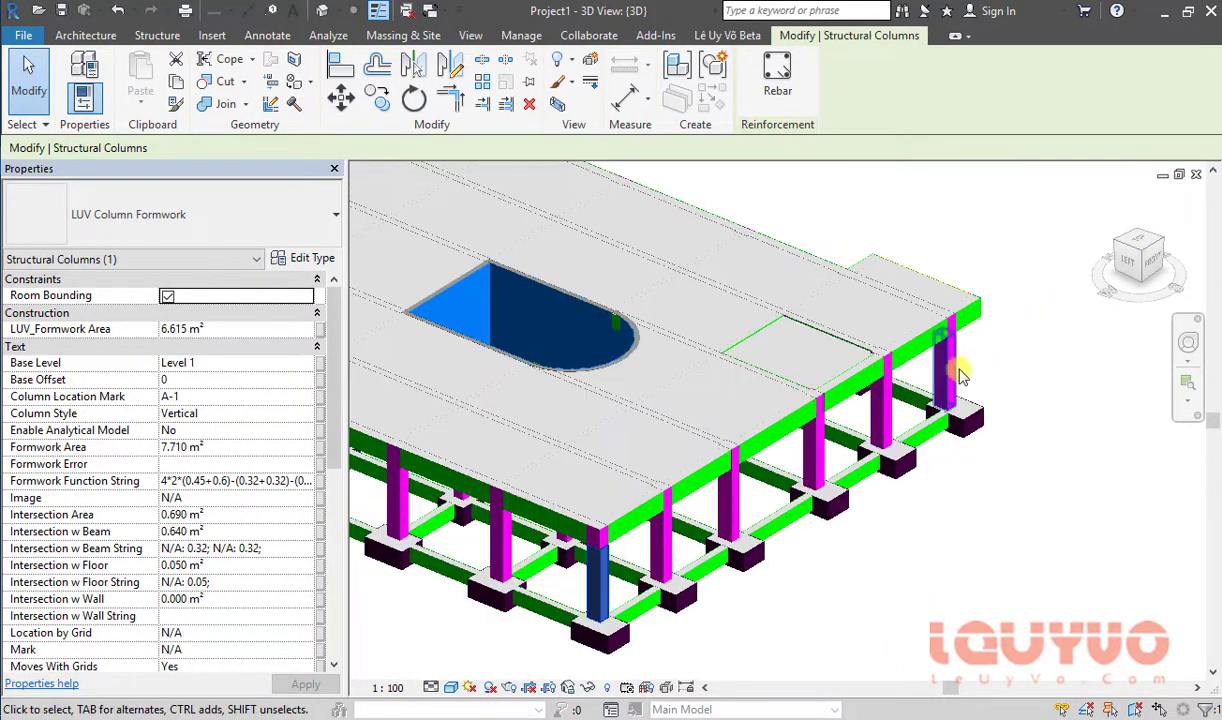
# Step: Select the rounded opening's wall formwork: 61.658 m² area, 2.774 m² intersections deducted
pyautogui.moveTo(668, 390)
pyautogui.keyDown('shift'); pyautogui.mouseDown(button='middle')
pyautogui.moveTo(660, 480)
pyautogui.moveTo(632, 468)
pyautogui.moveTo(933, 436)
pyautogui.mouseUp(button='middle'); pyautogui.keyUp('shift')
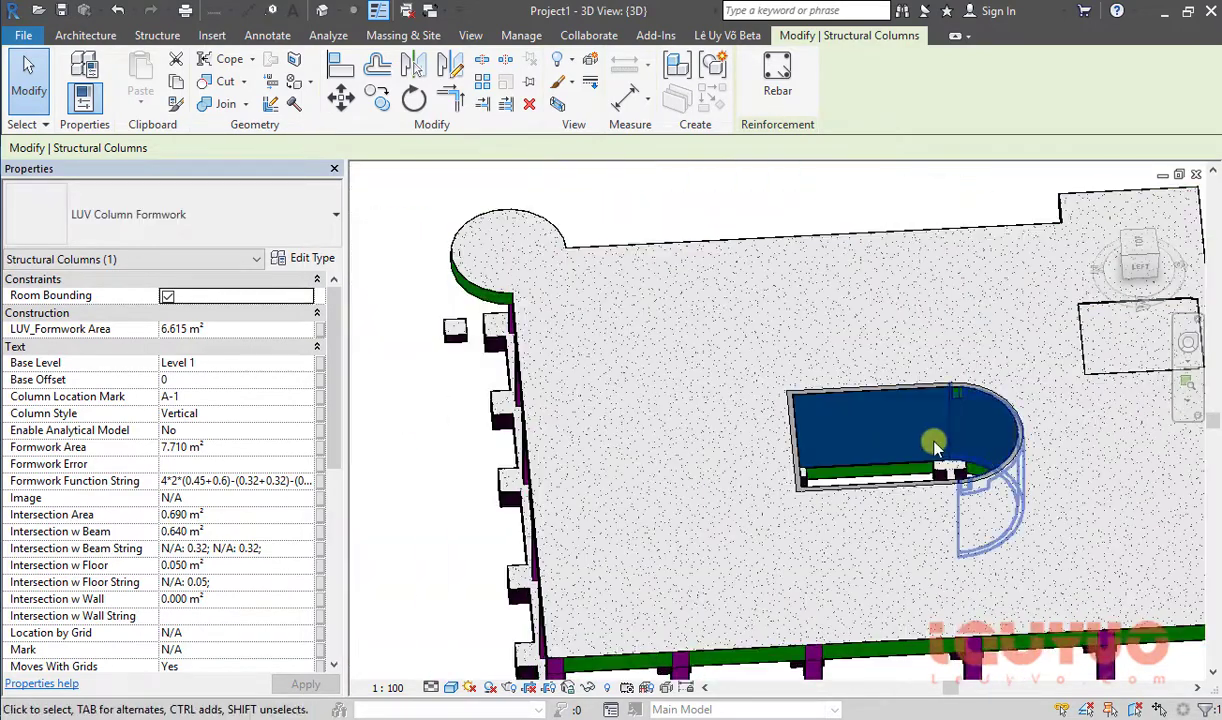
pyautogui.scroll(3, 955, 382)
pyautogui.scroll(1, 1020, 360)
pyautogui.click(1020, 358)
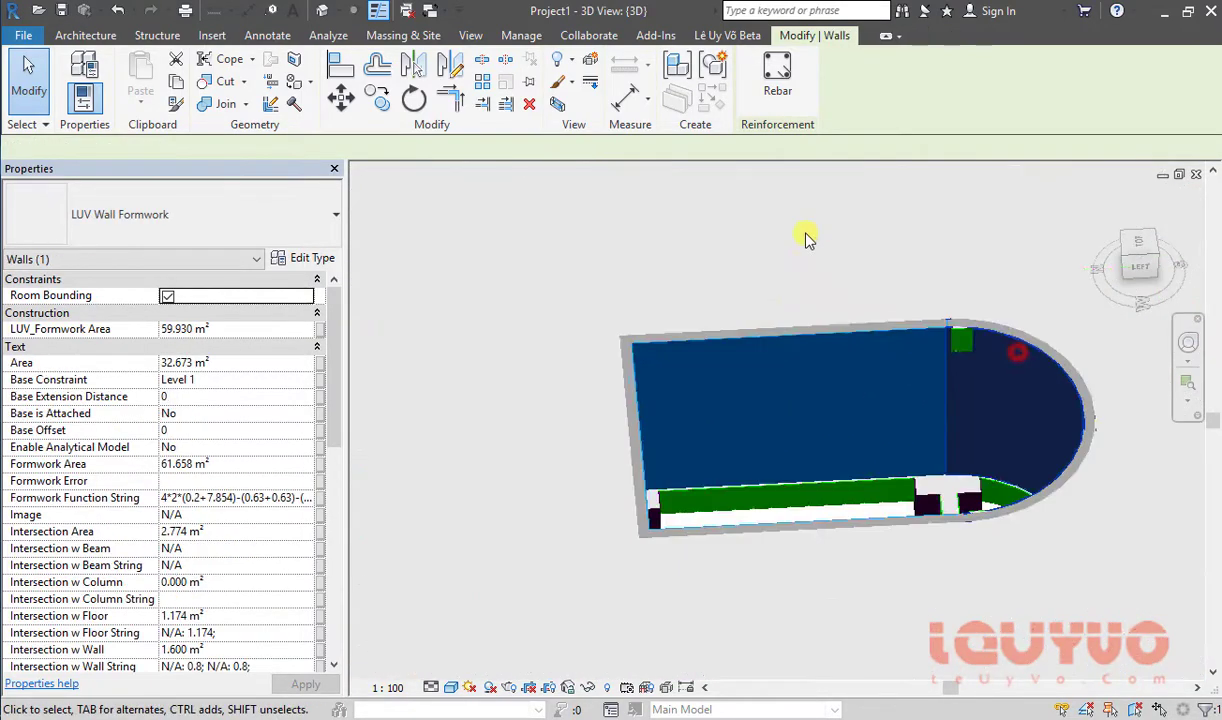
pyautogui.scroll(-3, 805, 237)
pyautogui.moveTo(1058, 445)
pyautogui.keyDown('shift'); pyautogui.mouseDown(button='middle')
pyautogui.moveTo(845, 522)
pyautogui.moveTo(1009, 540)
pyautogui.moveTo(995, 428)
pyautogui.mouseUp(button='middle'); pyautogui.keyUp('shift')
pyautogui.scroll(2, 886, 382)
pyautogui.scroll(2, 830, 395)
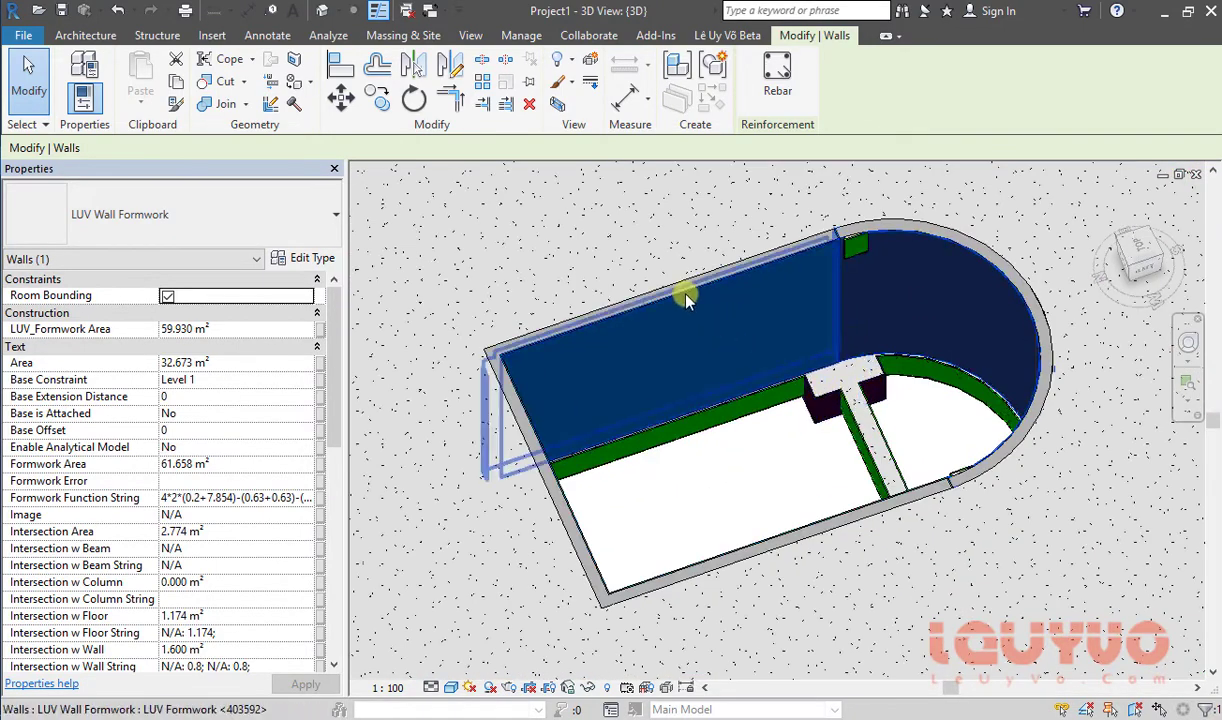